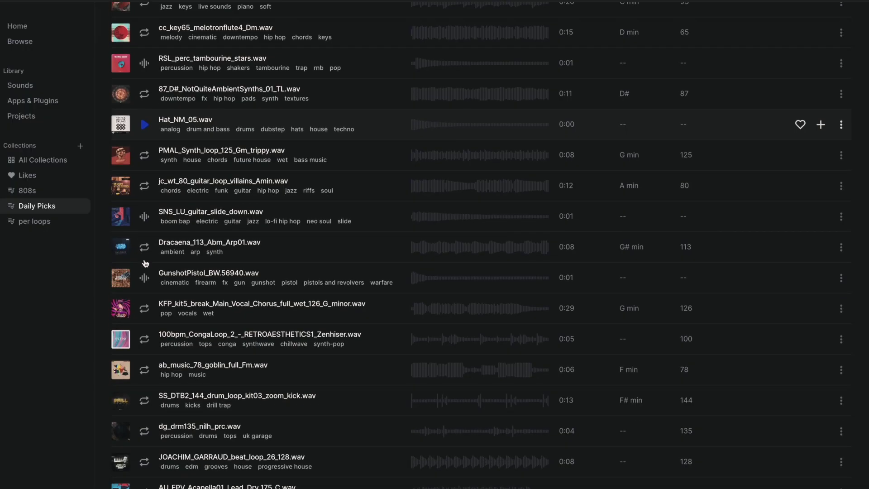
Scroll Daily Picks and audition the JOACHIM_GARRAUD house beat and SOUNDDOCTRINE gospel organ loops
scroll(145, 263, "down", 2)
scroll(145, 263, "down", 6)
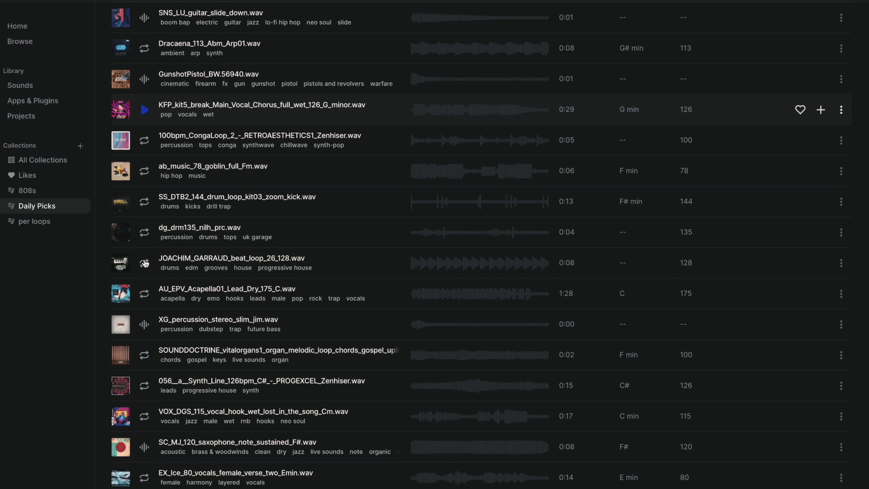
left_click(142, 268)
scroll(144, 270, "down", 3)
left_click(144, 270)
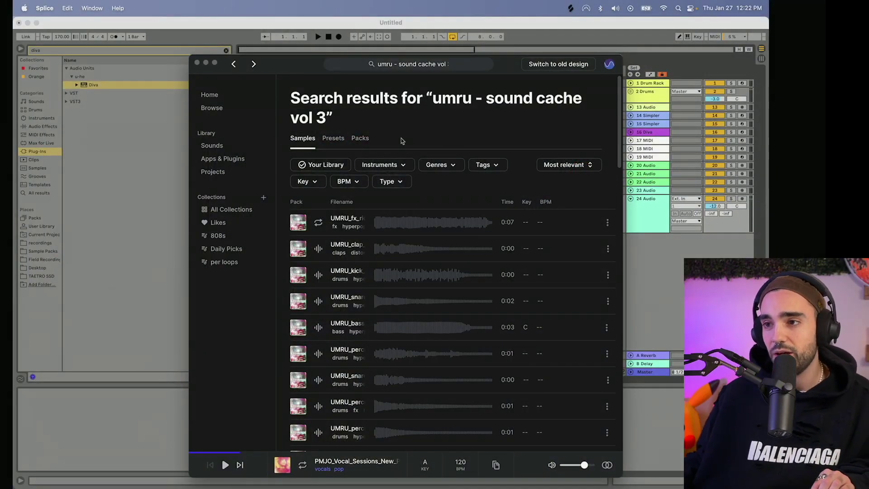
Audition the UMRU pack's fx and clap one-shots
left_click(319, 222)
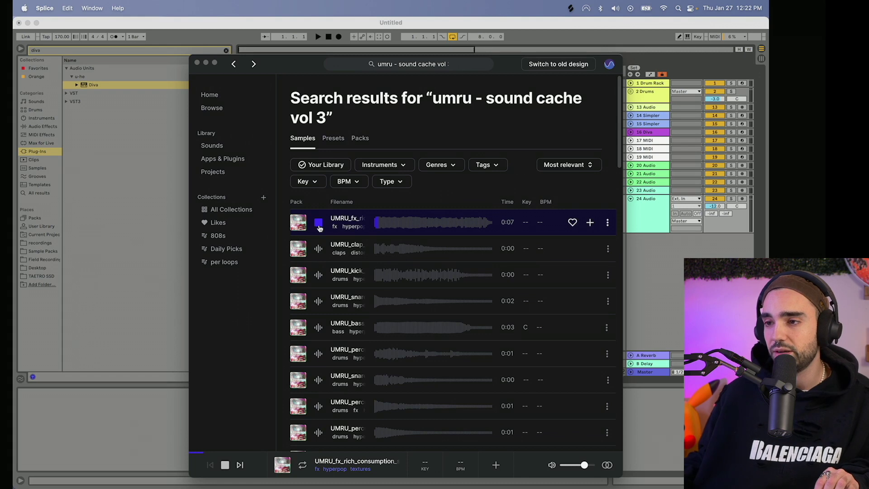
left_click(319, 249)
key("Down")
key("Down")
Select the 2 Drums track and load the UMRU kick onto the Drum Rack's C1 pad
left_click_drag(301, 59, 154, 47)
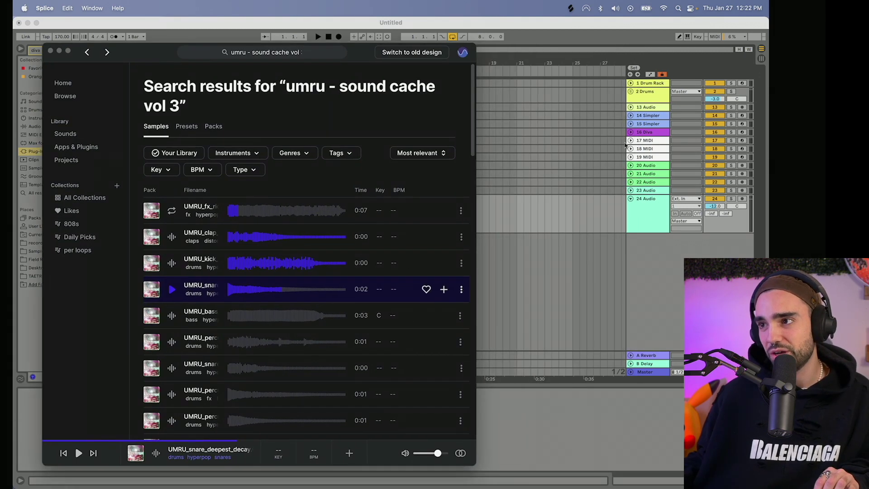
left_click(631, 85)
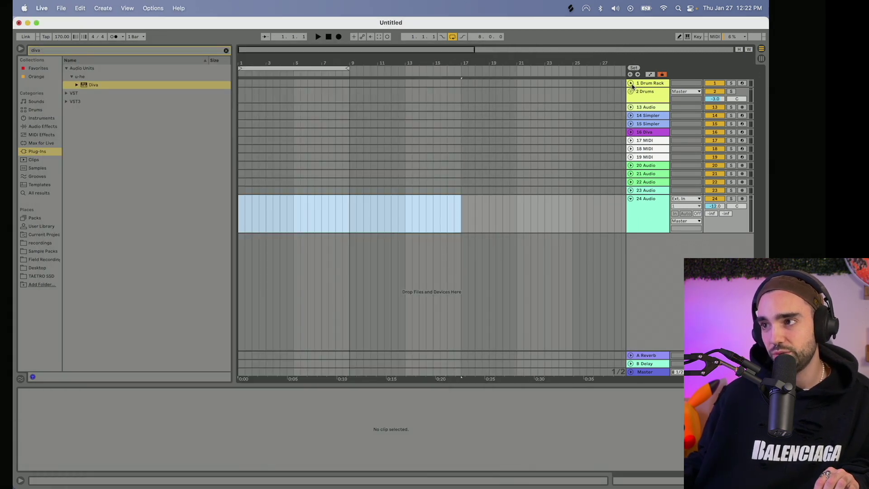
left_click(646, 95)
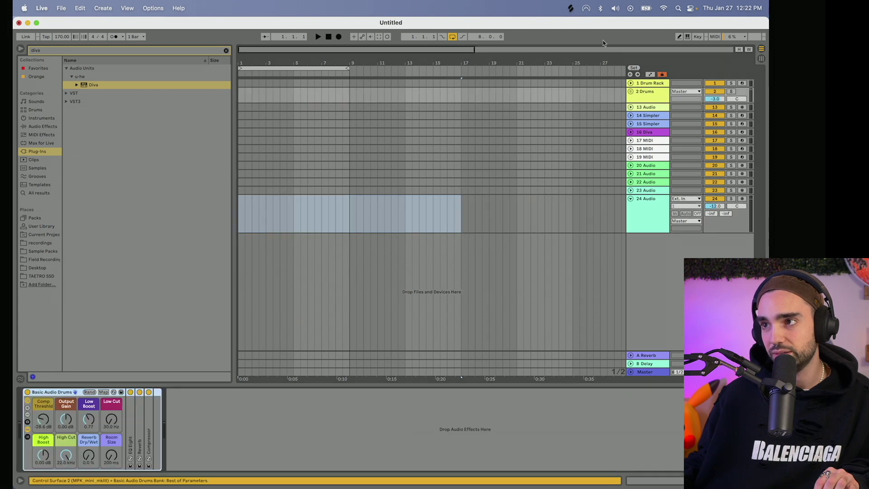
key("super+Tab")
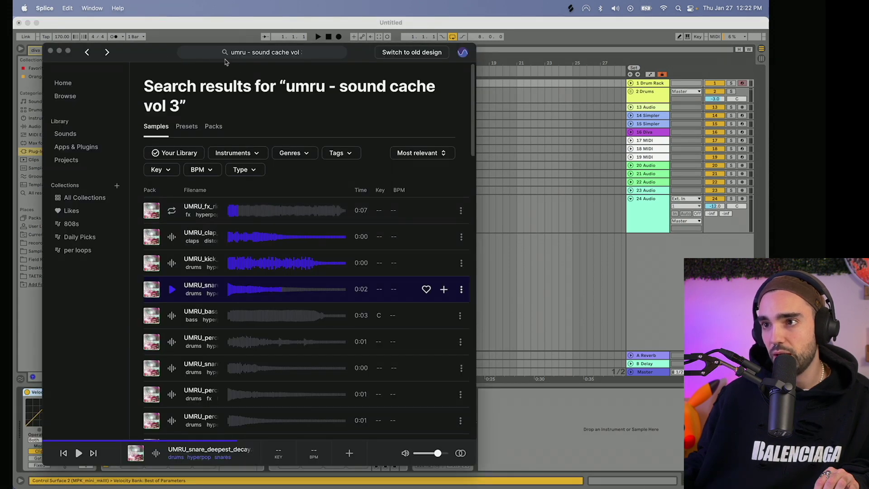
left_click_drag(133, 53, 391, 52)
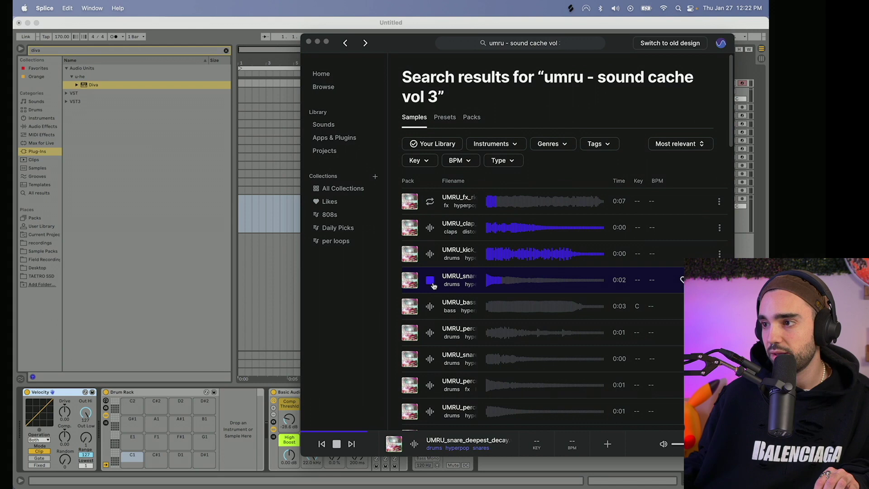
key("Up")
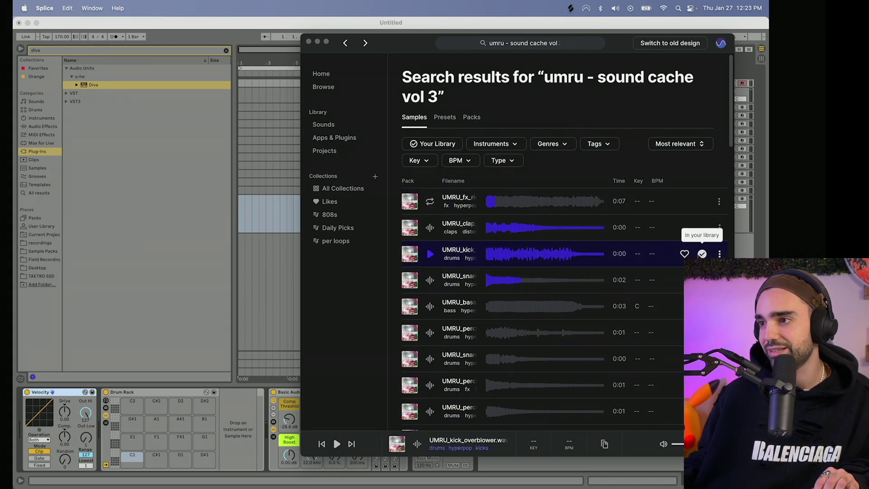
left_click_drag(702, 255, 132, 458)
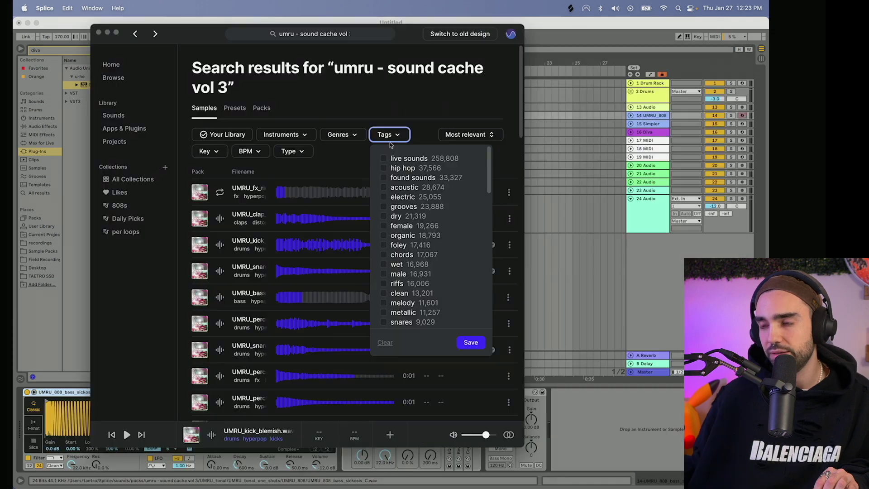
Filter the umru results to keys loops and preview the first keys loop
left_click(394, 134)
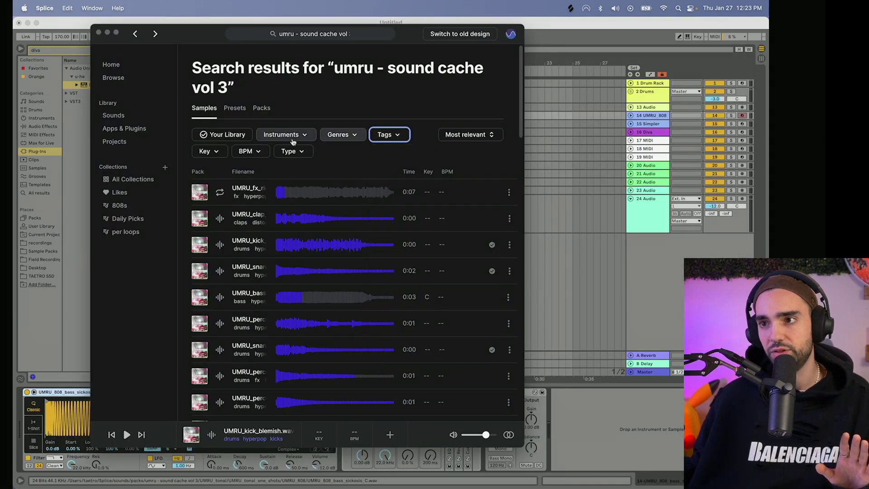
left_click(307, 155)
left_click(375, 220)
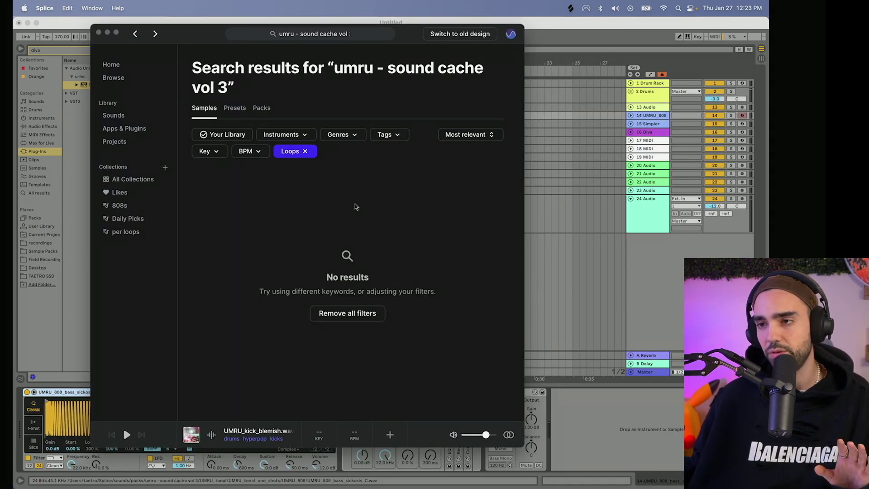
left_click(306, 136)
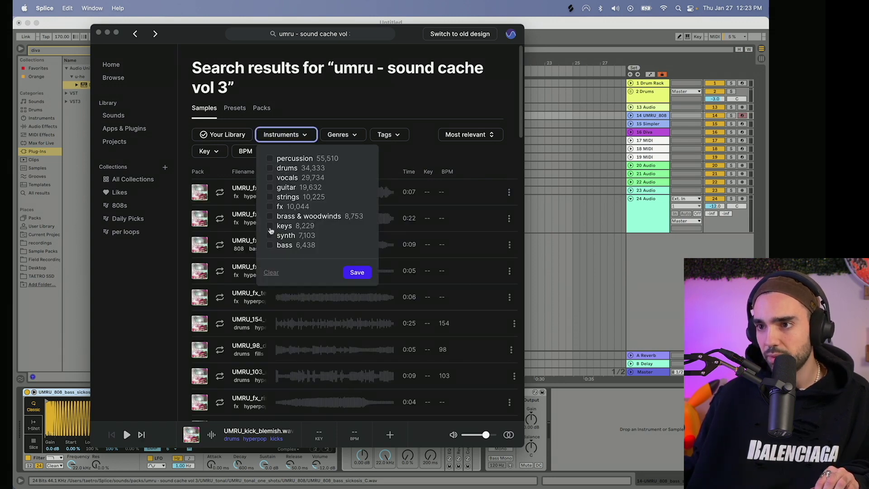
left_click(271, 228)
left_click(357, 272)
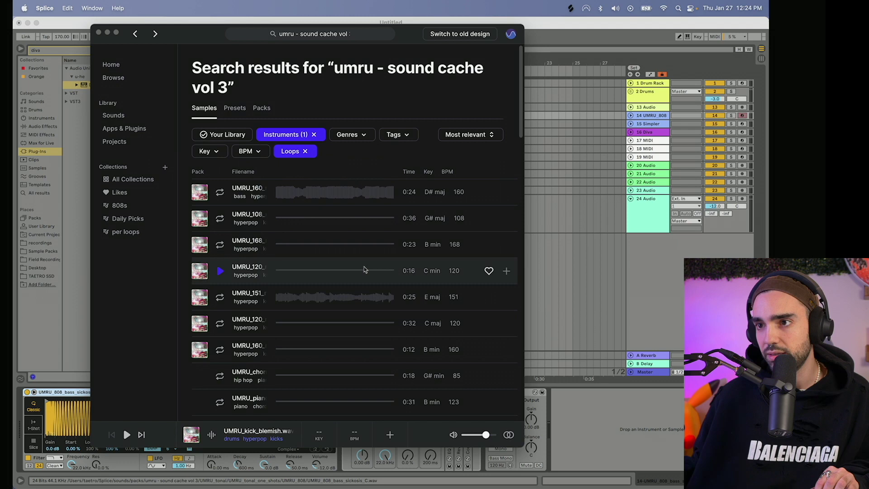
left_click(220, 194)
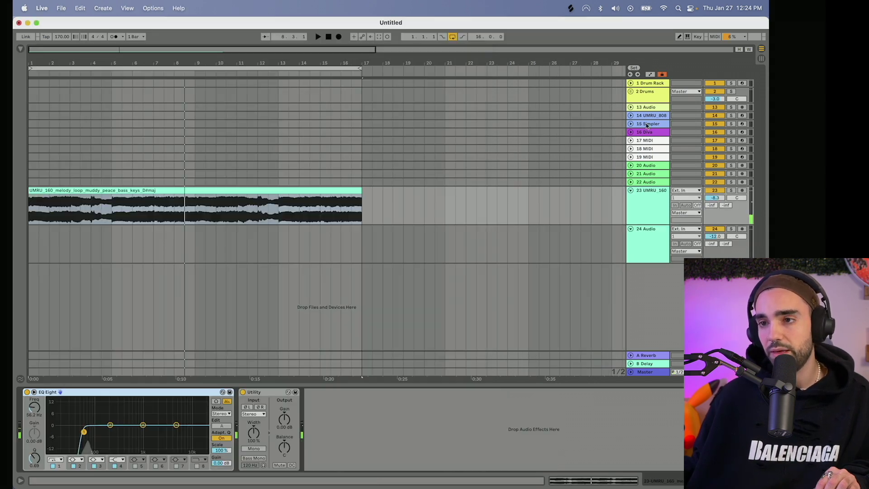
Load the 160 BPM melody loop into track 15's Simpler and switch it to Slice mode
left_click(647, 125)
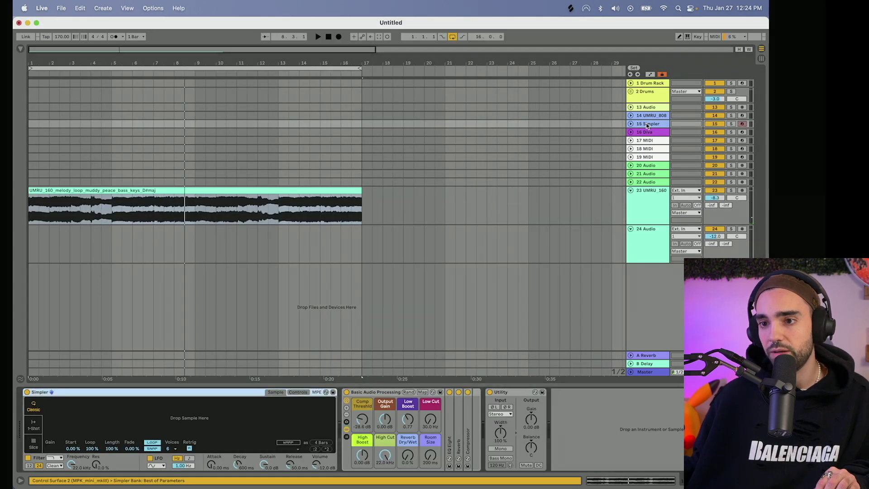
left_click_drag(140, 424, 140, 421)
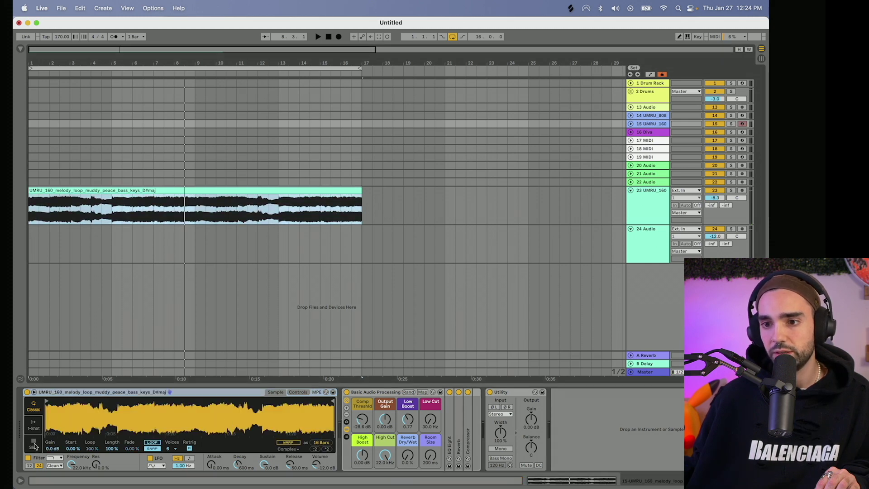
left_click(34, 446)
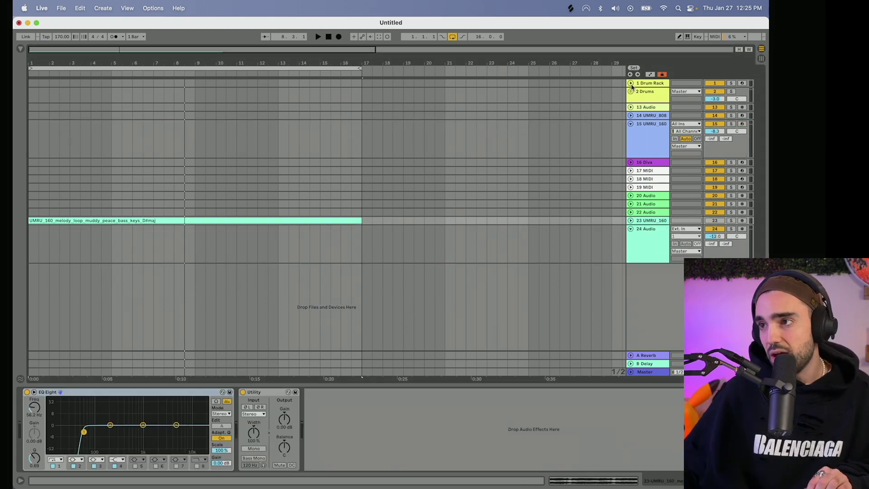
left_click(630, 83)
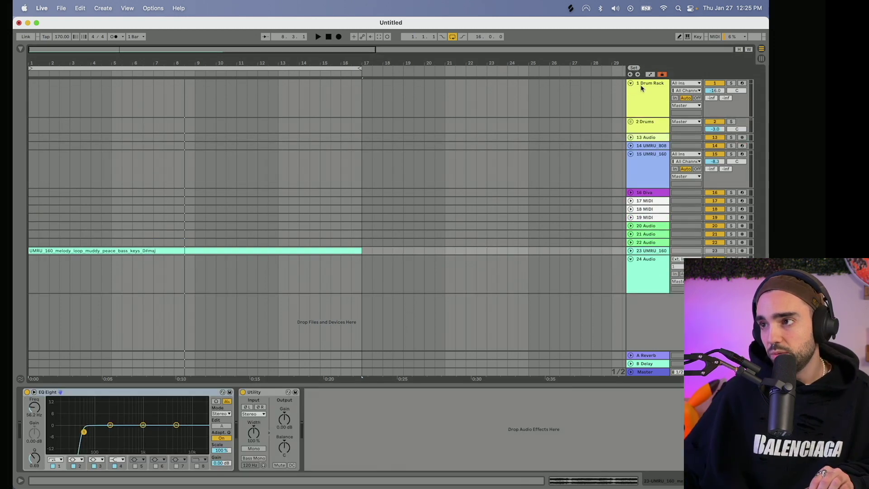
Select the Drum Rack track and arm track 15 to record the sliced melody
left_click(645, 86)
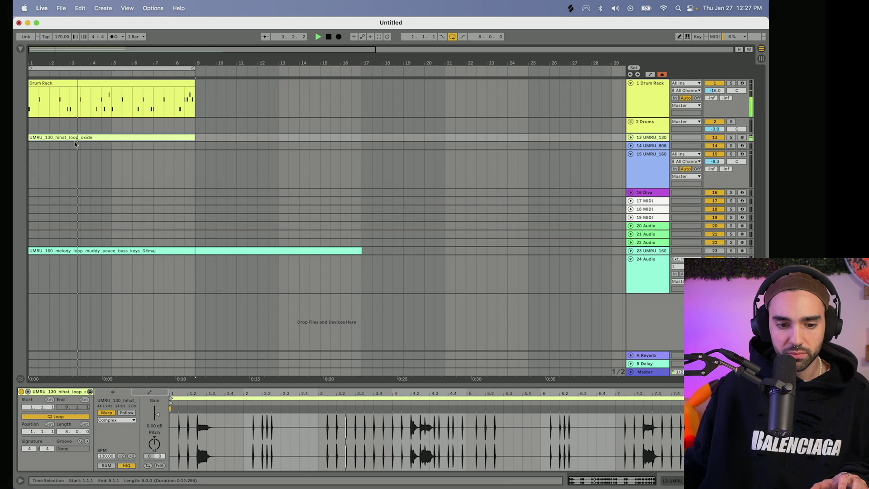
left_click(657, 169)
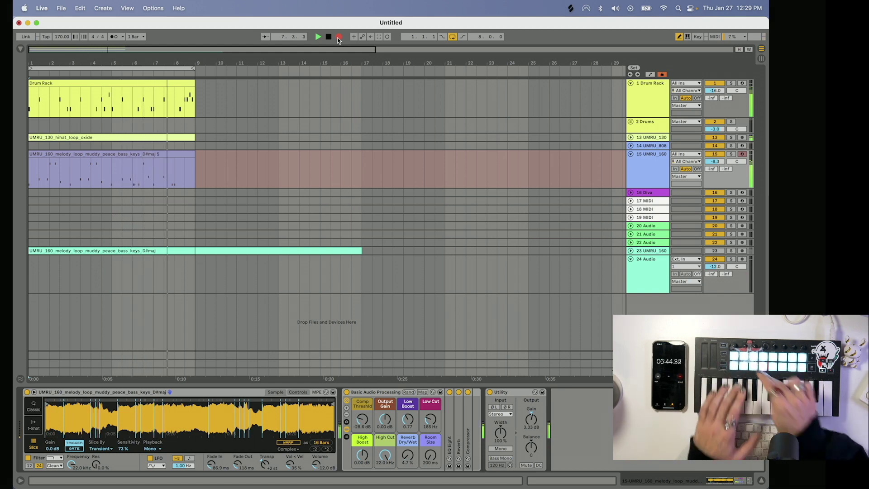
Stop recording, trim the track-15 clip to bar 5, record a new take and play it back
key("space")
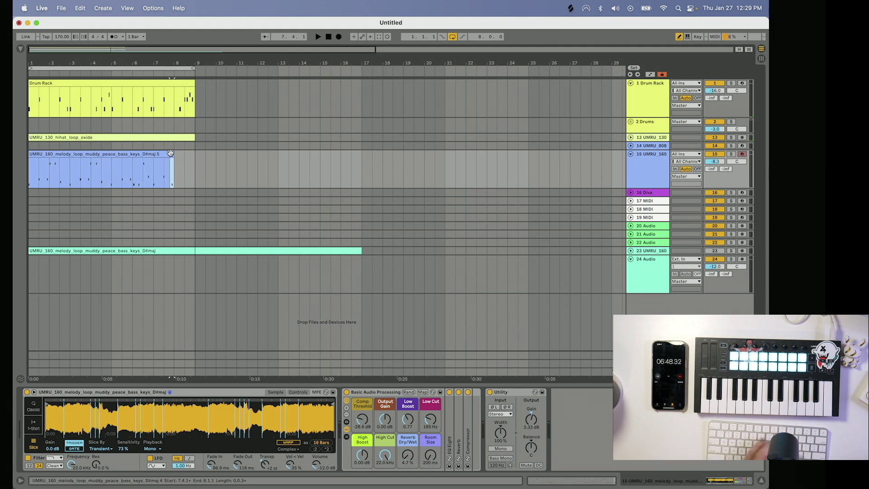
left_click_drag(172, 156, 114, 156)
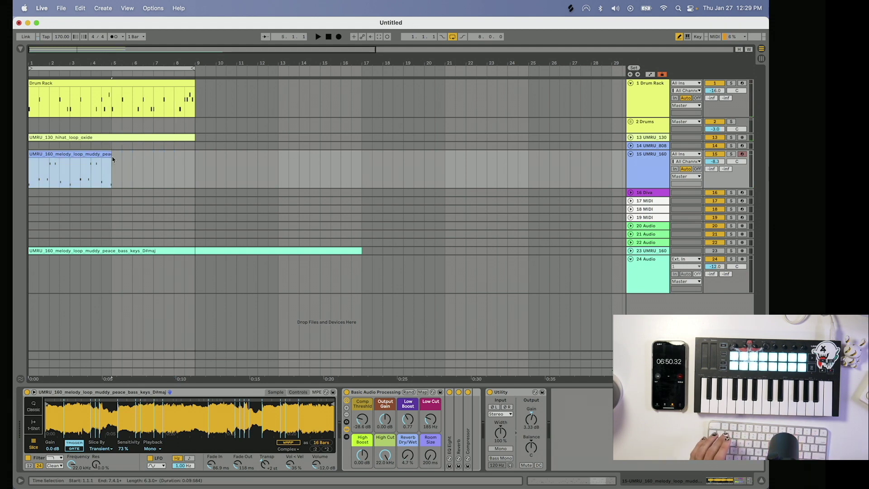
left_click(338, 36)
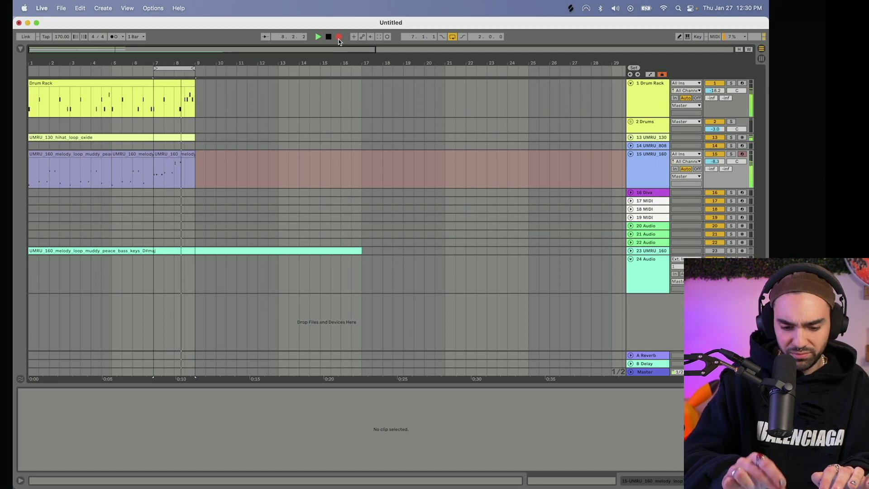
key("space")
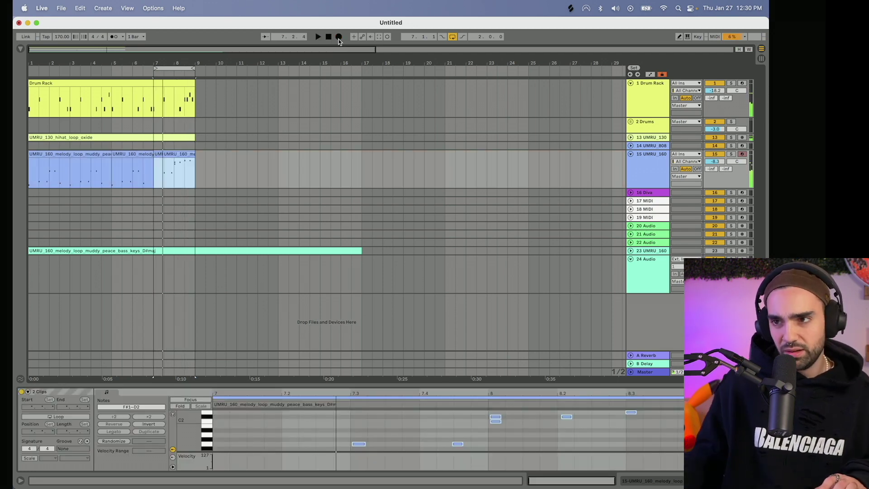
left_click(165, 154)
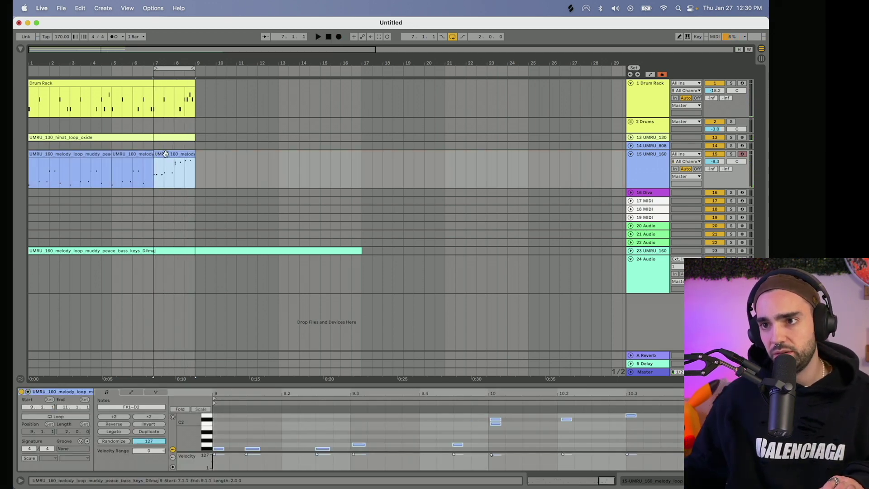
key("space")
scroll(365, 436, "down", 3)
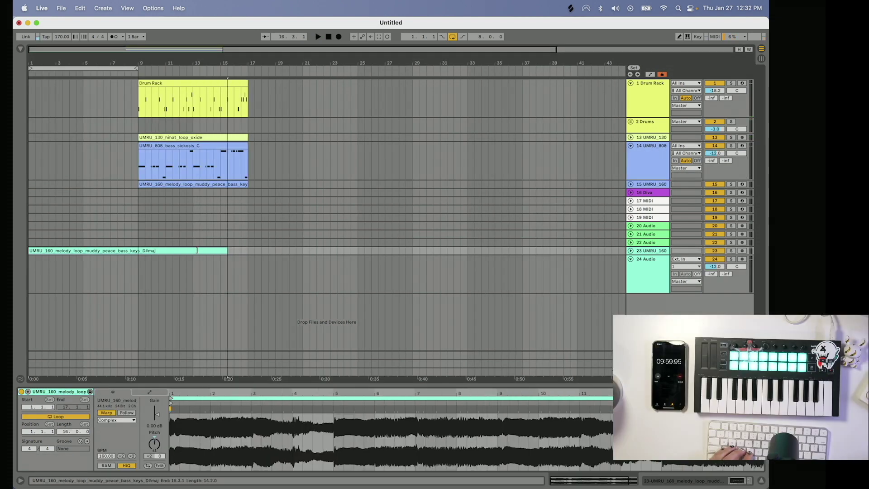
Shorten the track-23 melody loop and add an EQ frequency filter sweep to it
left_click_drag(197, 250, 115, 250)
left_click(318, 37)
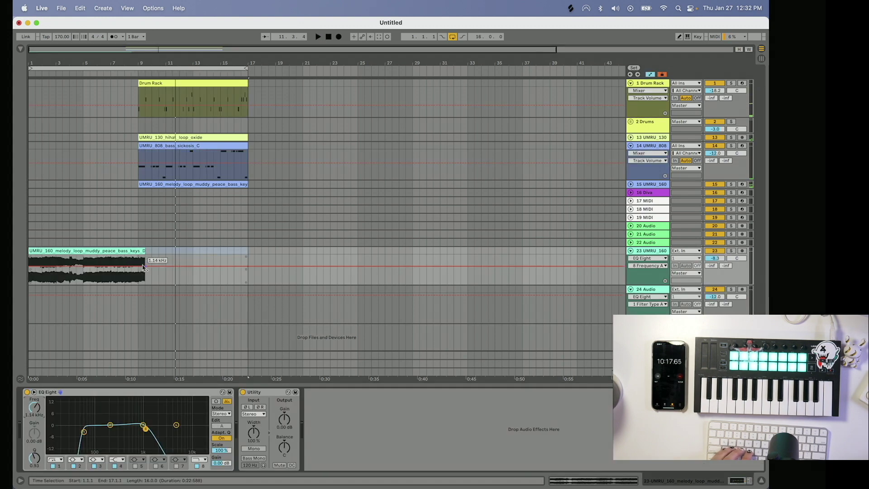
left_click(145, 268)
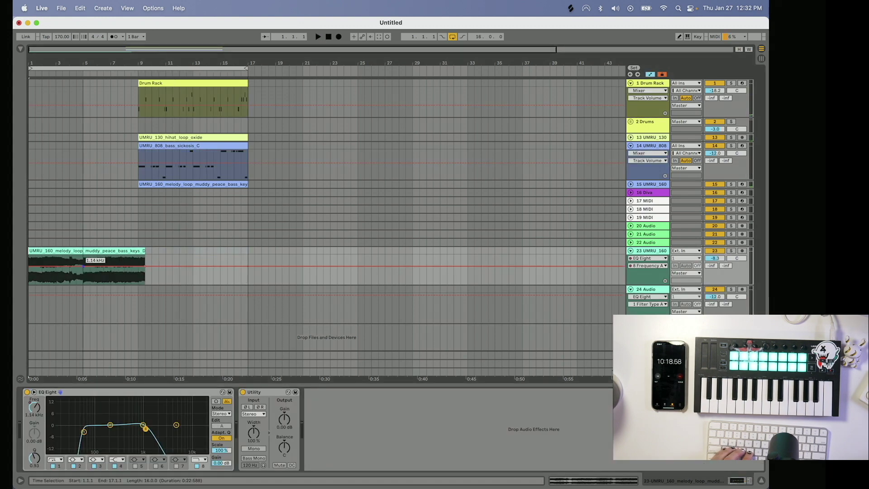
key("space")
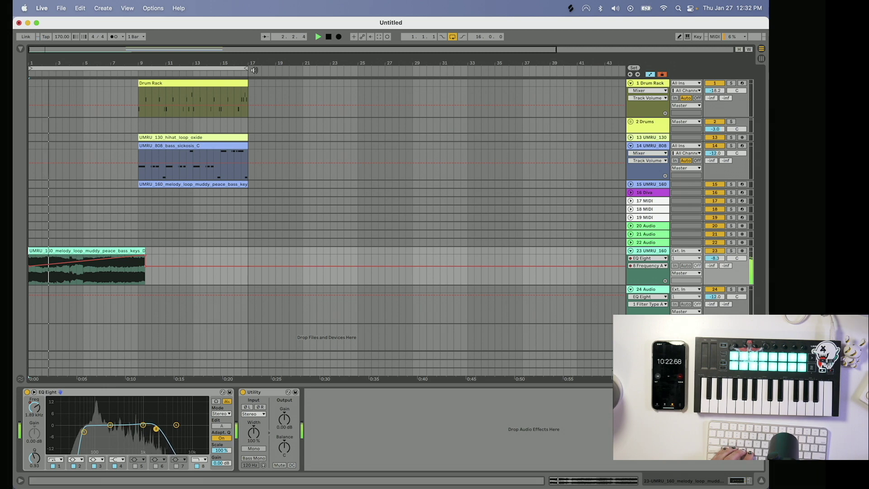
In Splice, remove the hats tag and Loops-only filters from the UMRU results
key("super+Tab")
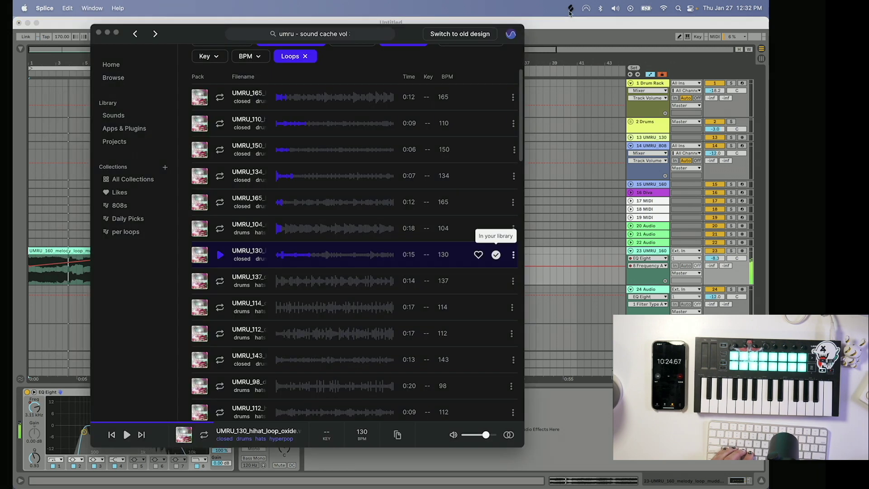
scroll(355, 170, "up", 4)
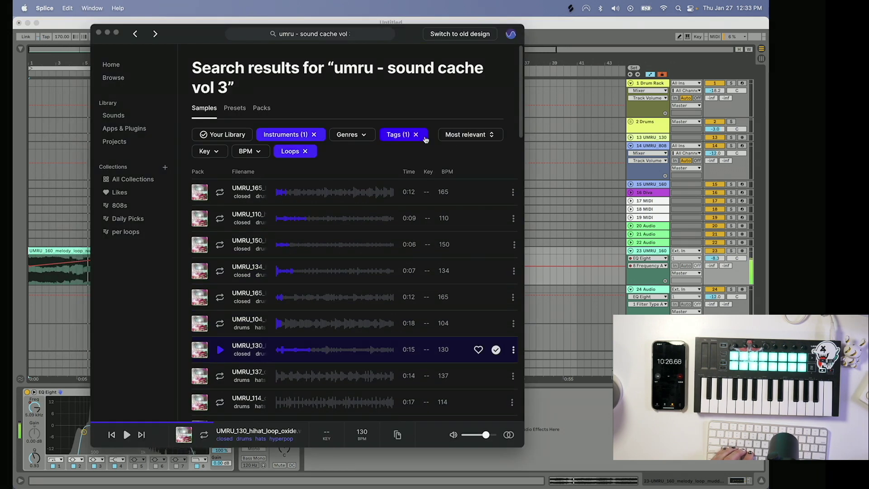
left_click(404, 135)
left_click(393, 159)
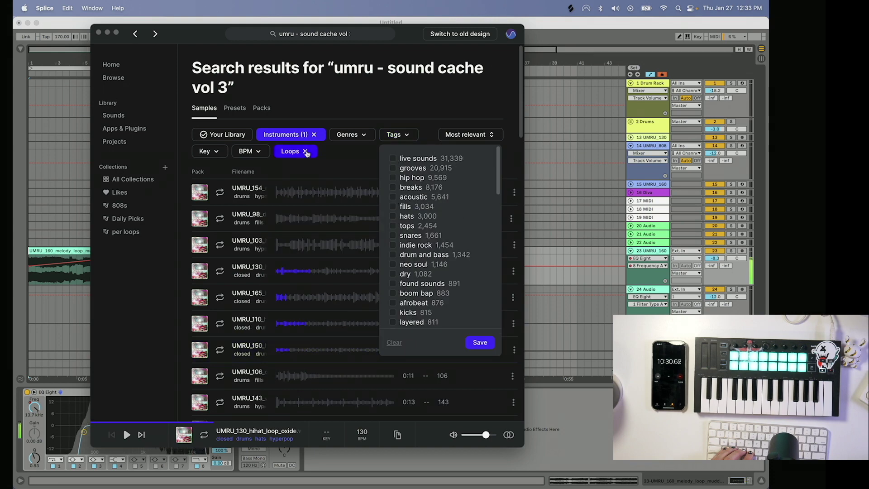
left_click(305, 151)
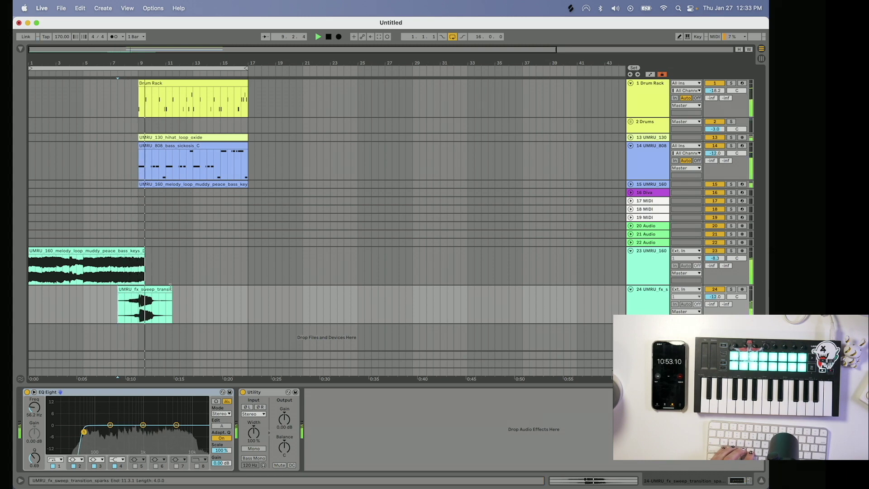
Trim the fx sweep to bar 9 with a fade-in and place the faller sweep at bar 9
left_click_drag(171, 294, 120, 298)
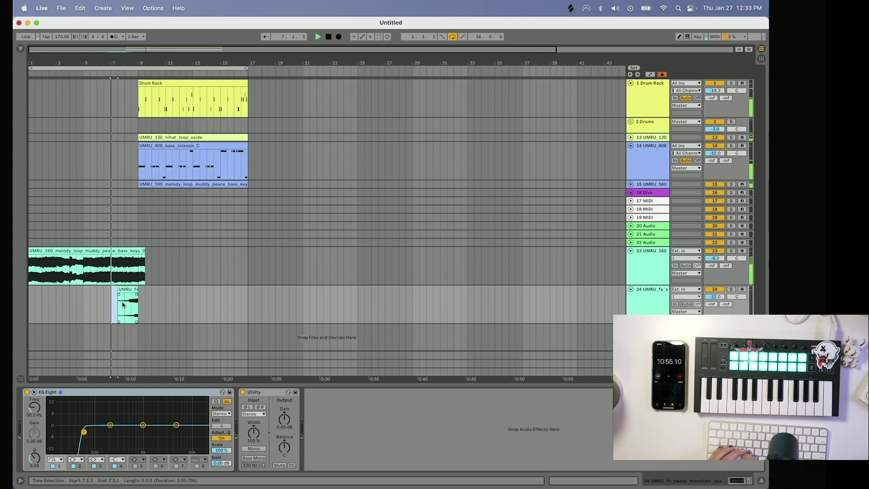
key("super+alt+f")
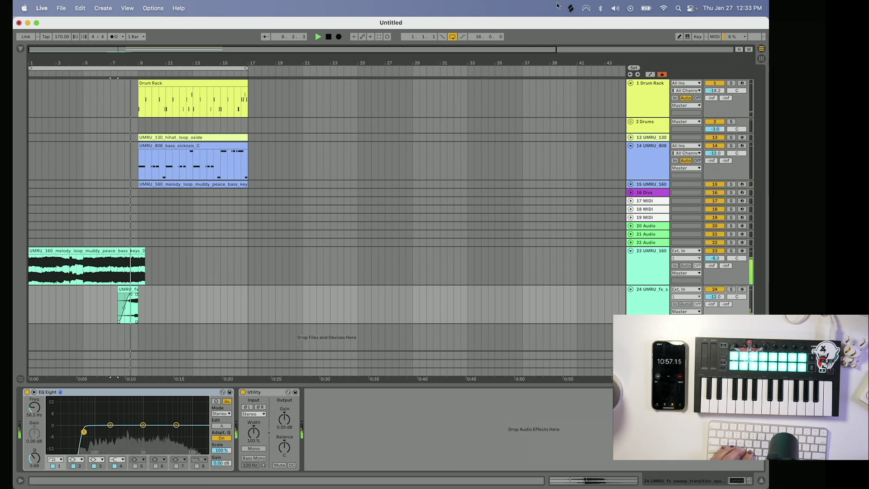
left_click(570, 9)
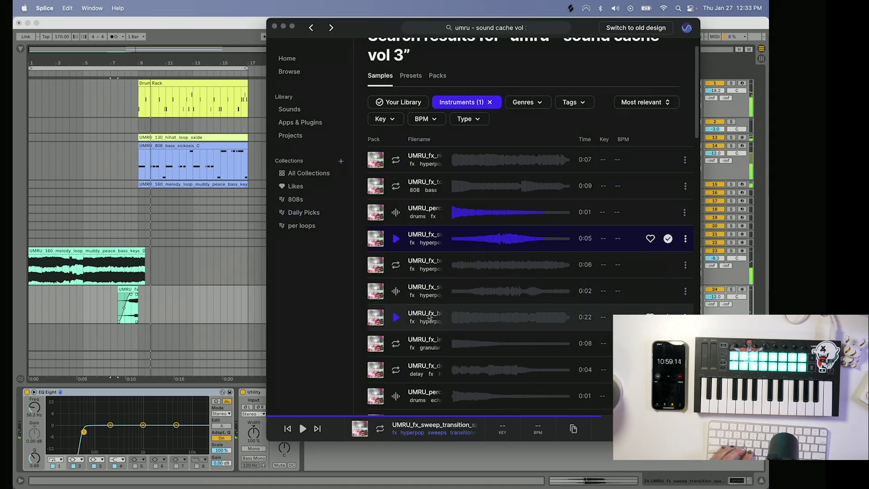
left_click(208, 320)
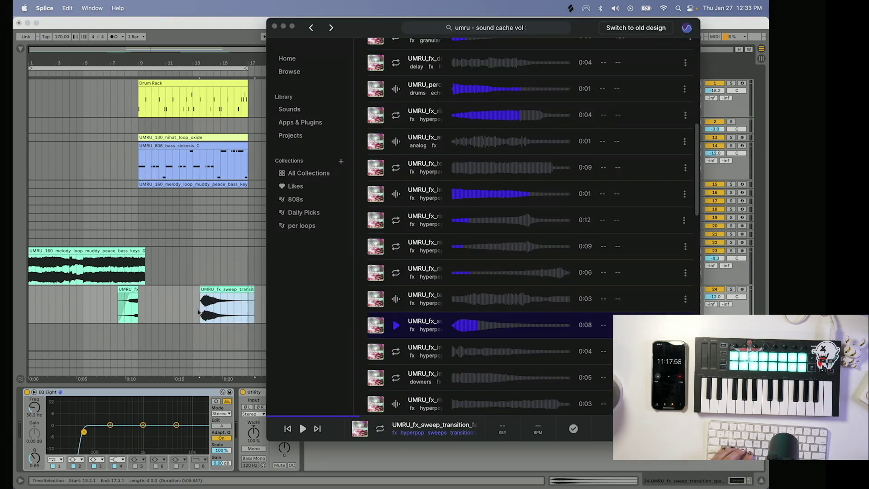
left_click(199, 312)
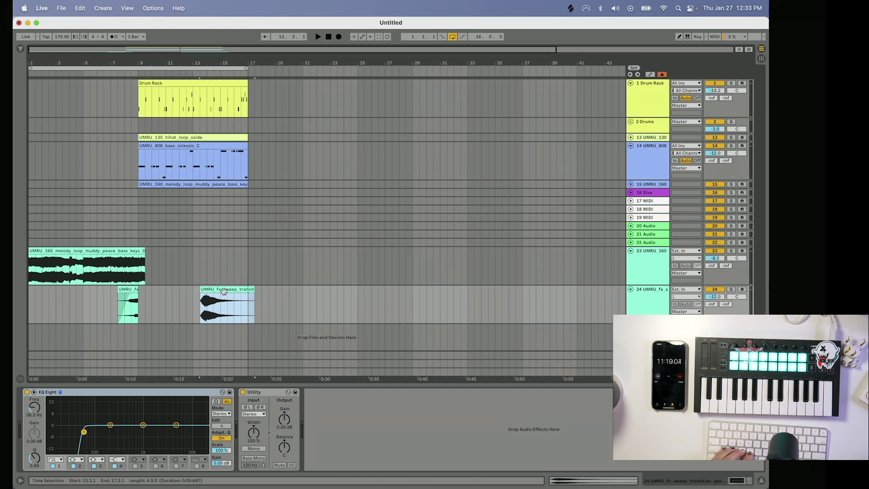
left_click_drag(226, 292, 138, 252)
left_click(127, 246)
key("space")
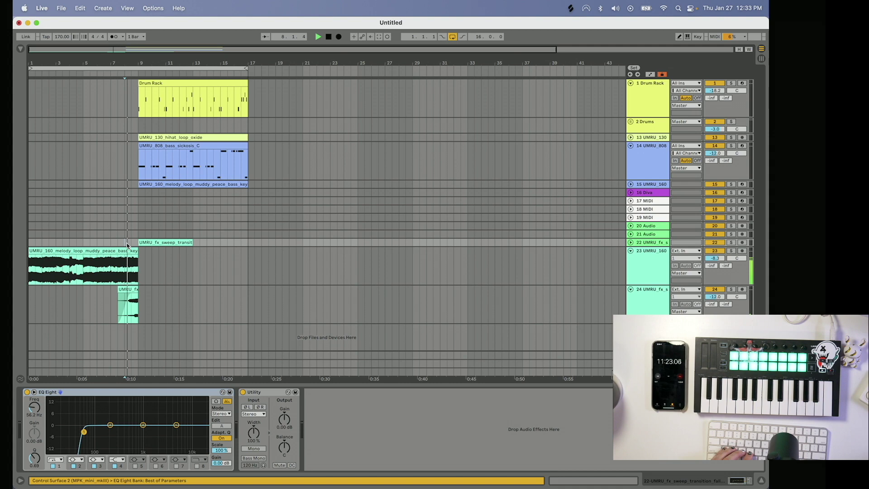
left_click(631, 242)
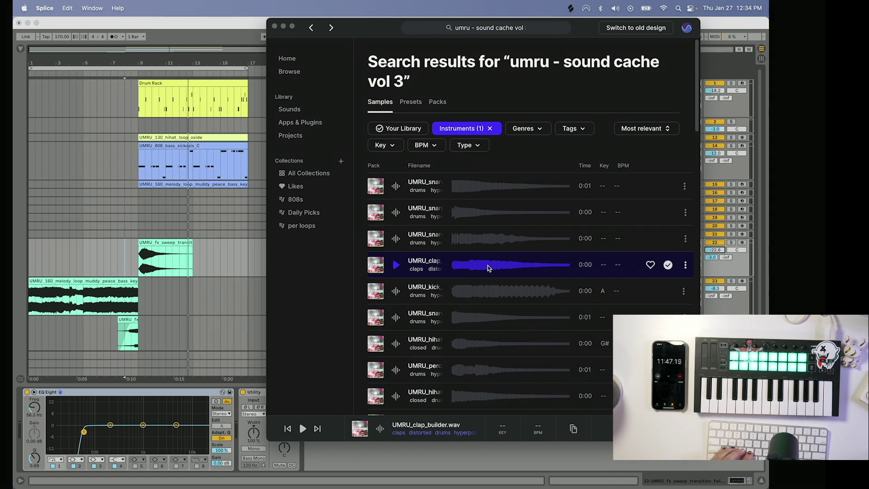
Add the UMRU clap at bar 16 and duplicate it into a clap roll
left_click_drag(489, 268, 199, 331)
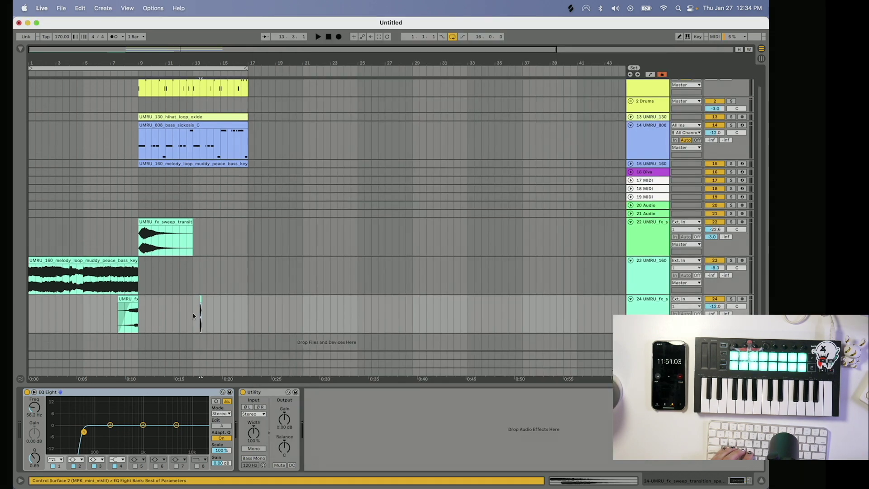
key("space")
left_click_drag(235, 304, 234, 296)
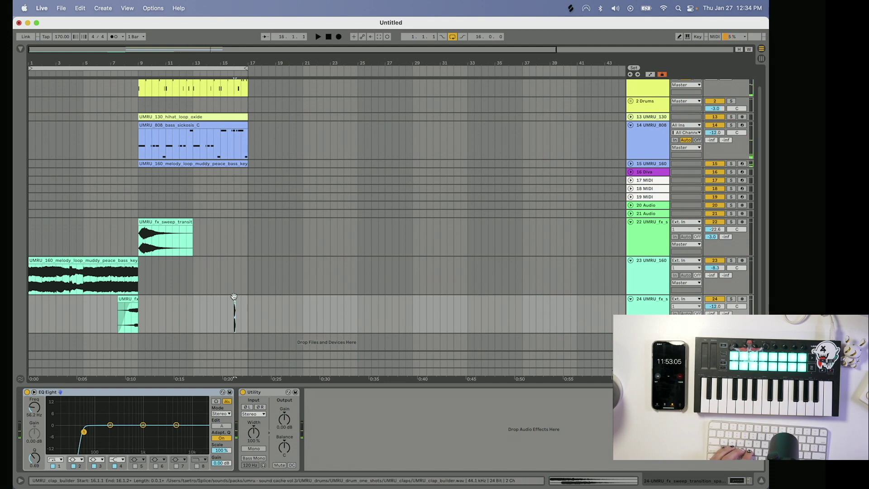
key("super+d")
key("super+d")
key("super+d")
key("super+d")
key("super+d")
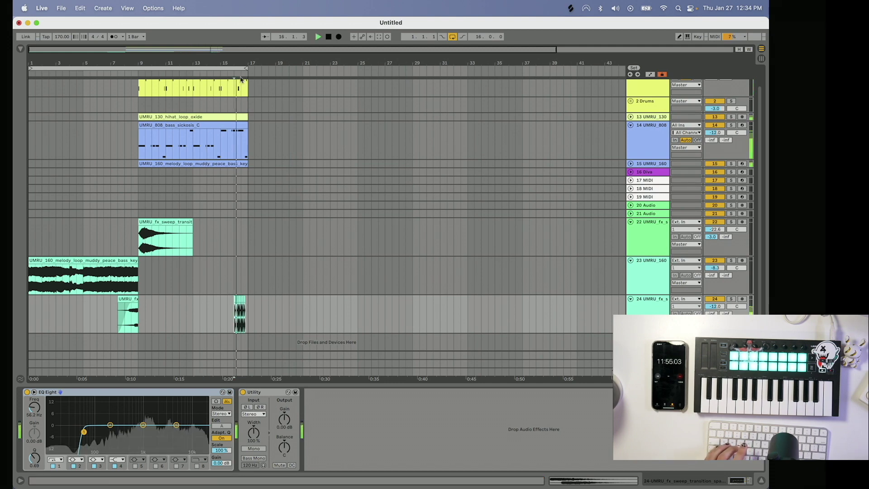
key("plus")
key("plus")
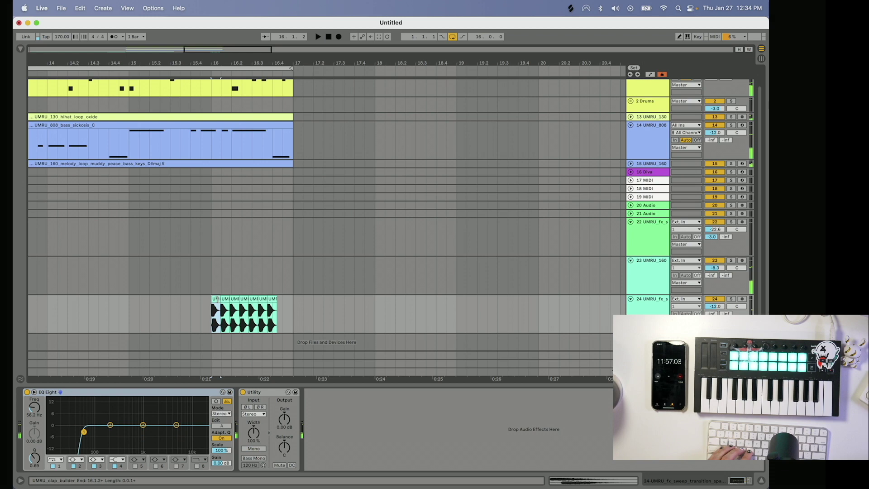
left_click(273, 300)
left_click_drag(274, 301, 314, 300)
left_click(234, 309)
key("space")
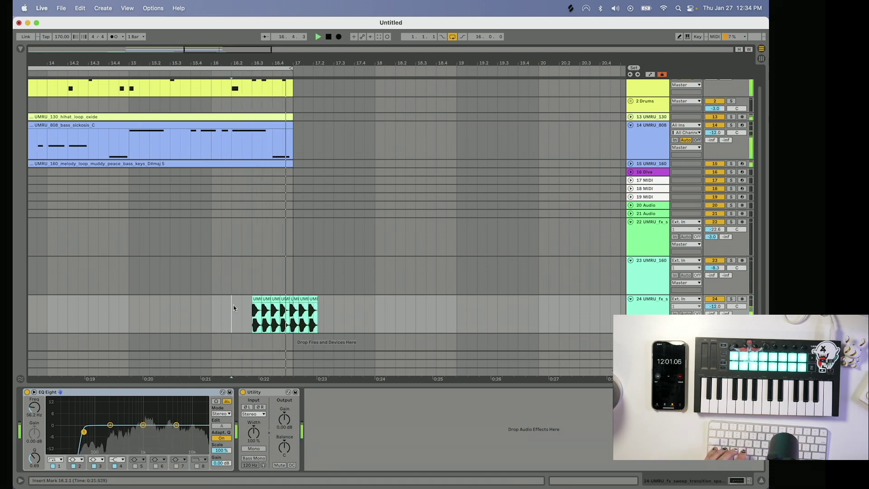
left_click_drag(242, 58, 312, 64)
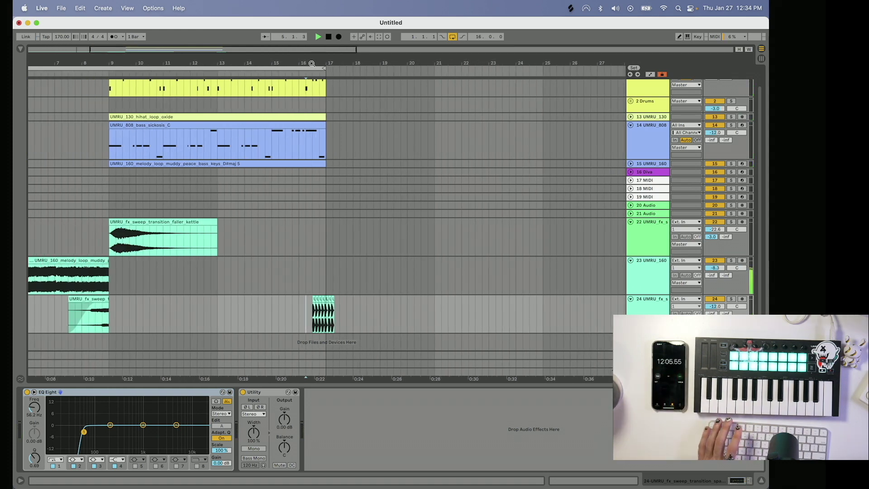
Zoom out to the whole arrangement and collapse tracks 14 (808 bass) and 22 (faller sweep)
left_click_drag(213, 58, 215, 62)
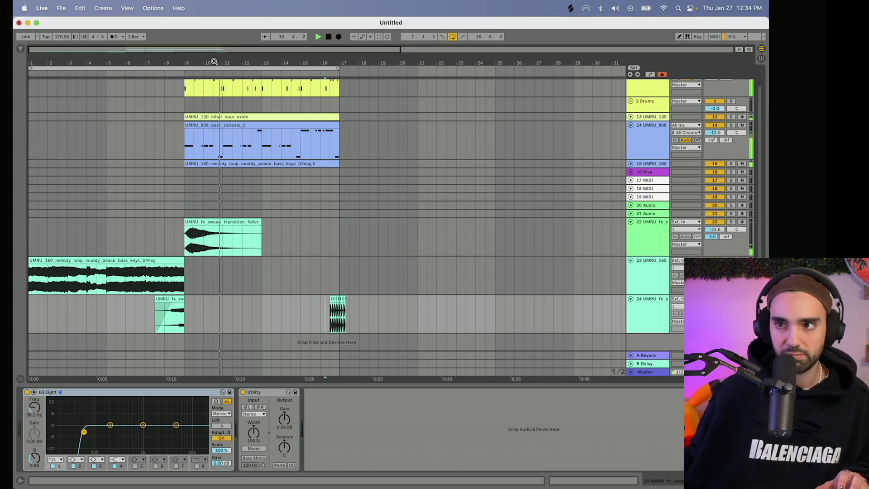
scroll(285, 237, "up", 1)
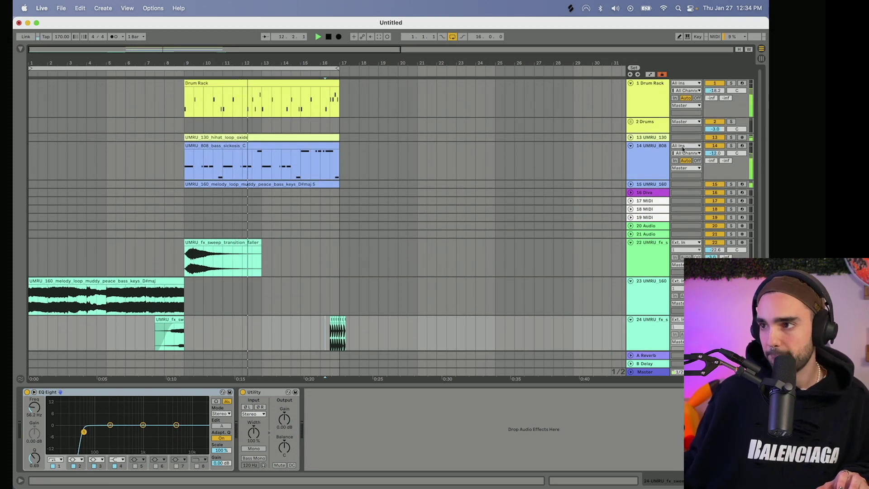
left_click(630, 146)
left_click(631, 212)
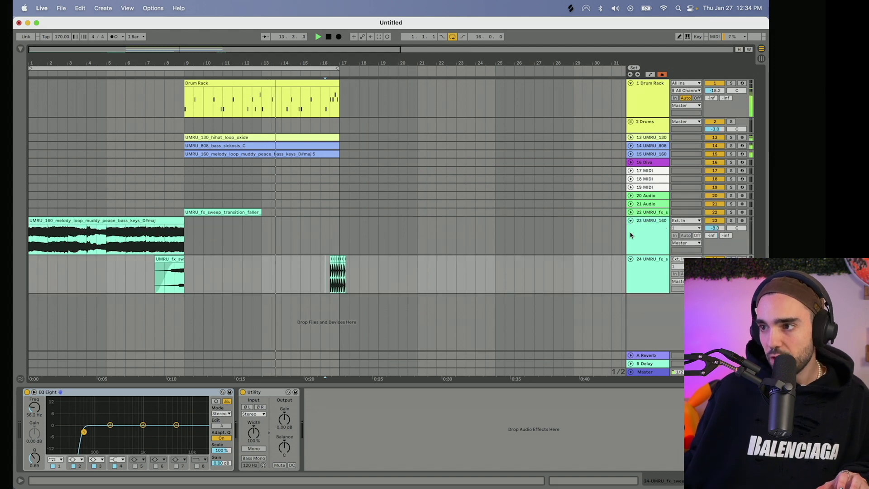
Fold the melody and fx sweep tracks, then filter Smallpools to guitar and preview the 150 BPM loop
left_click(631, 221)
left_click(631, 229)
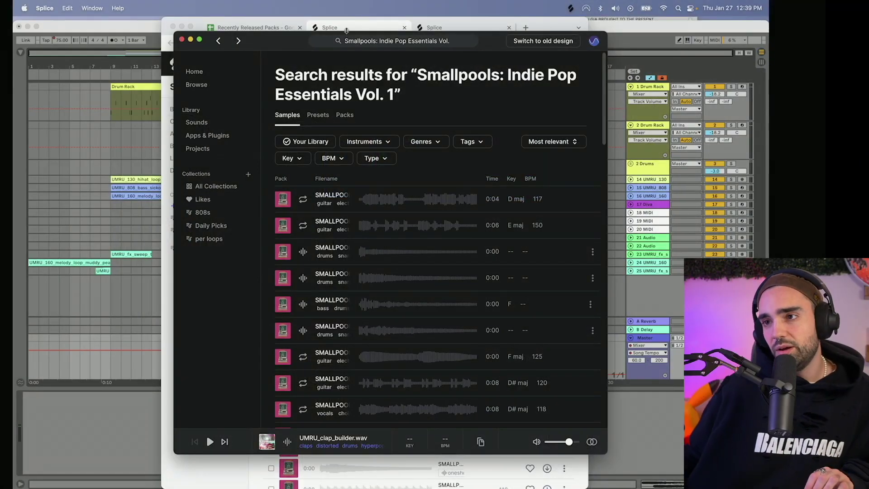
left_click(388, 144)
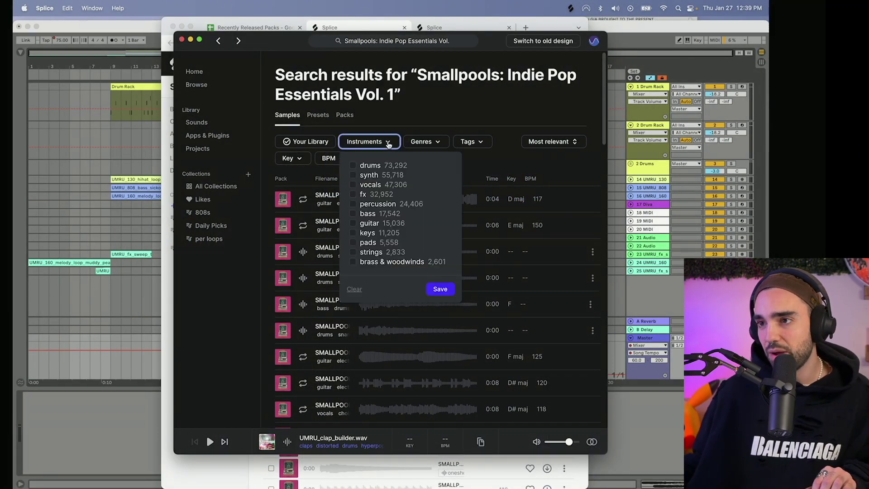
left_click(353, 223)
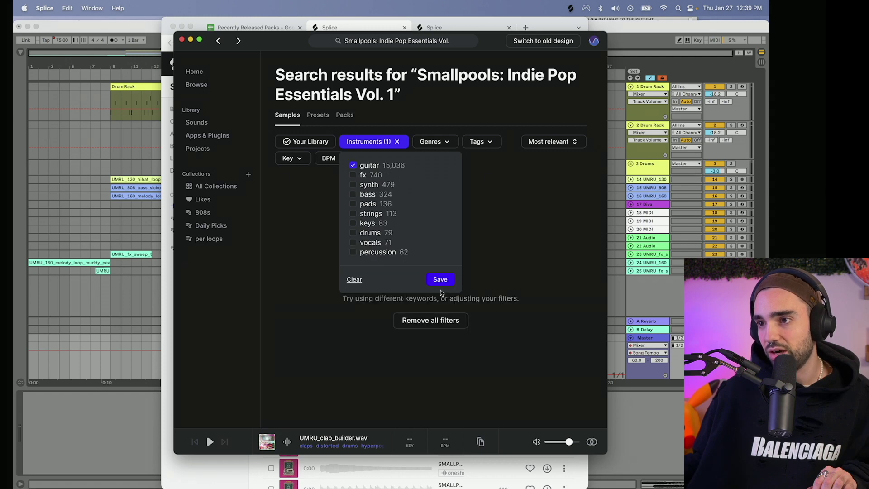
left_click(442, 285)
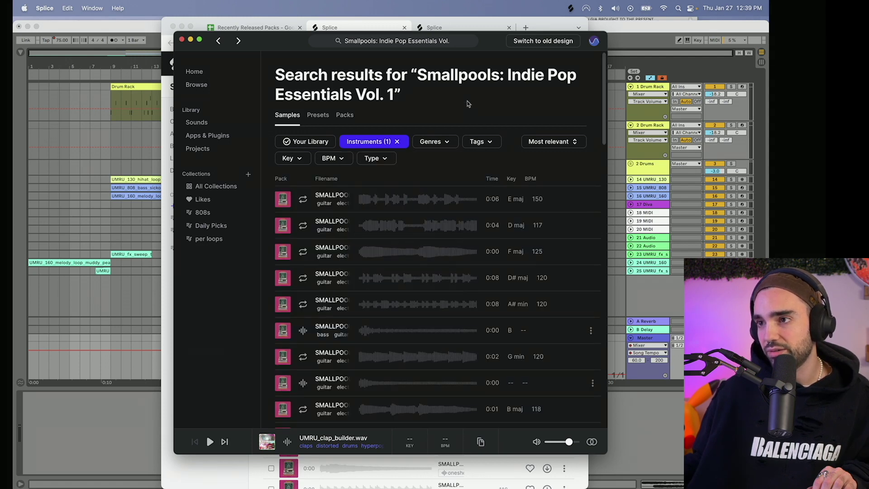
left_click(307, 199)
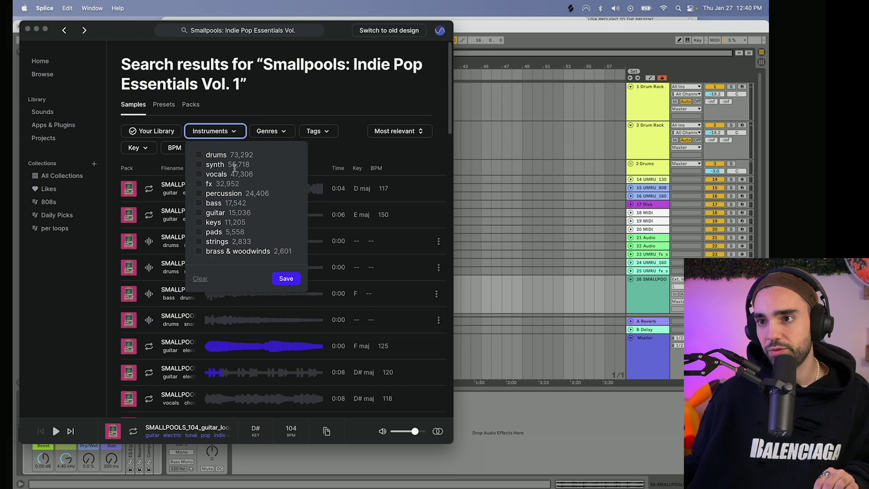
Filter the Smallpools results to drum one-shots and audition the first snares
left_click(199, 155)
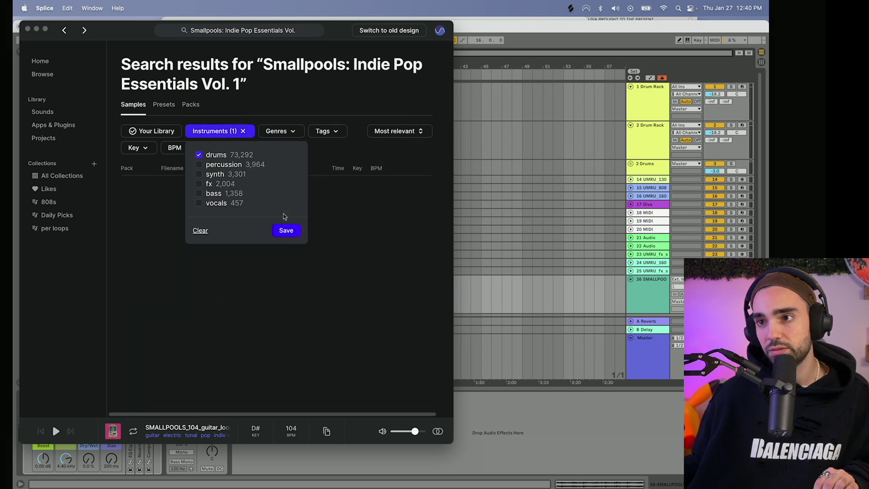
left_click(287, 229)
left_click(235, 149)
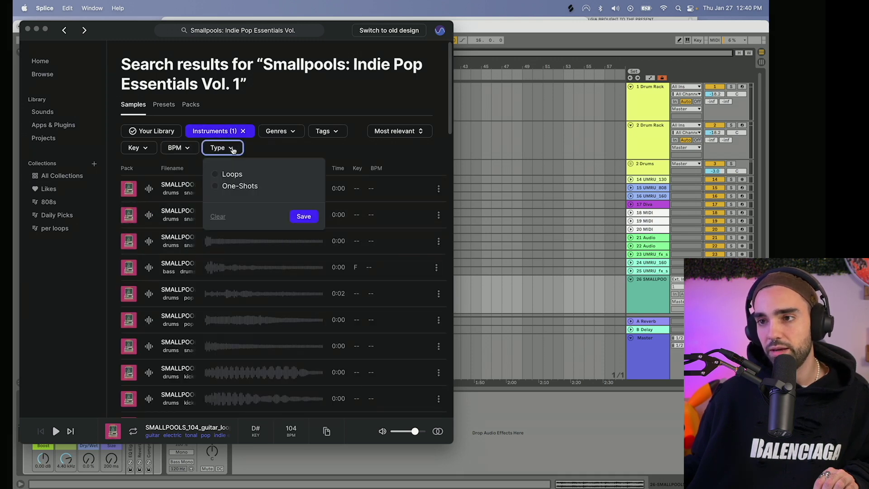
left_click(223, 186)
left_click(303, 216)
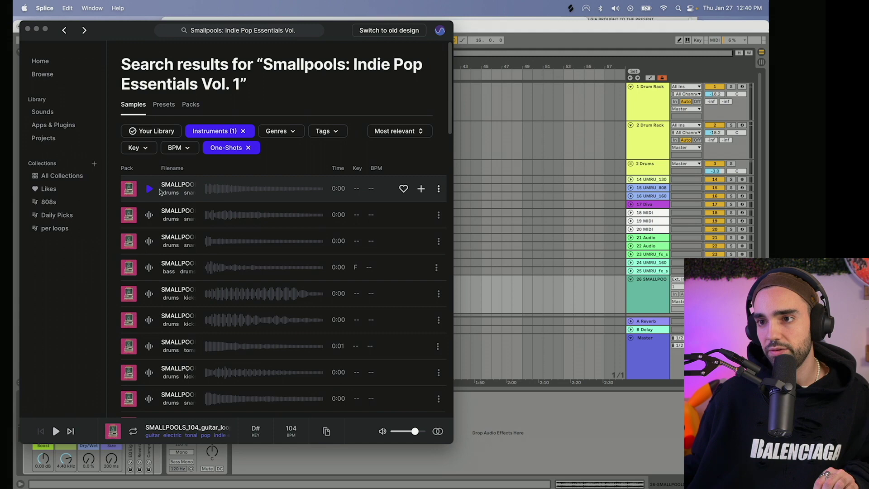
left_click(147, 190)
left_click(149, 215)
left_click(149, 240)
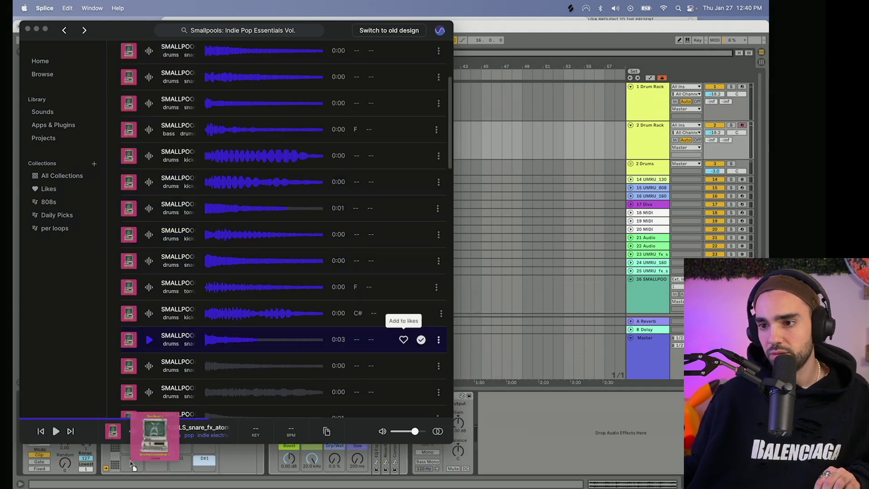
Load Smallpools snare one-shots onto Drum Rack pads, including pad D1
left_click_drag(131, 463, 132, 463)
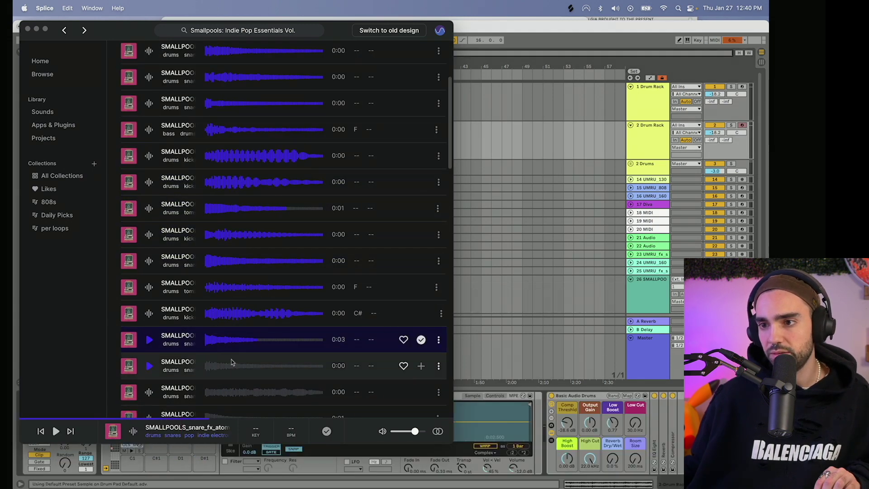
left_click(149, 367)
scroll(272, 353, "down", 2)
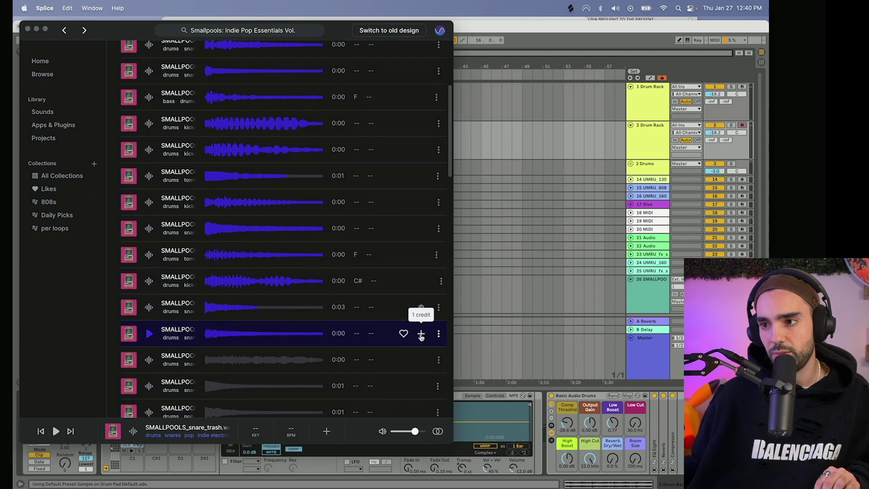
left_click(421, 334)
left_click_drag(420, 331, 184, 463)
Audition more snare and percussion one-shots and load the closed hi-hat onto a drum pad
left_click(149, 384)
scroll(149, 372, "down", 3)
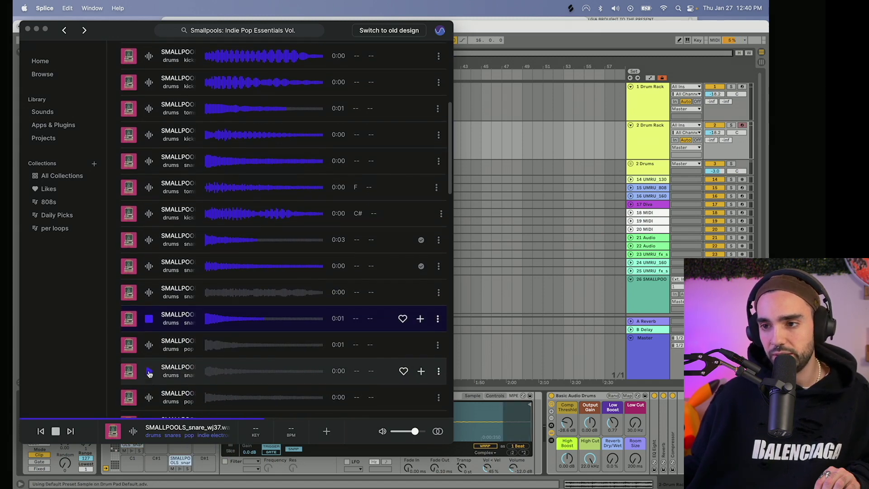
left_click(149, 345)
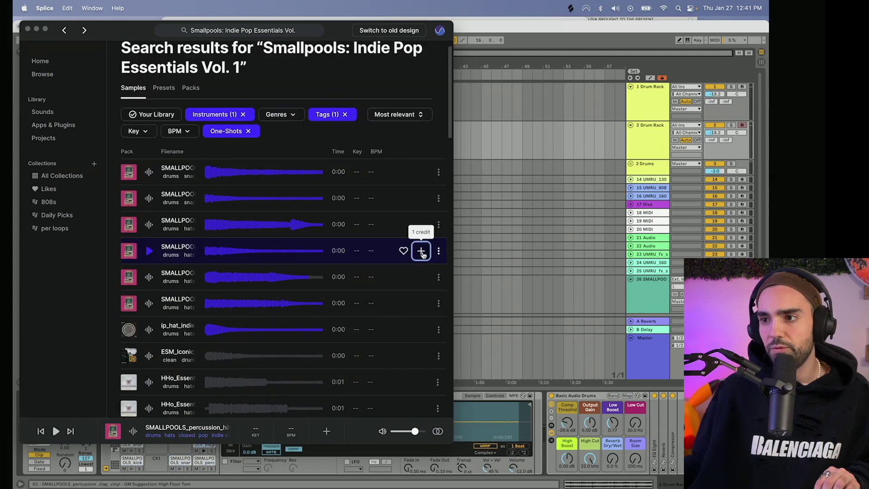
left_click_drag(421, 252, 180, 451)
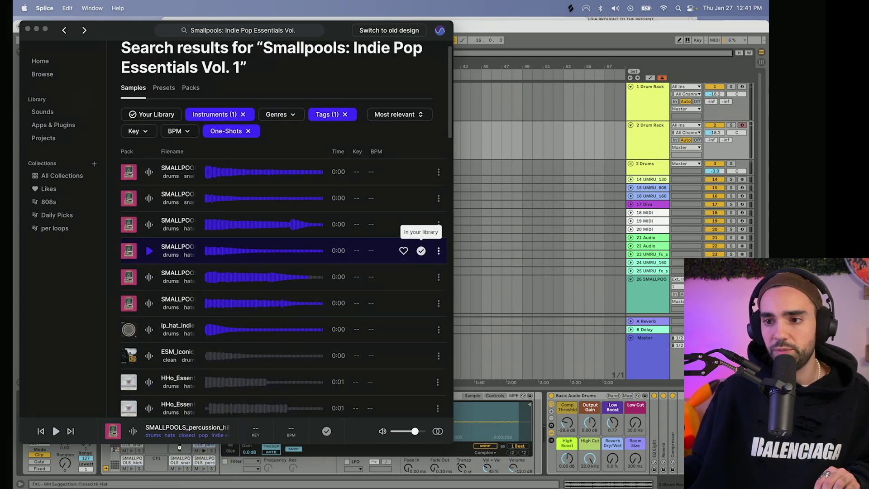
left_click(149, 200)
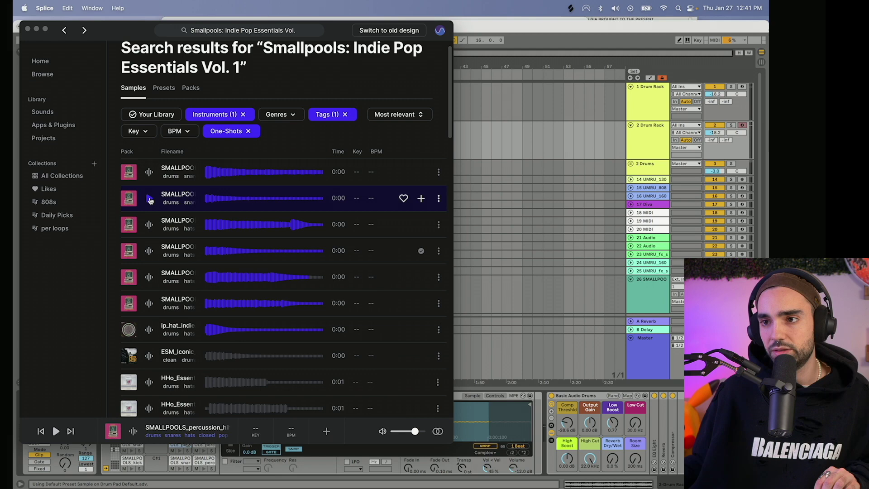
Audition the SMALLPOOLS 112 BPM F# major guitar loop and drop it on track 26 at bar 17
left_click(531, 183)
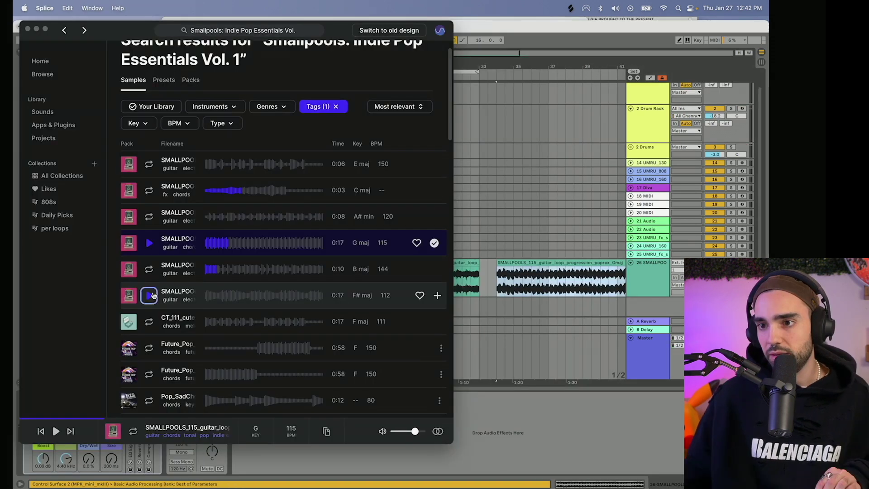
left_click(152, 296)
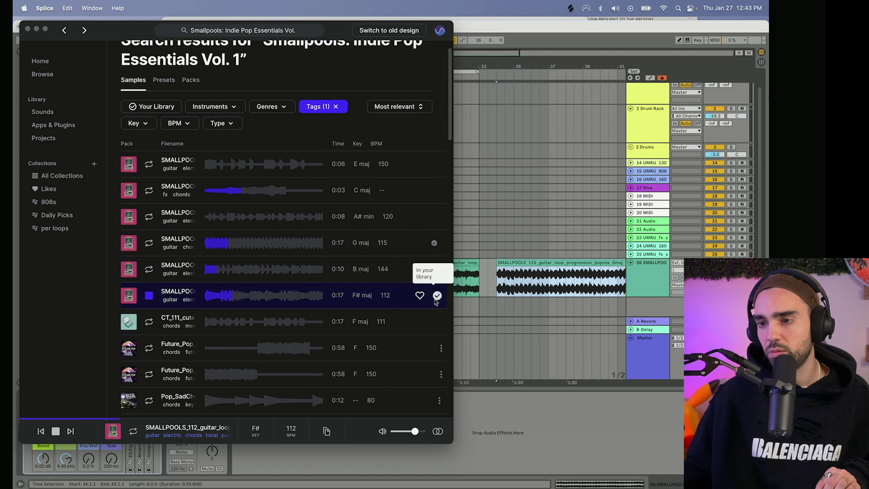
left_click_drag(203, 296, 488, 257)
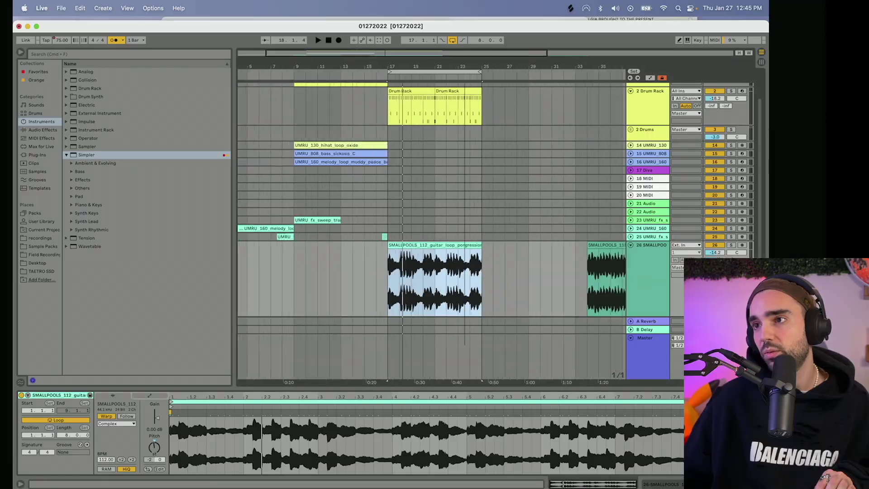
Replace the 112 BPM guitar clip at bar 17 with the SMALLPOOLS_115 loop and transpose it -3 st
key("minus")
left_click_drag(530, 245, 381, 255)
key("space")
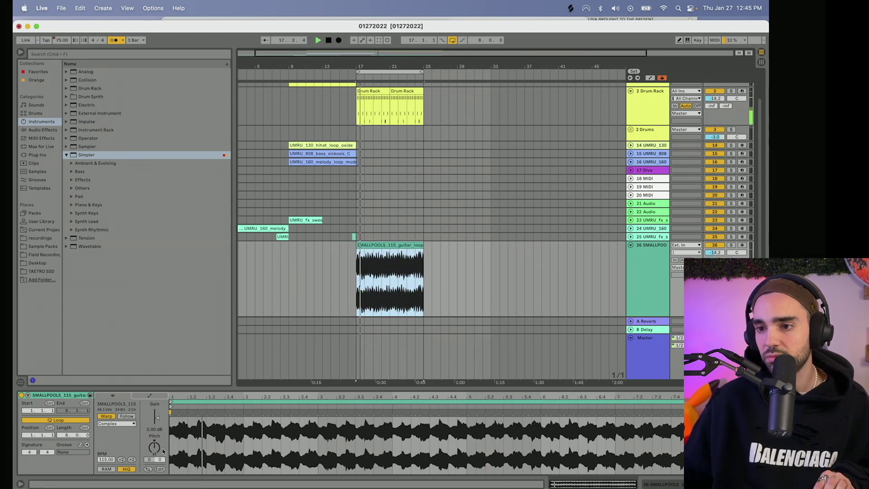
left_click_drag(154, 447, 155, 453)
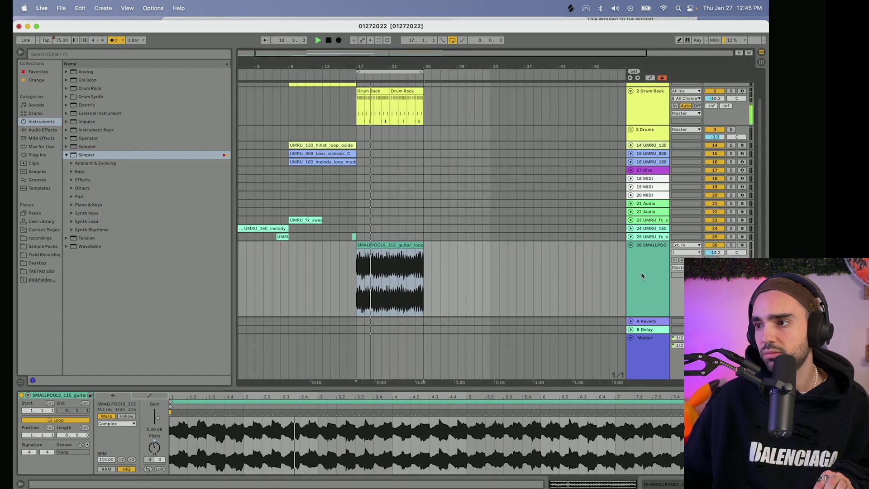
key("shift+Tab")
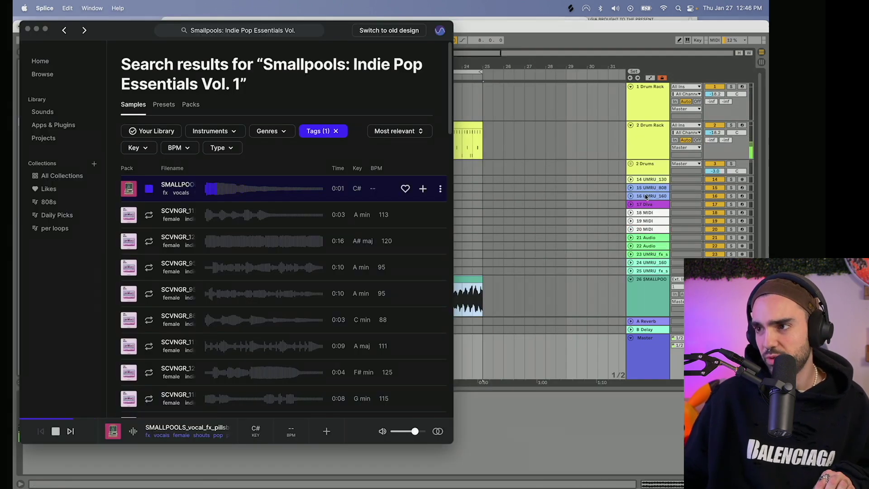
Duplicate the UMRU_160 track, load the Smallpools vocal shout one-shot into its Simpler, and record chops from bar 17
left_click(646, 198)
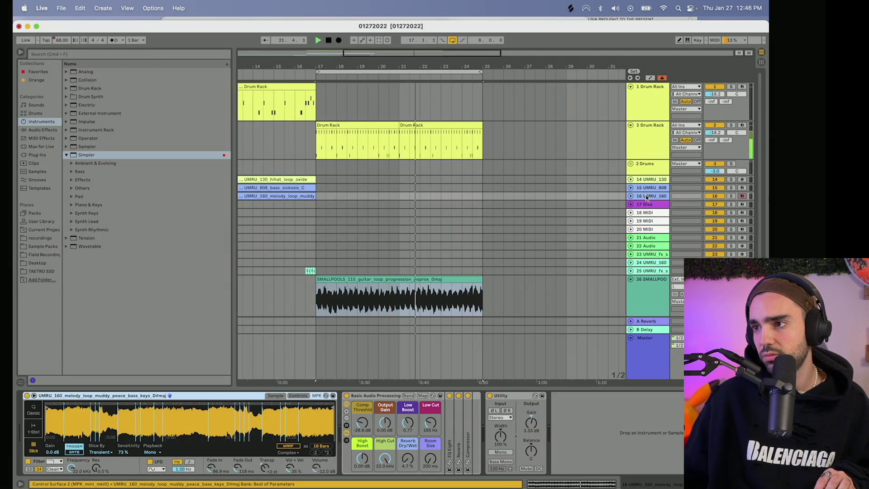
key("super+d")
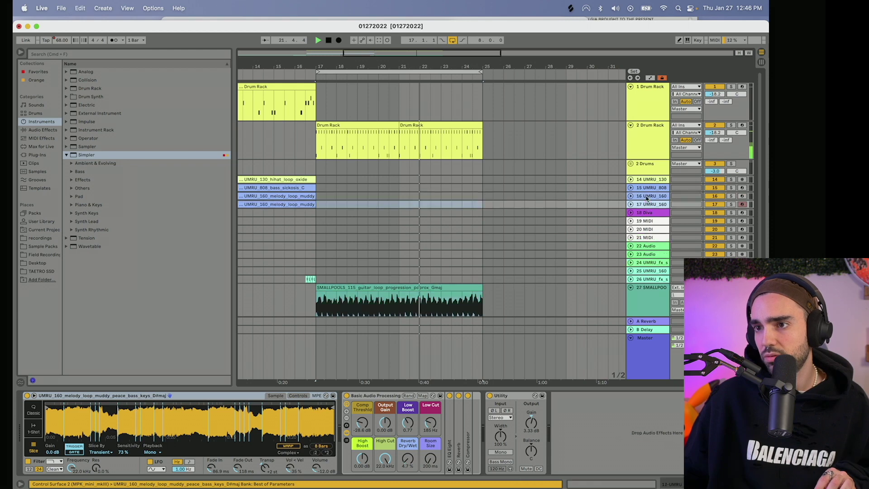
left_click(600, 8)
key("super+Tab")
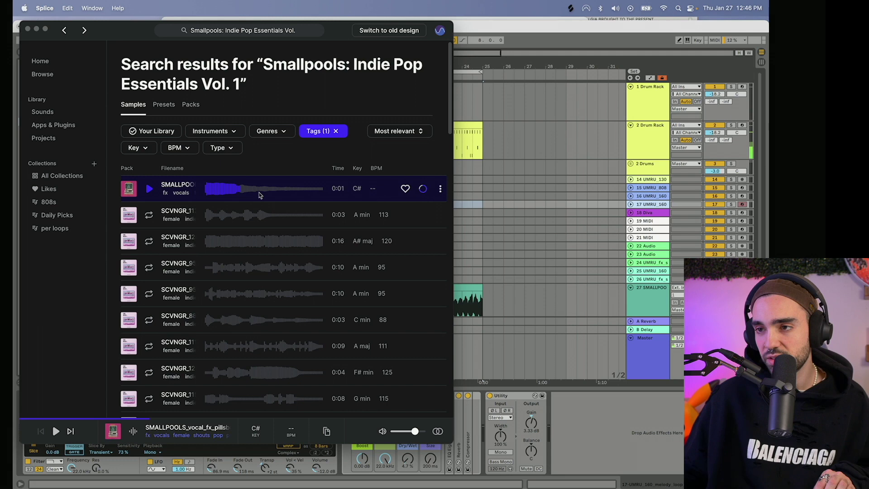
left_click_drag(257, 194, 189, 448)
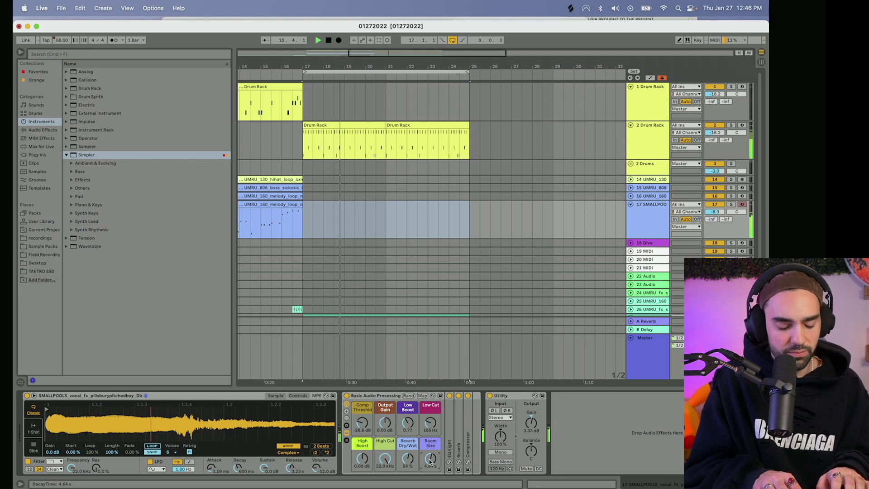
left_click(339, 40)
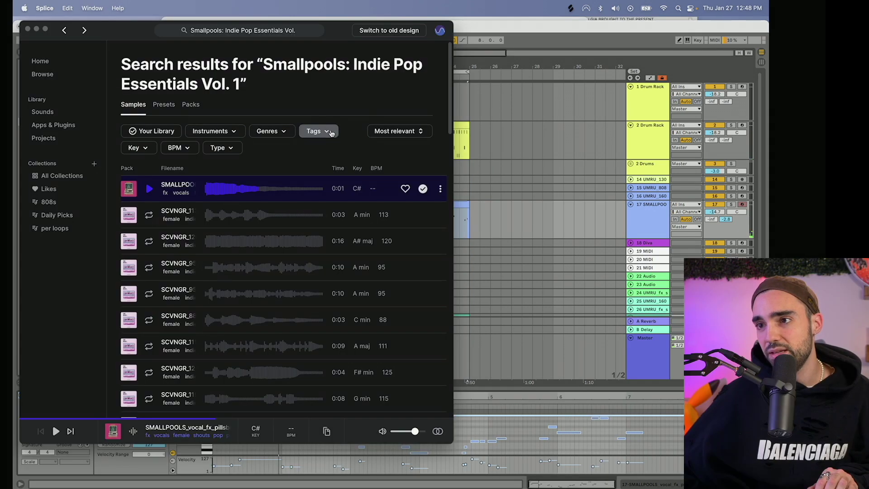
Filter Splice to one-shots and audition the 808 sub and D synth bass samples
left_click(330, 132)
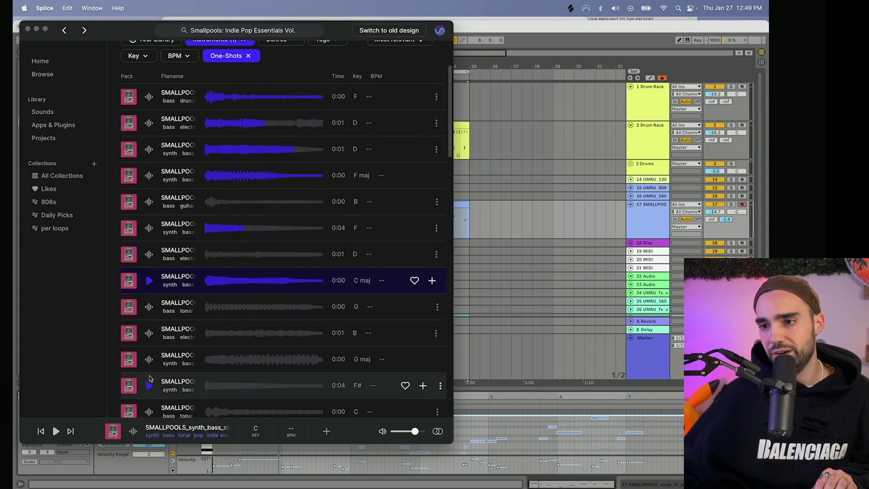
left_click(149, 384)
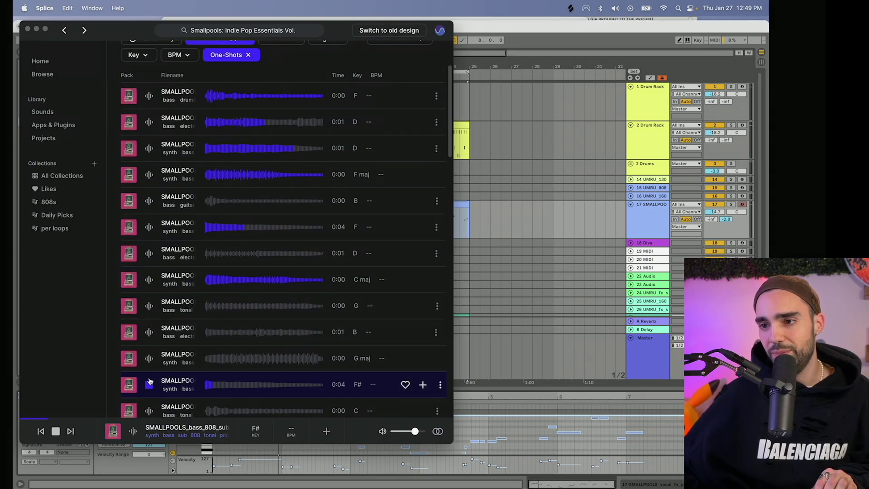
scroll(226, 272, "up", 3)
left_click(149, 194)
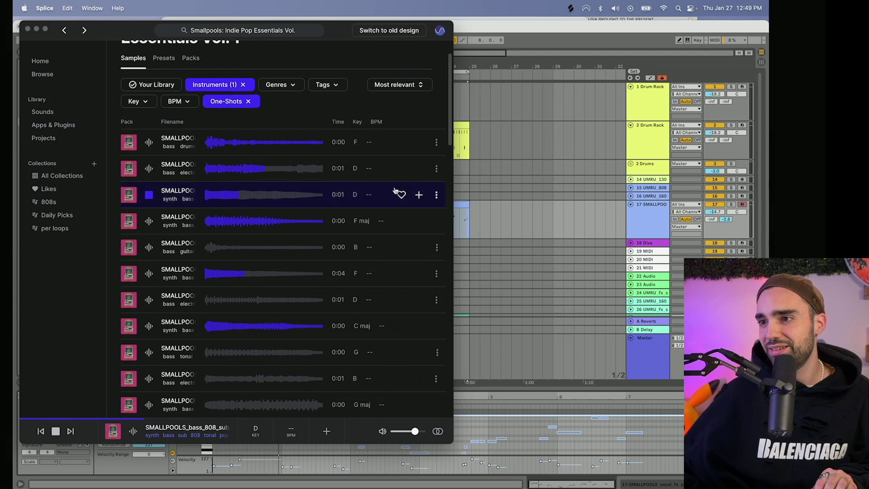
Duplicate the vocal-chop track in Live and delete the copied clip
left_click(658, 223)
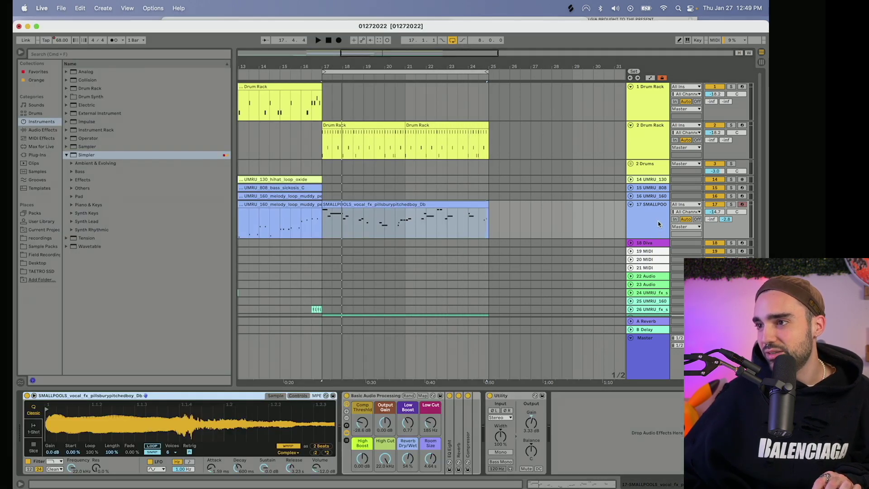
key("super+d")
key("Delete")
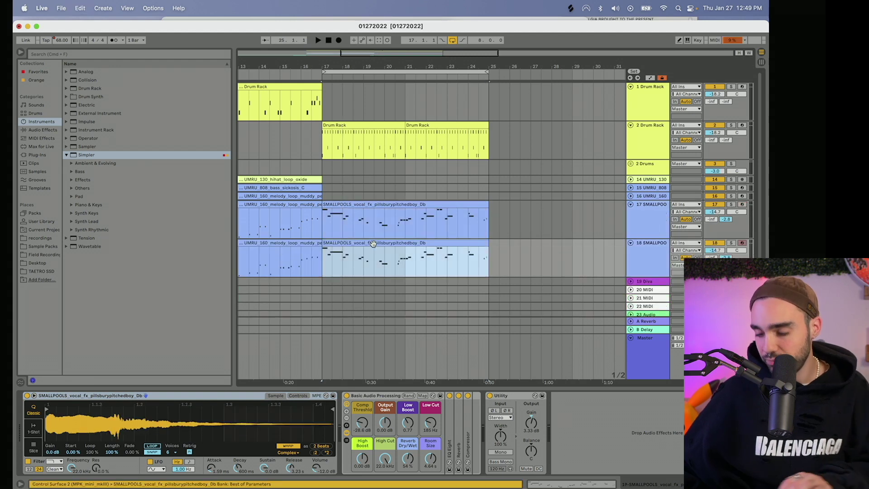
Compare the F synth bass and B bass guitar, then load the 808 sub in D onto the new track
key("super+Tab")
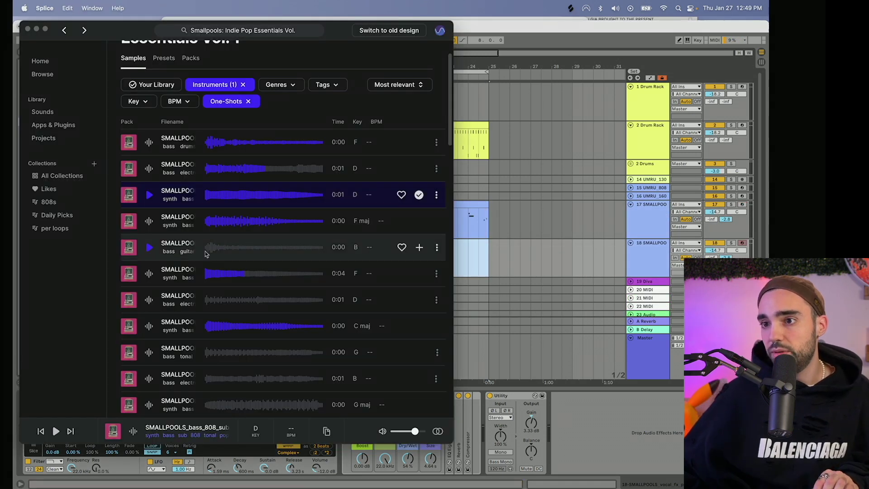
left_click(150, 274)
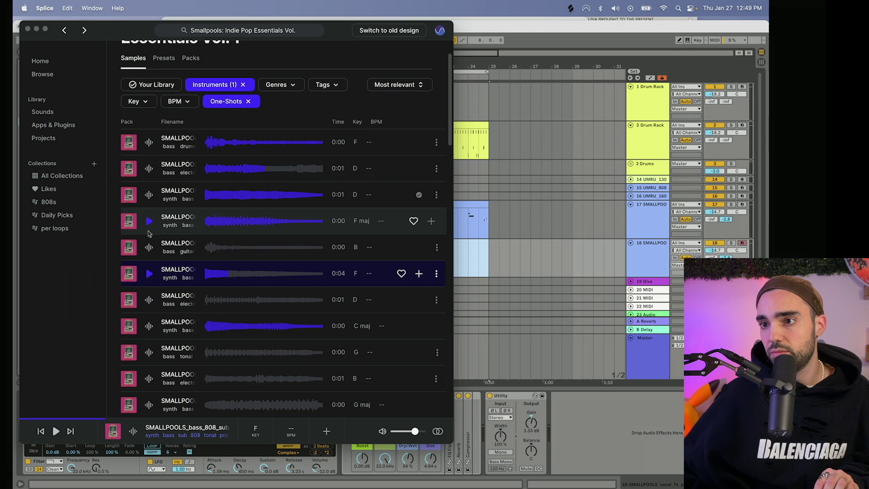
left_click(152, 248)
key("Up")
key("Up")
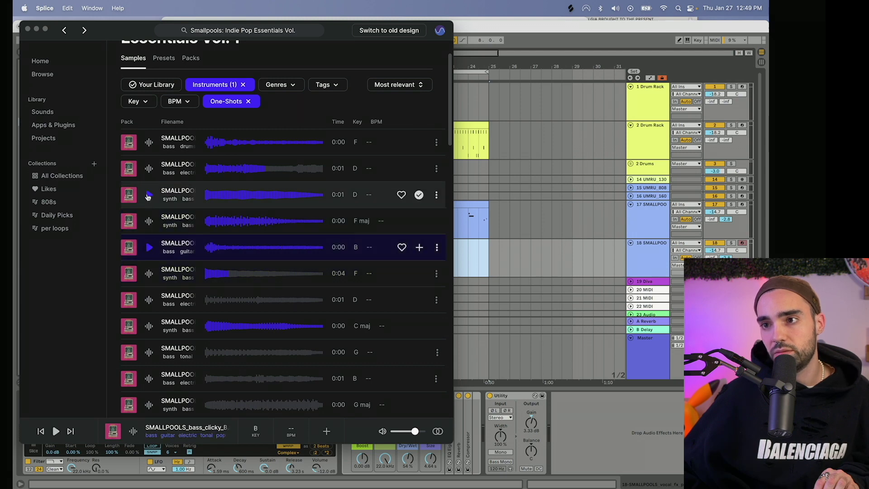
left_click_drag(418, 194, 227, 460)
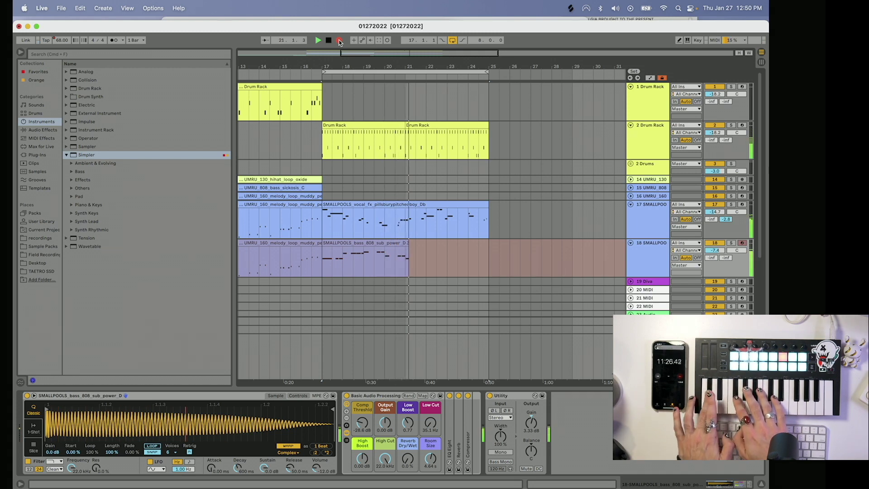
Stop the bass recording, select the second bass clip, and play the beat back from bar 21
key("space")
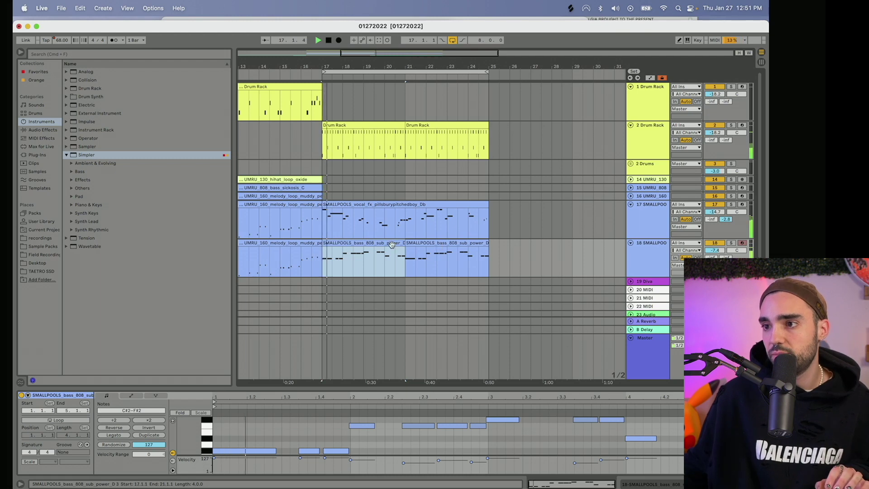
left_click(439, 247)
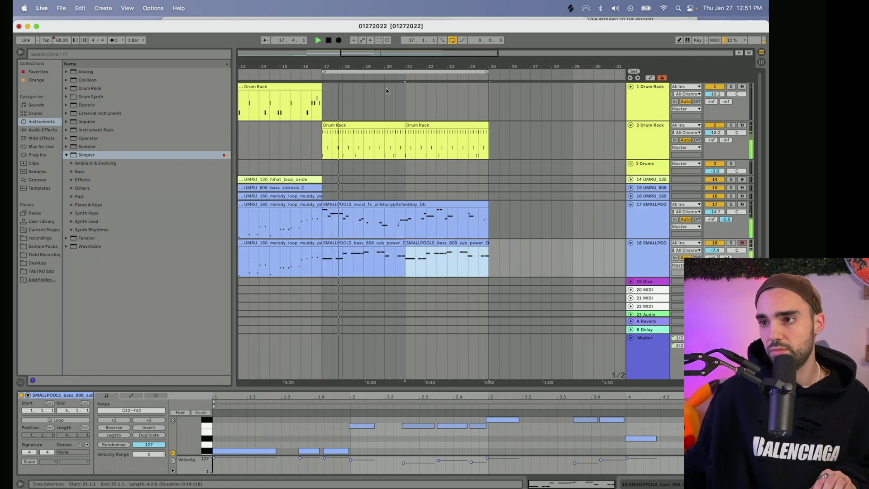
scroll(383, 245, "up", 3)
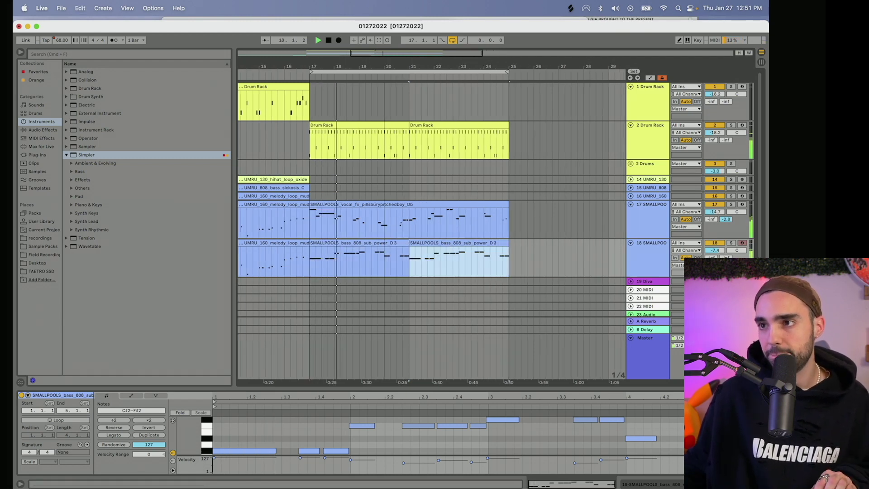
left_click(572, 8)
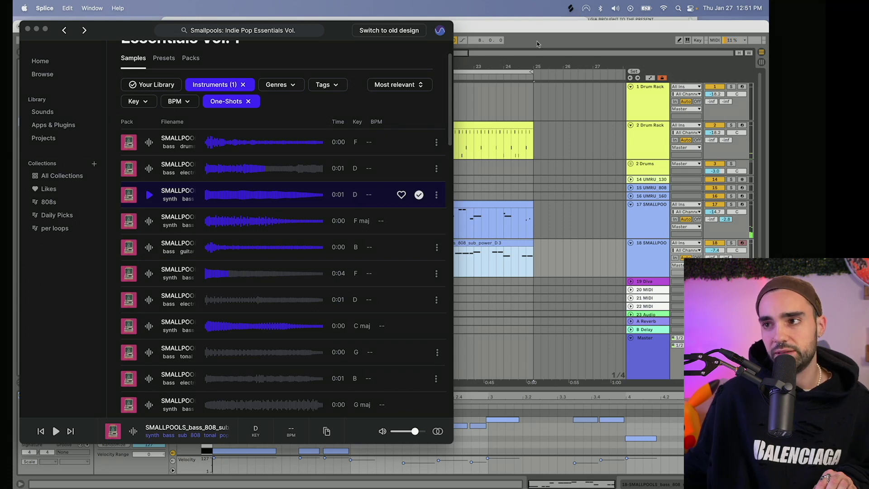
left_click(524, 56)
key("space")
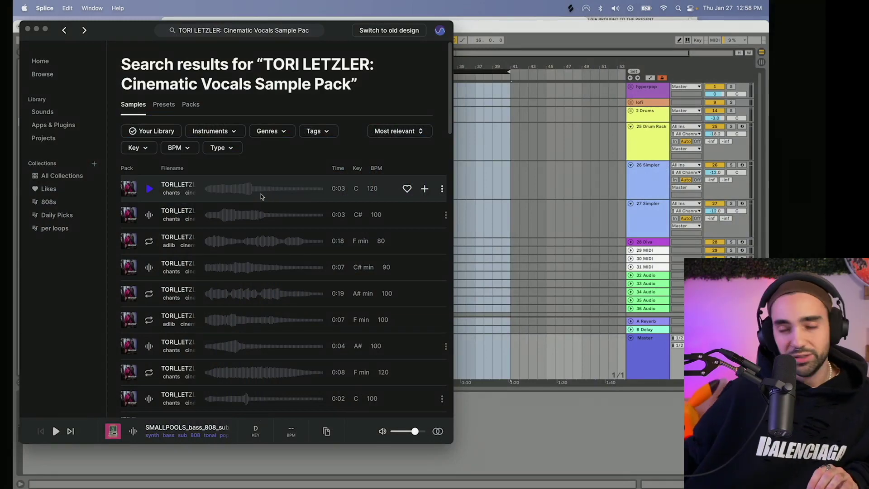
Audition the cinematic vocal chants and load the 70 BPM gentle_fighter vocal in C into a Simpler
left_click(149, 191)
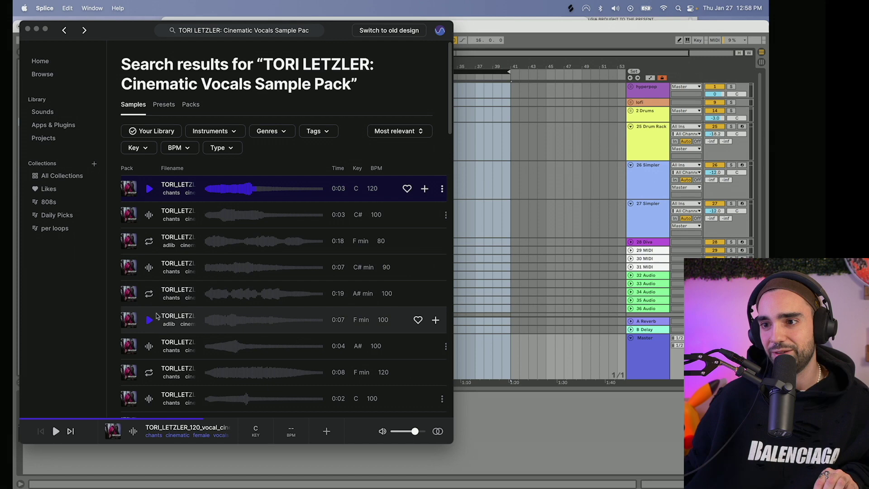
left_click(152, 368)
scroll(152, 365, "down", 3)
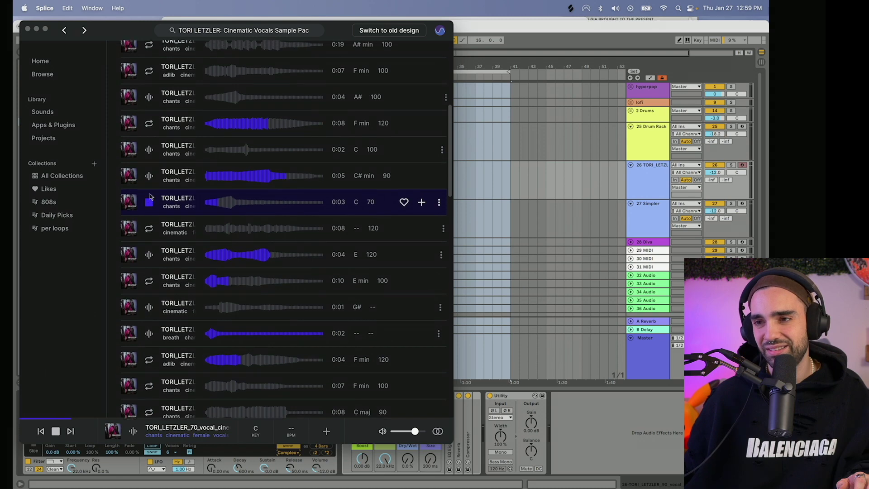
scroll(145, 210, "up", 1)
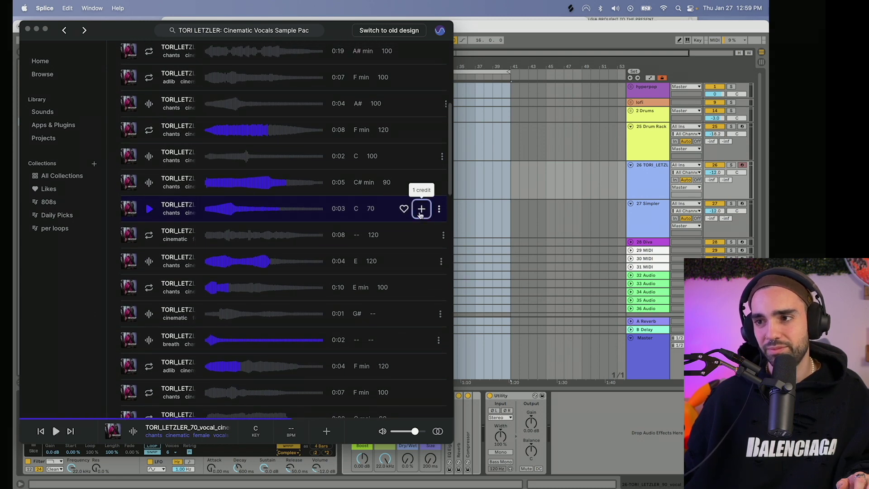
left_click_drag(421, 213, 301, 459)
left_click(252, 454)
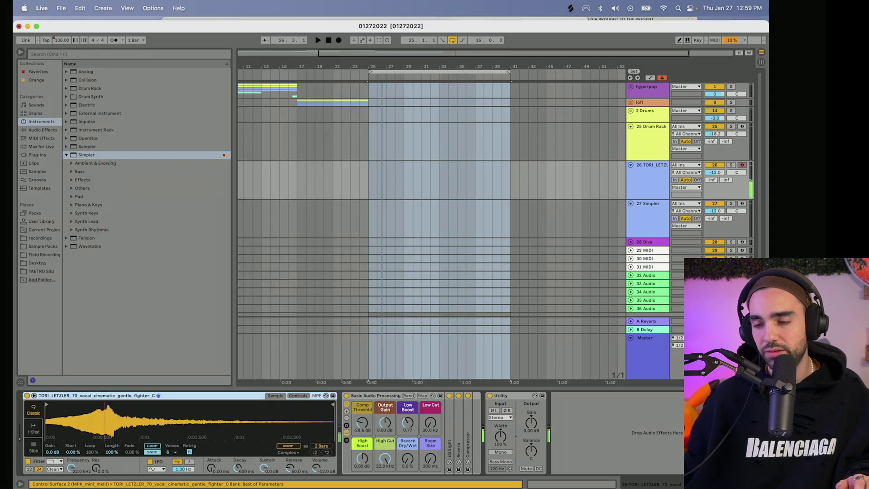
Set the vocal Simpler's length to 1 bar, add a touch of reverb, and show automation lanes
left_click(315, 452)
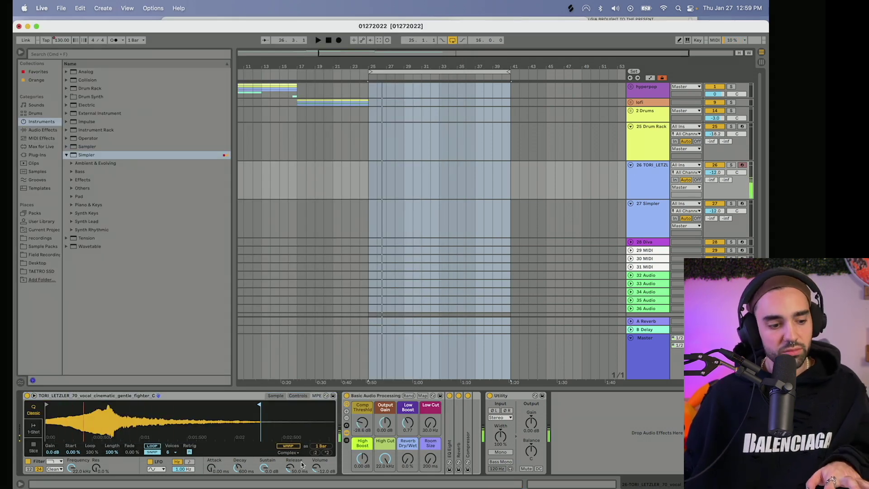
left_click_drag(408, 458, 407, 453)
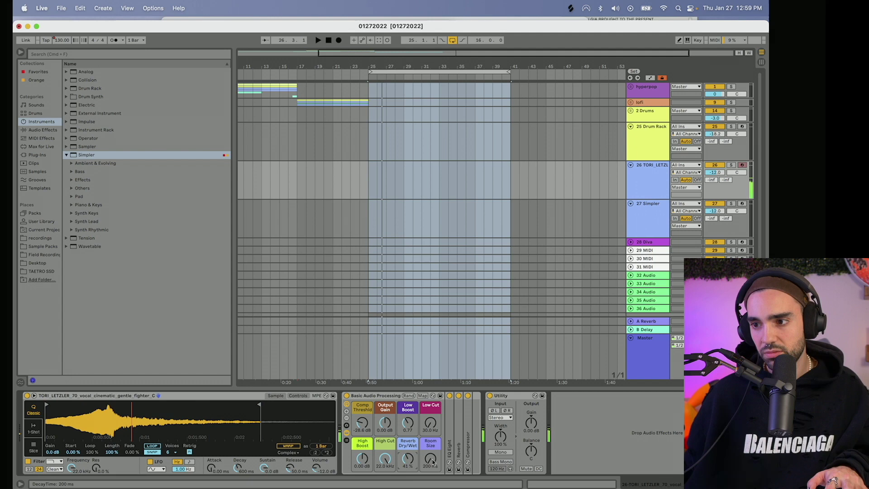
key("a")
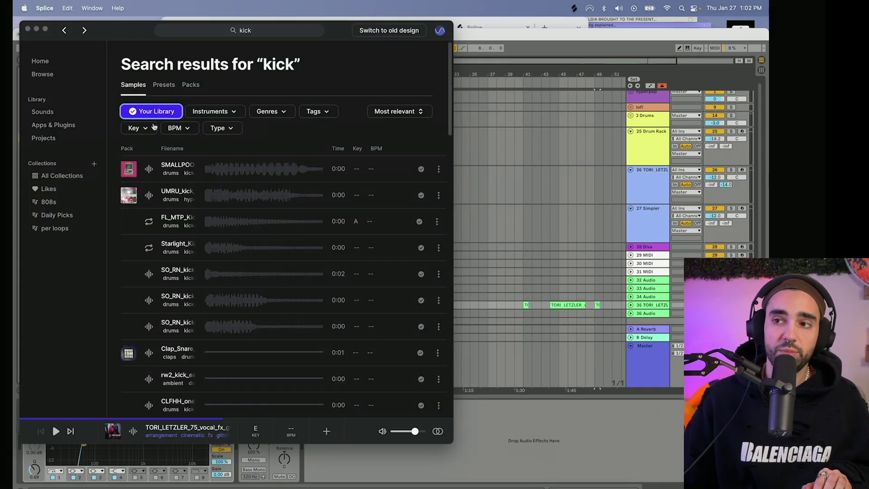
Audition the FL_MTP_Kick, Starlight_Kick and SO_RN_kick_futuresoul kick samples in Splice
left_click(148, 222)
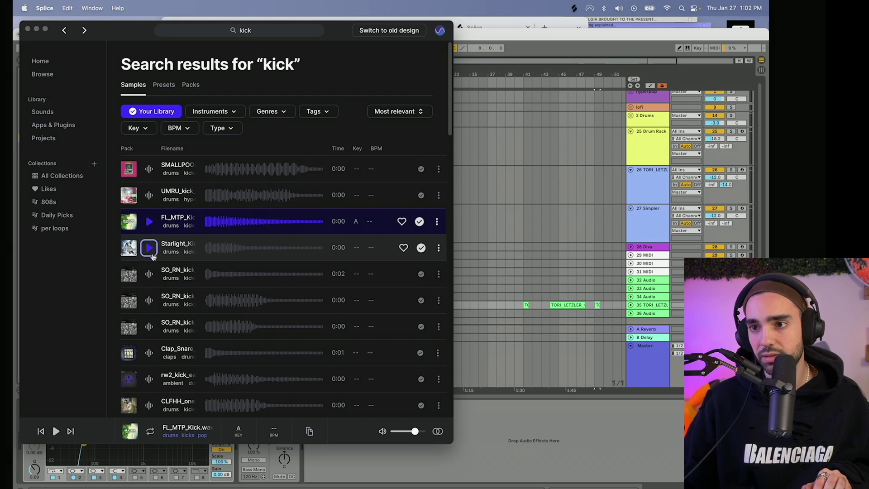
left_click(149, 248)
scroll(153, 257, "down", 3)
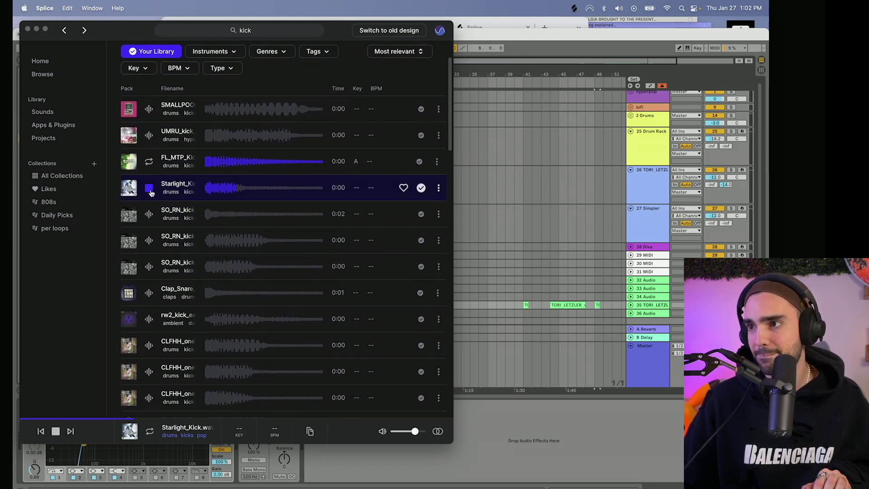
left_click(654, 149)
left_click(574, 9)
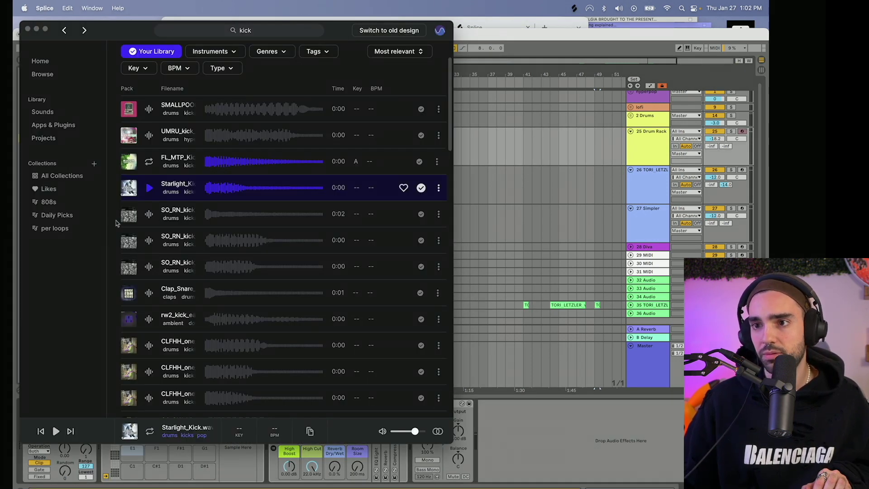
scroll(147, 217, "down", 1)
left_click(146, 238)
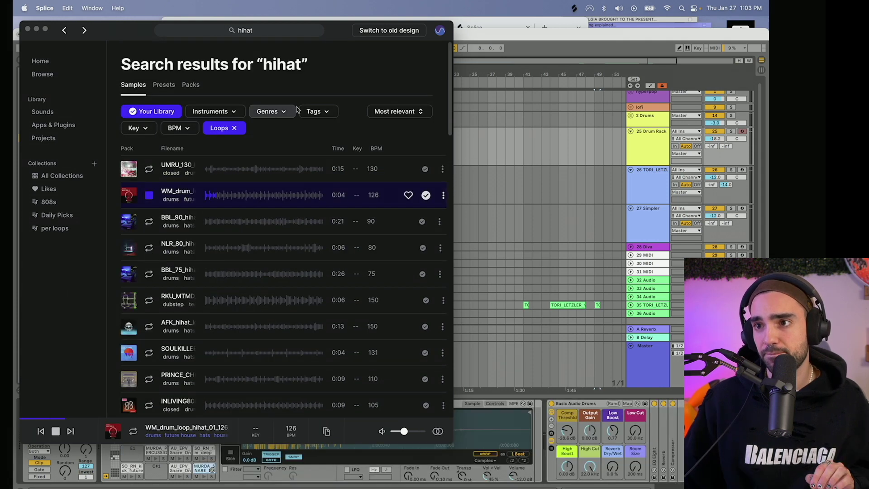
Filter hi-hat results to trap and place the 110 BPM hi-hat loop on a new arrangement track
left_click(282, 113)
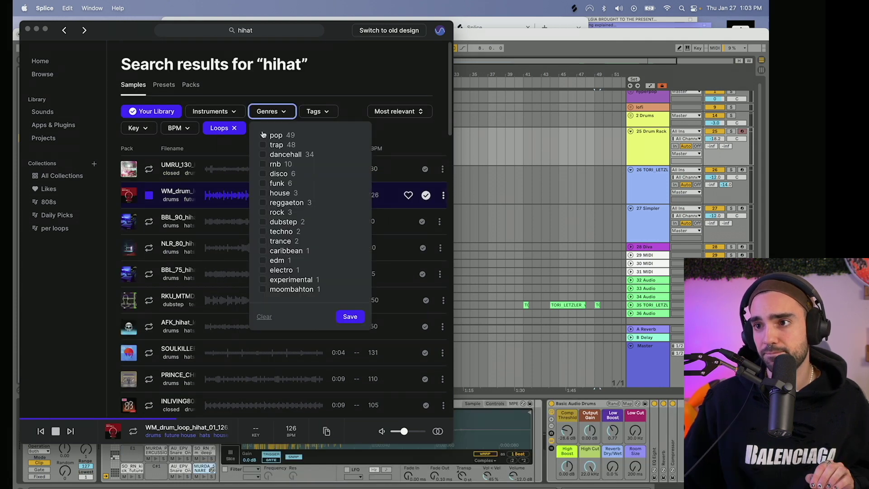
left_click(263, 145)
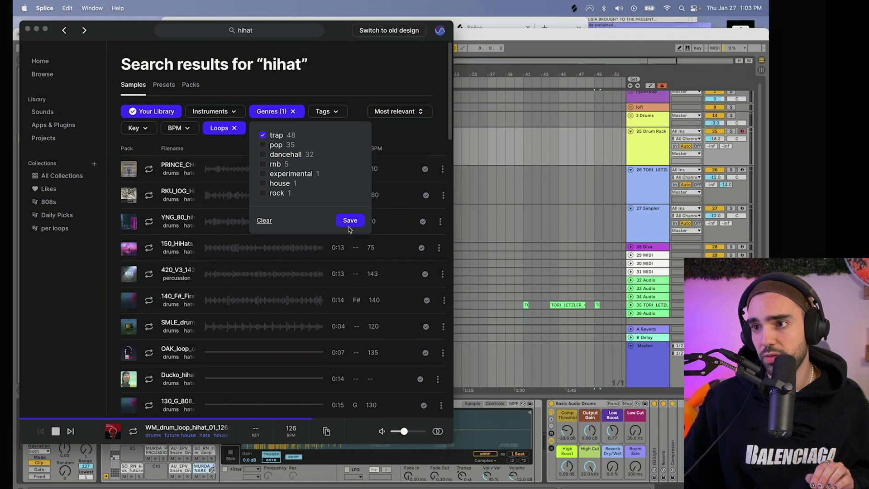
left_click(350, 317)
left_click(148, 170)
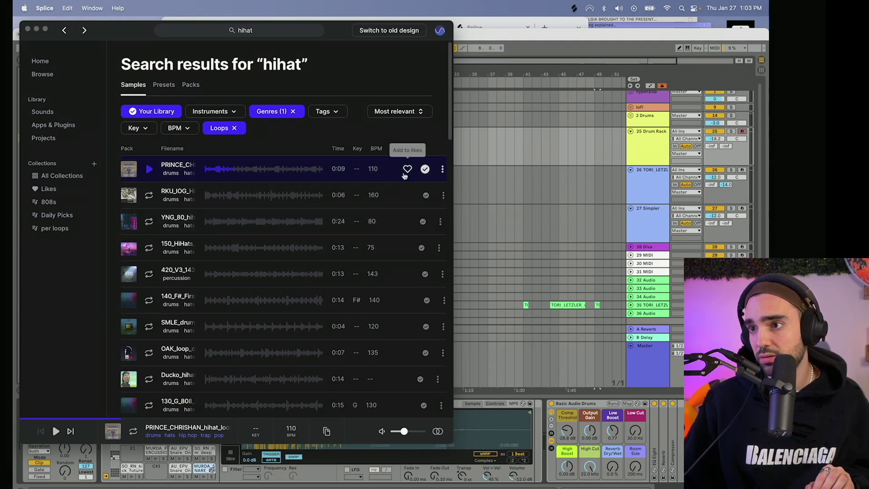
left_click_drag(408, 176, 383, 300)
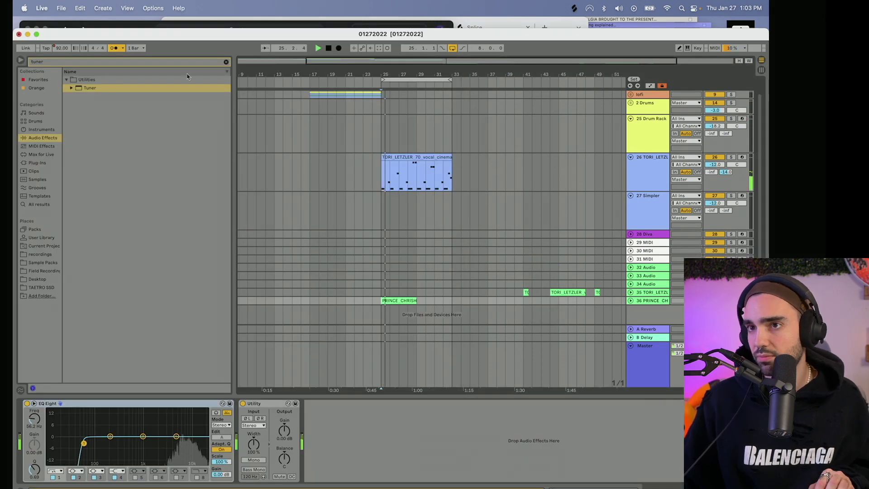
Record a 4-bar Drum Rack pattern from bar 25 in full screen, then open it and select all notes
key("ctrl+super+f")
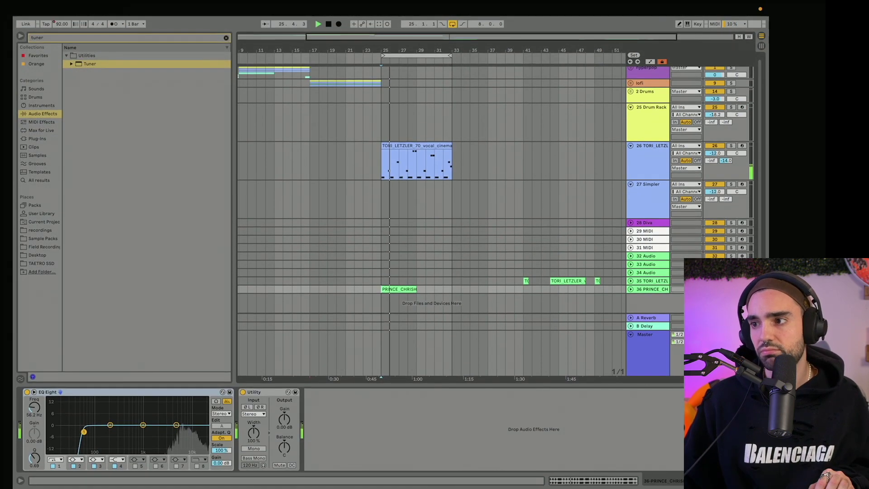
left_click(339, 24)
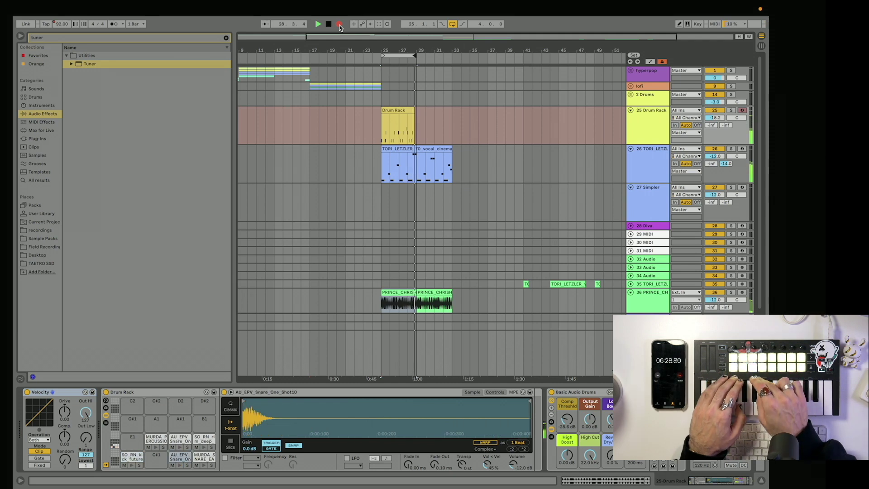
key("space")
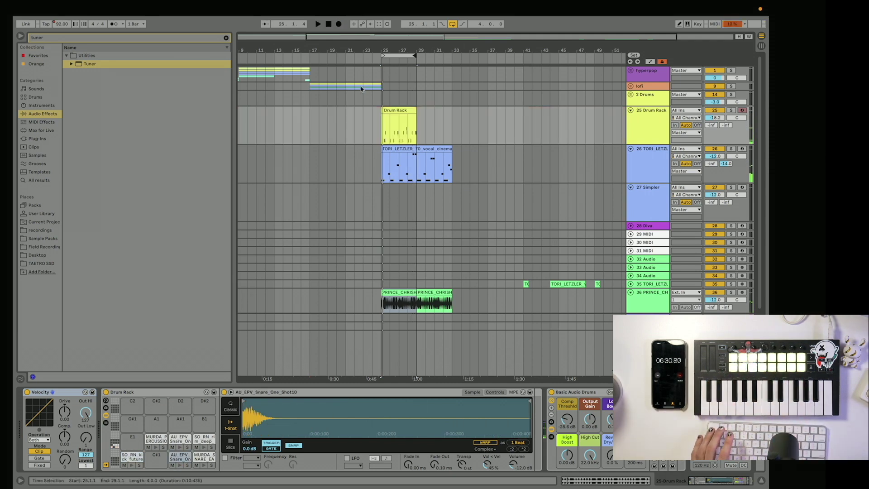
left_click(380, 111)
double_click(384, 111)
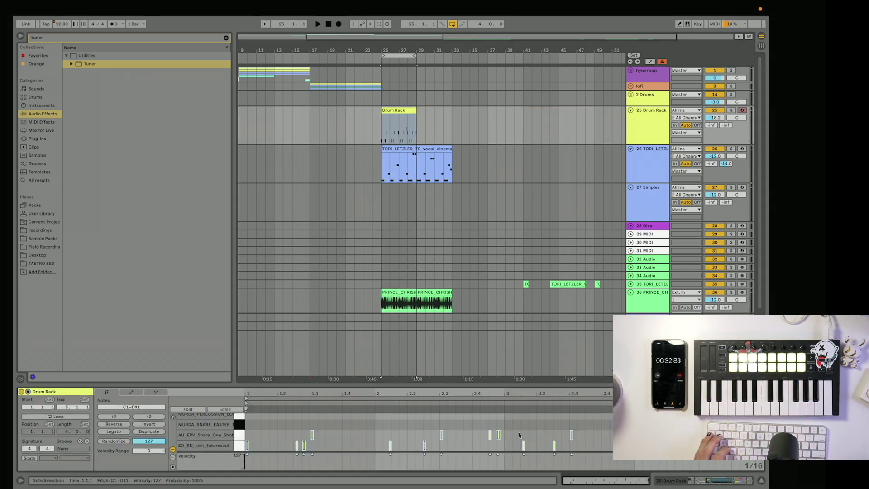
key("ctrl+a")
left_click(401, 131)
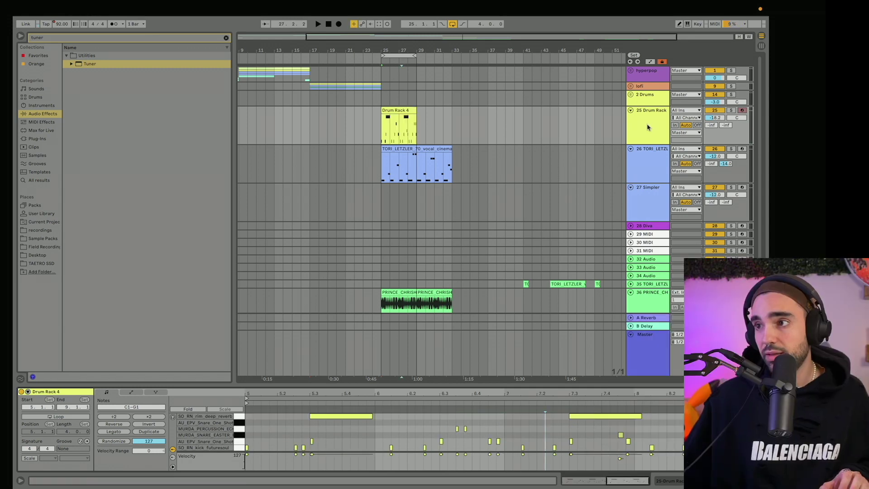
Search the browser for 're' and pick the Reverb effect
left_click(225, 38)
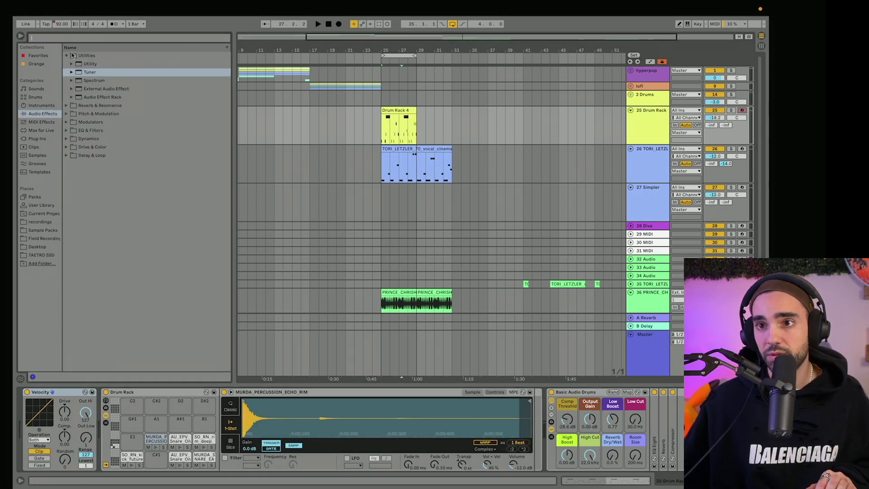
type("reverb")
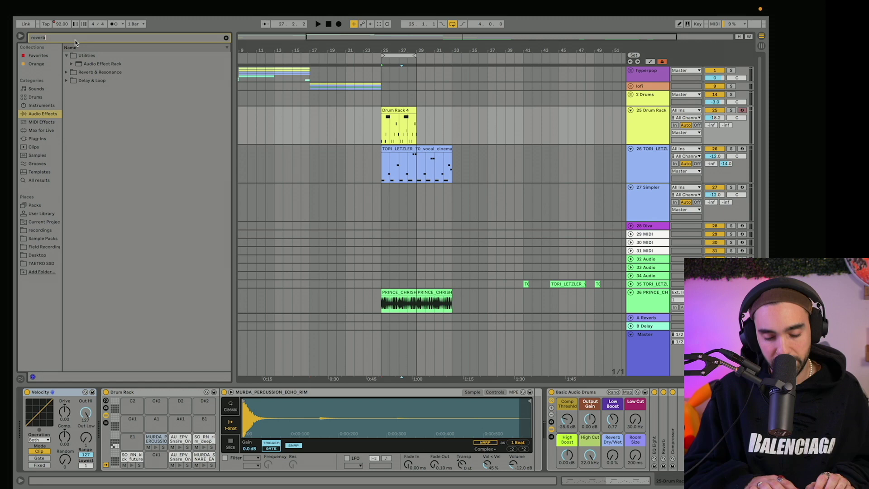
left_click(70, 72)
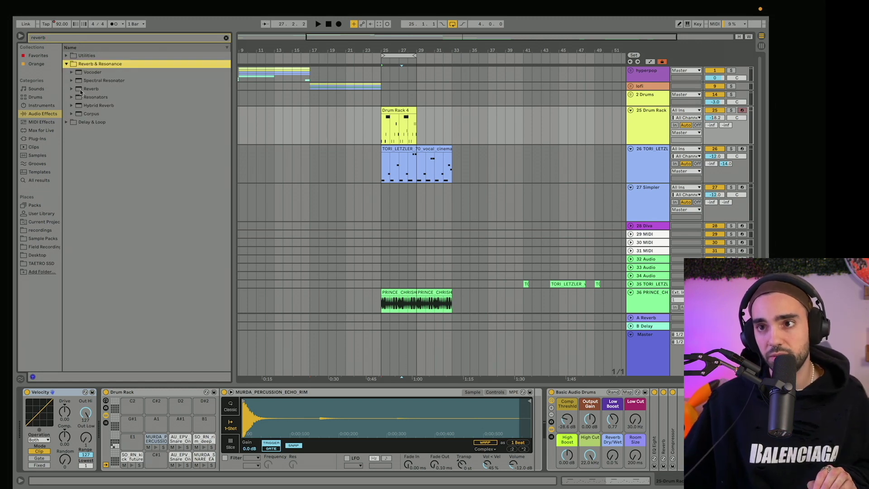
left_click(83, 89)
Put the Reverb on the Drum Rack's SO_RN_rim_deep_reverb pad and set its Quality to High
left_click(639, 133)
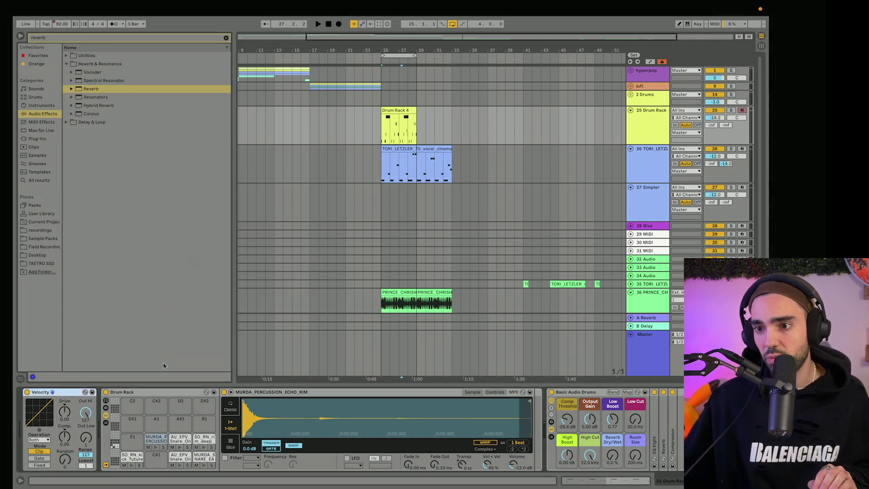
left_click(205, 448)
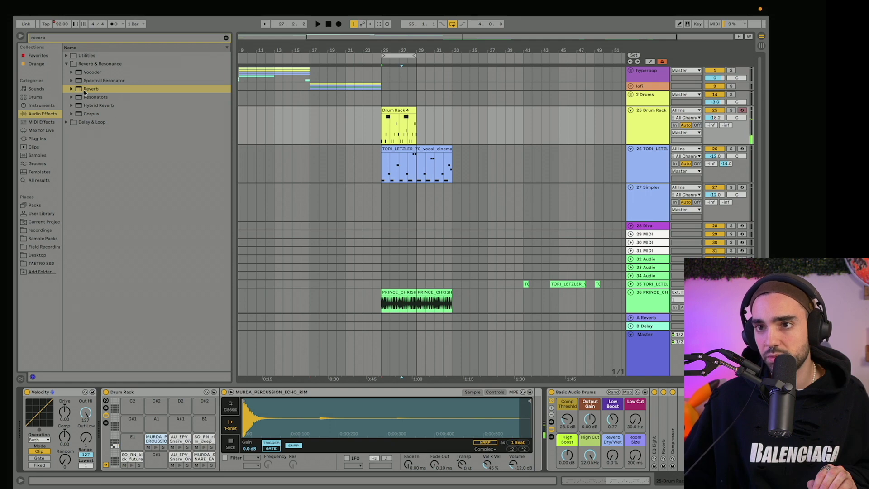
left_click(84, 92)
left_click(204, 448)
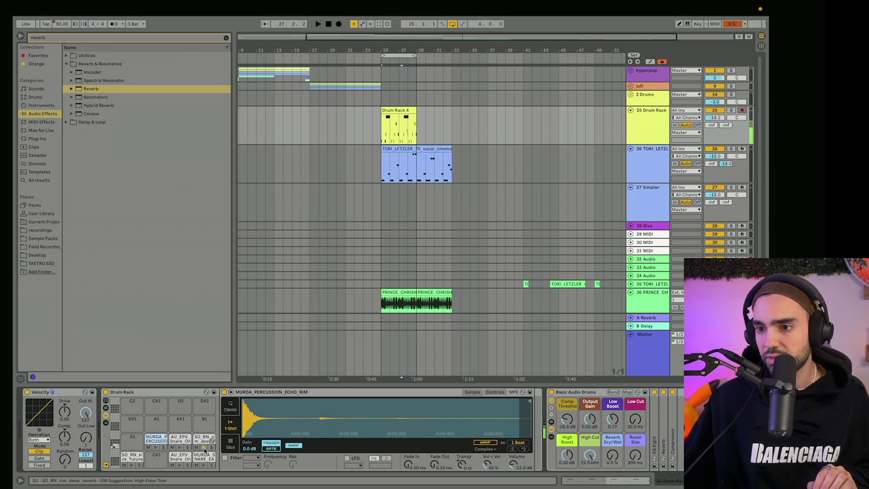
left_click(204, 439)
scroll(539, 459, "right", 5)
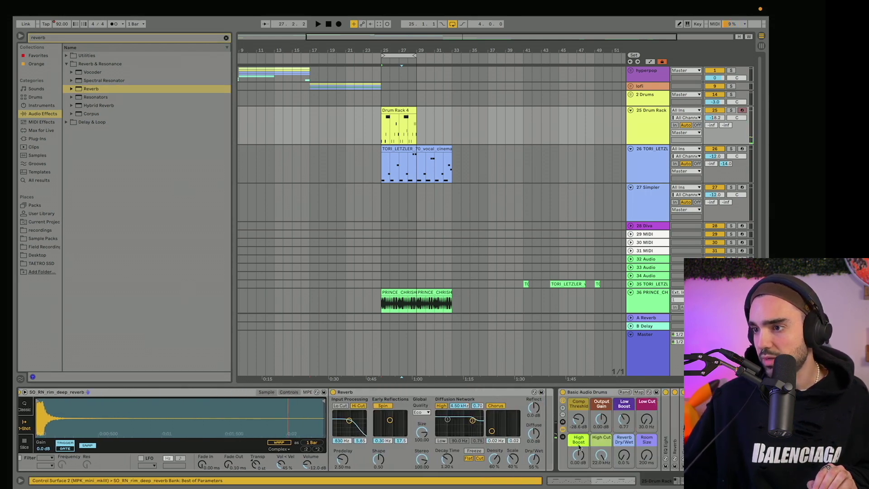
left_click(376, 412)
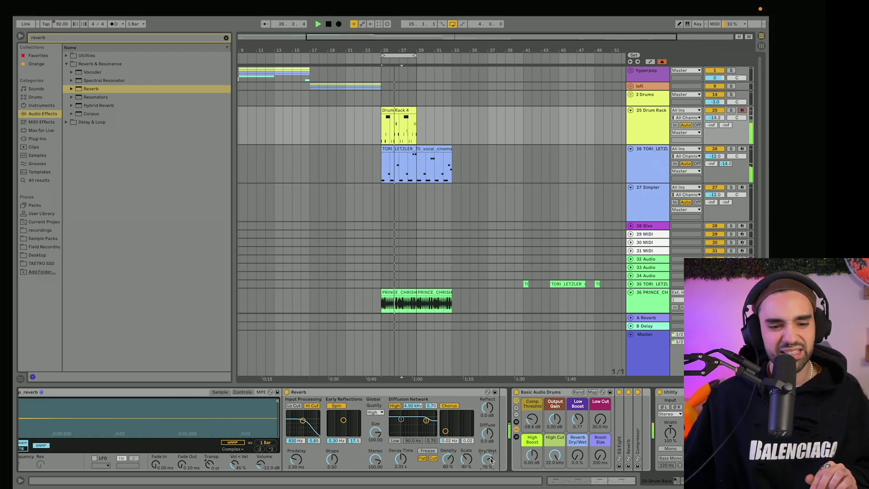
Move the vocal chop clip to 25.4.3 and play it back to check
scroll(488, 197, "down", 1)
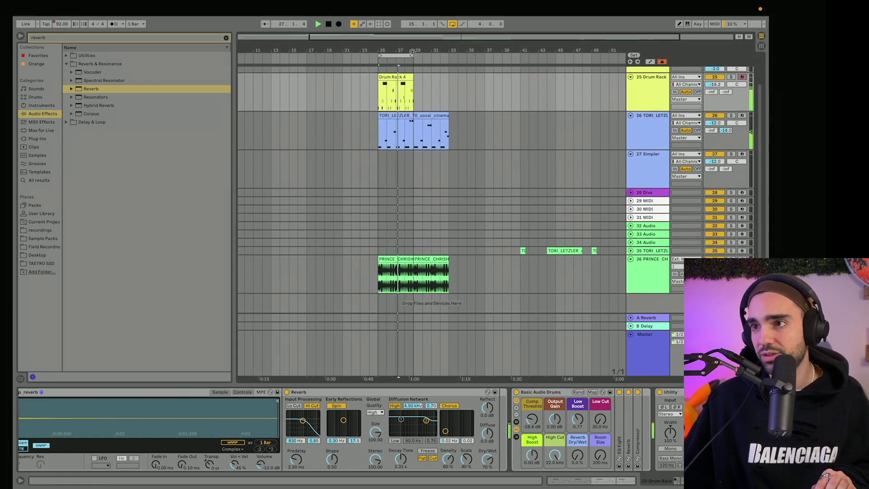
scroll(488, 185, "up", 3)
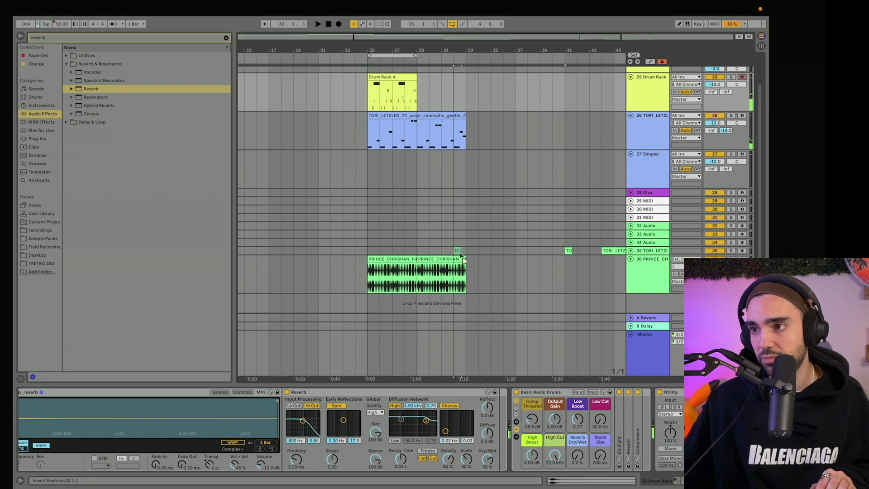
left_click_drag(567, 250, 459, 252)
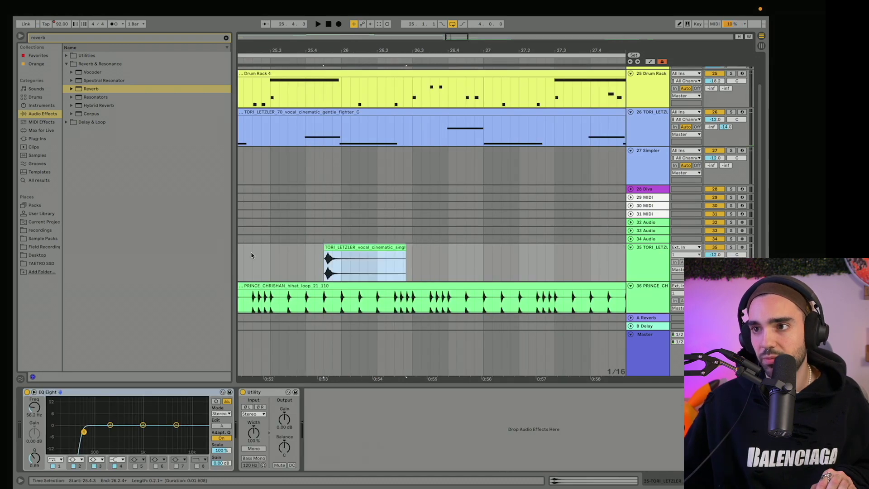
left_click(252, 256)
key("space")
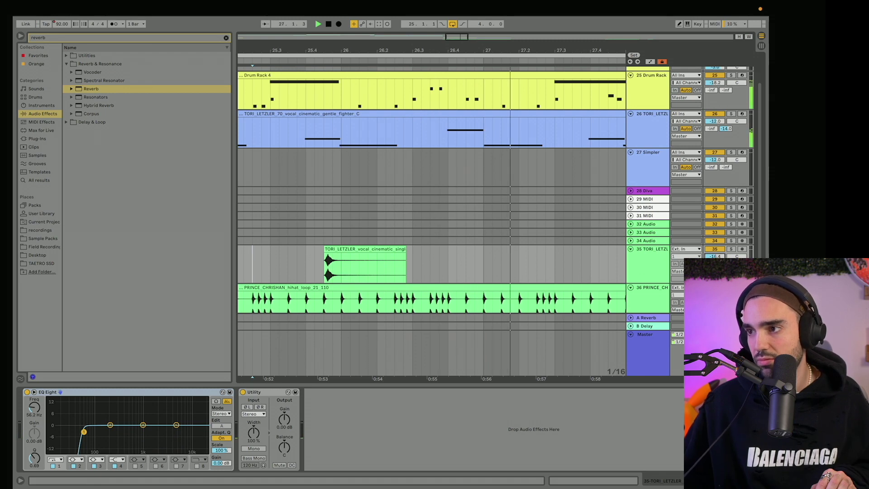
key("space")
Enable the EQ's high-cut band and lower it to about 5.39 kHz
left_click(197, 466)
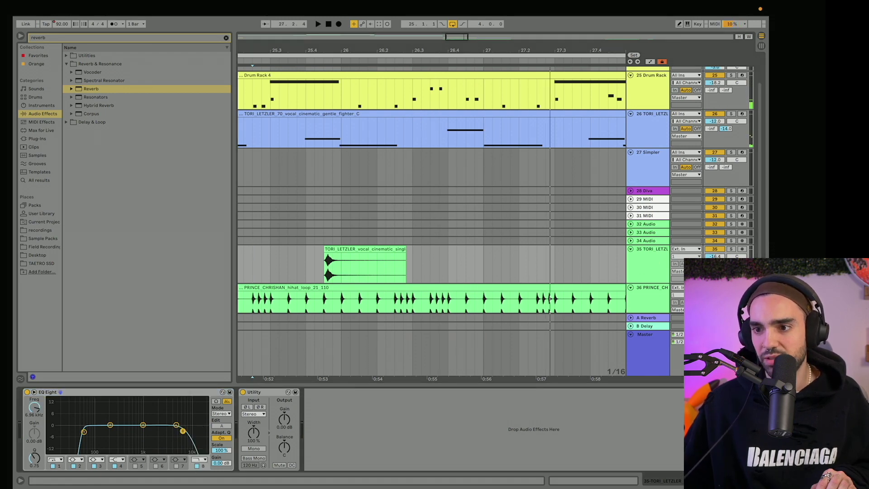
left_click_drag(183, 430, 177, 431)
key("space")
key("minus")
key("minus")
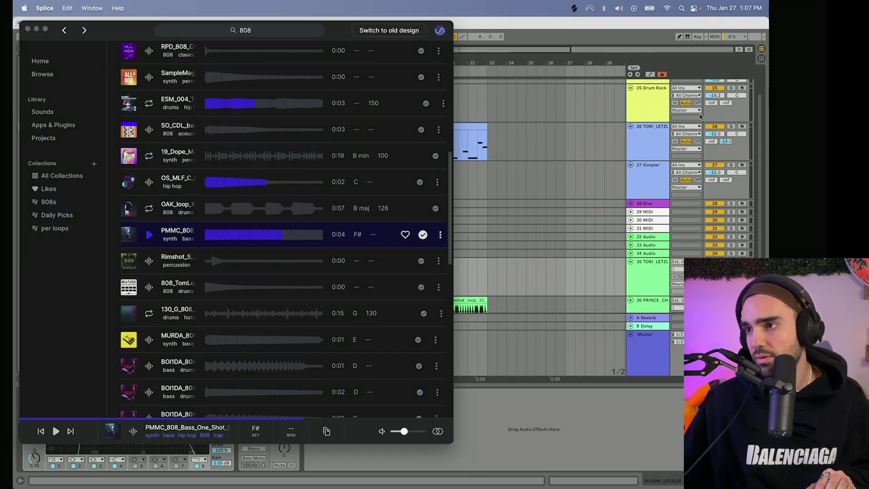
Show the empty Simpler on track 27 and return to Splice's 808 results
left_click(700, 117)
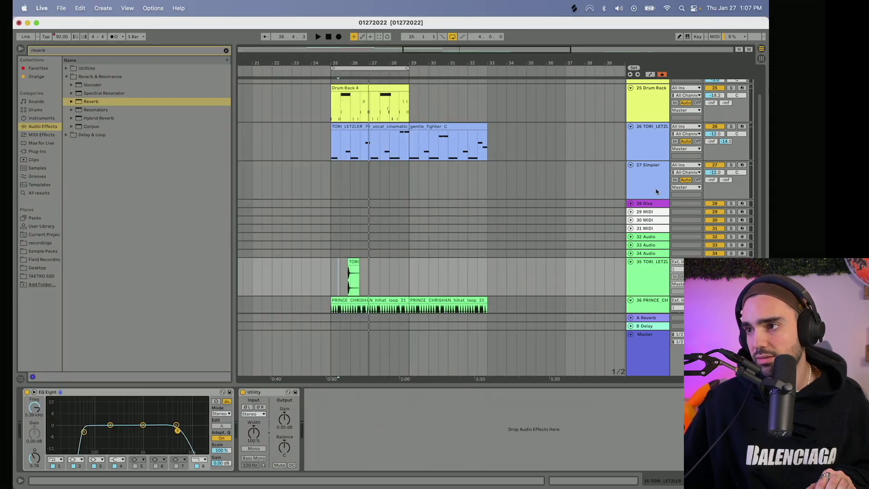
left_click(648, 164)
key("super+Tab")
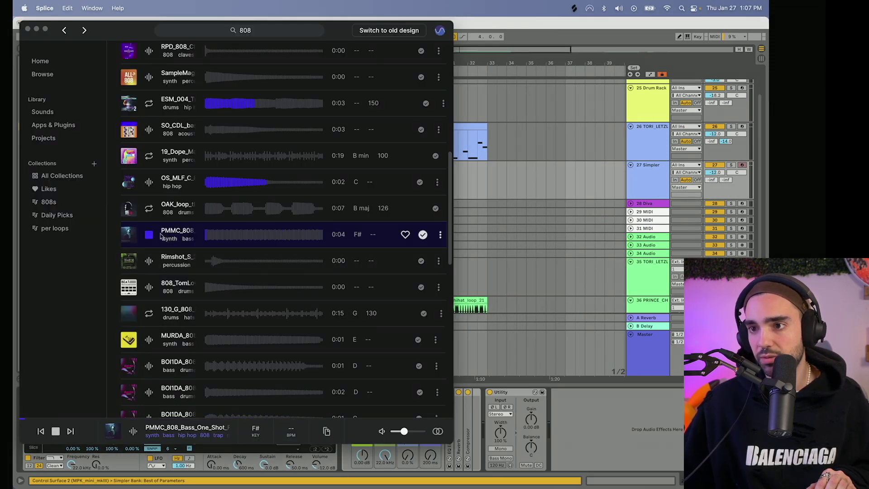
Drop the PMMC_808_Bass_One_Shot_F# sample from Splice into track 27's Simpler
left_click_drag(423, 239, 223, 449)
left_click(222, 450)
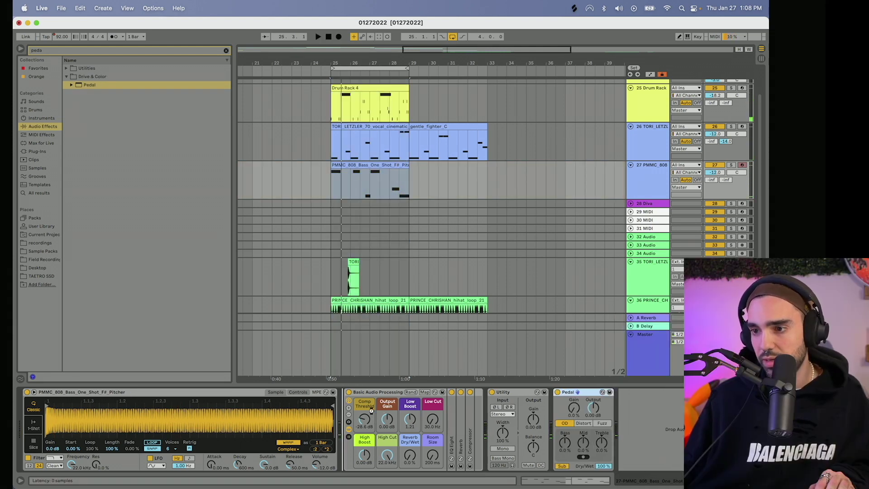
Place Pedal right after the 808 sampler and delete the extra vocal chop near bar 29
left_click_drag(371, 410, 367, 398)
key("space")
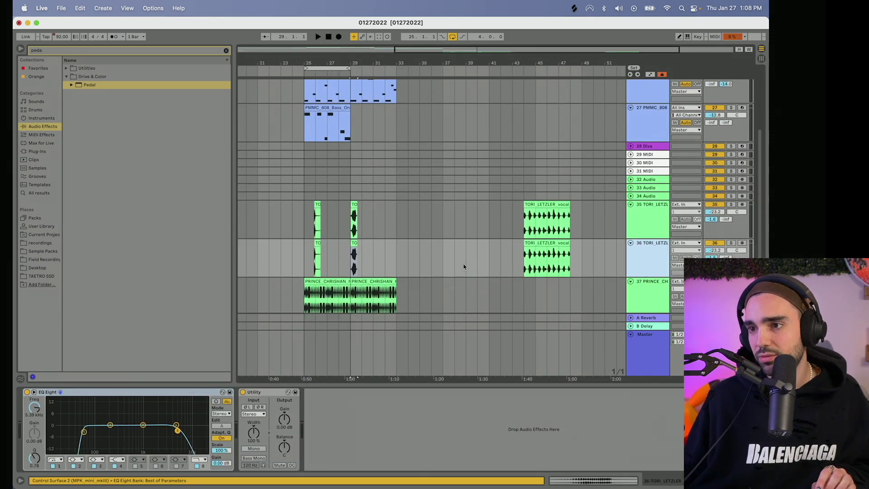
scroll(461, 265, "down", 1)
left_click_drag(337, 243, 308, 247)
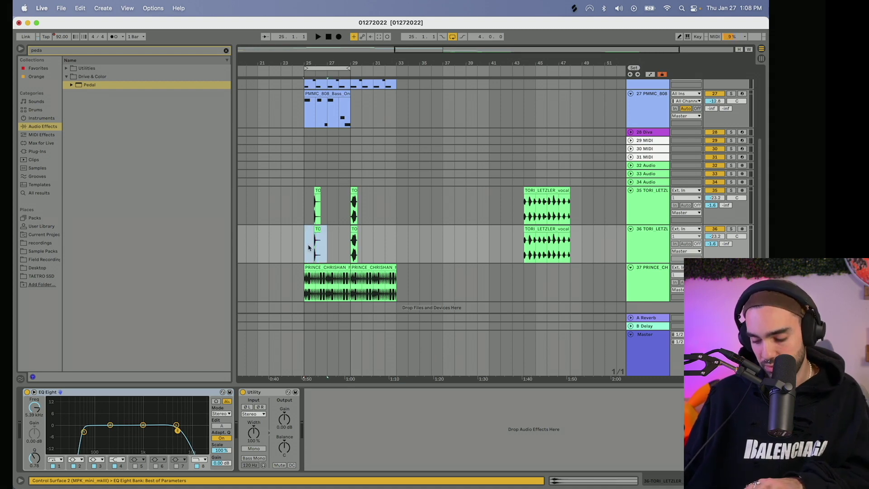
left_click_drag(373, 206, 338, 206)
key("Delete")
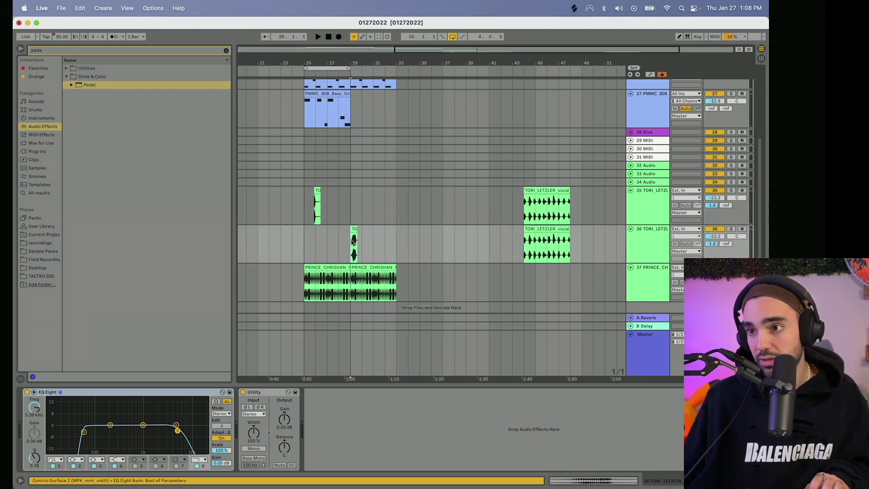
key("space")
Move the TORI stutter clip half a bar earlier and zoom out on the arrangement
scroll(362, 116, "up", 5)
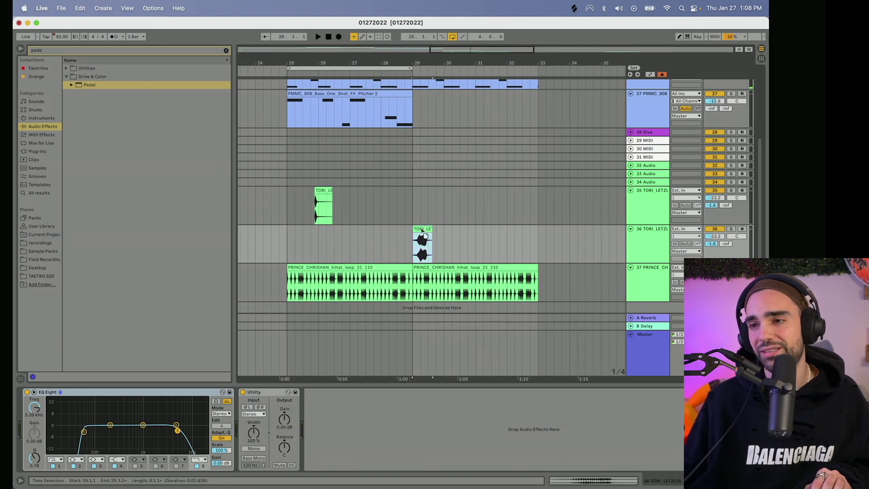
left_click_drag(423, 244, 407, 244)
left_click(391, 247)
scroll(385, 247, "up", 3)
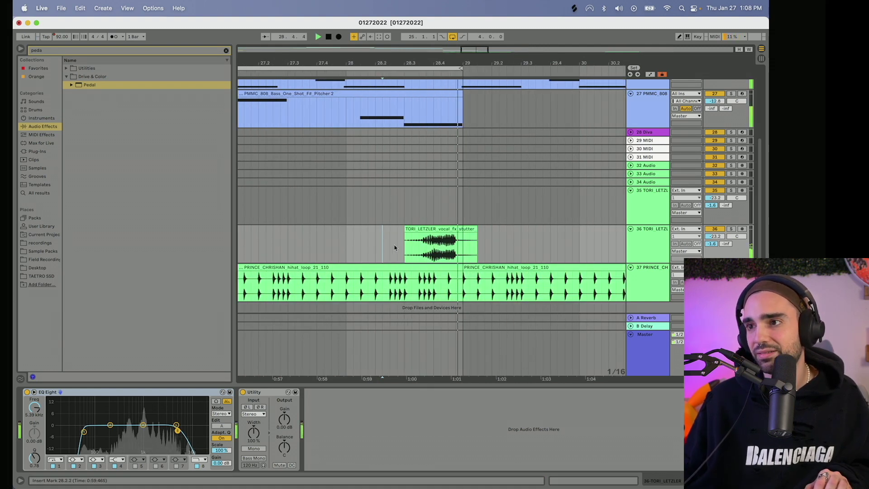
left_click(466, 228)
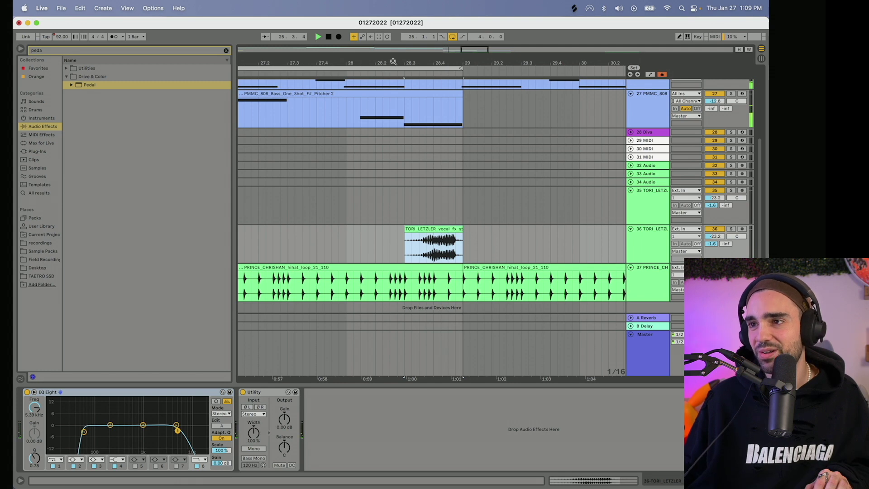
key("minus")
key("minus")
key("minus")
key("minus")
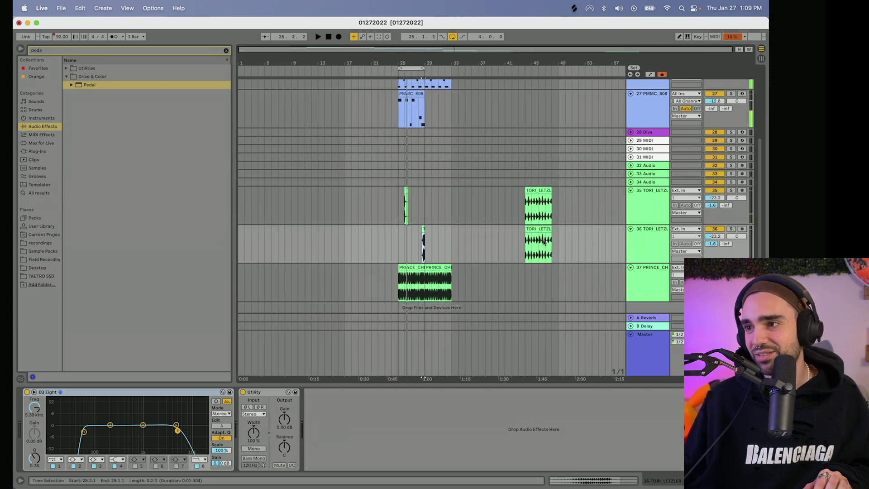
Duplicate the Drum Rack track with Cmd+D
scroll(539, 235, "up", 5)
left_click(660, 153)
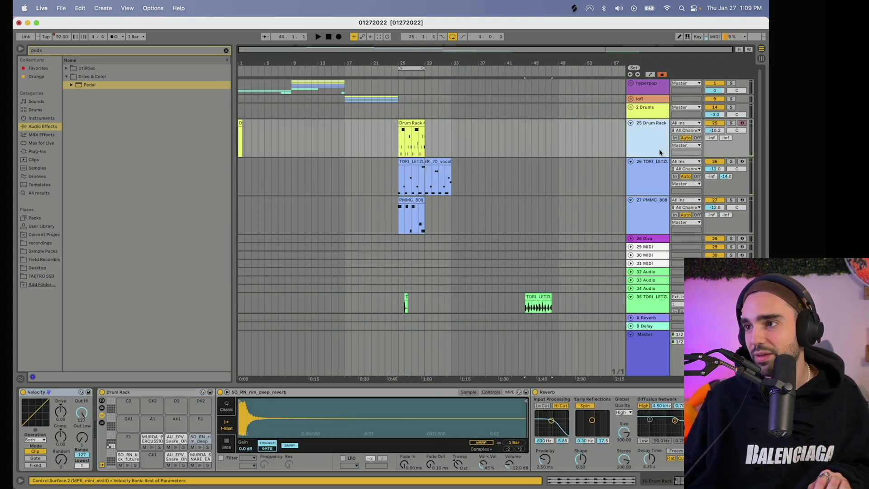
key("super+d")
scroll(479, 161, "down", 3)
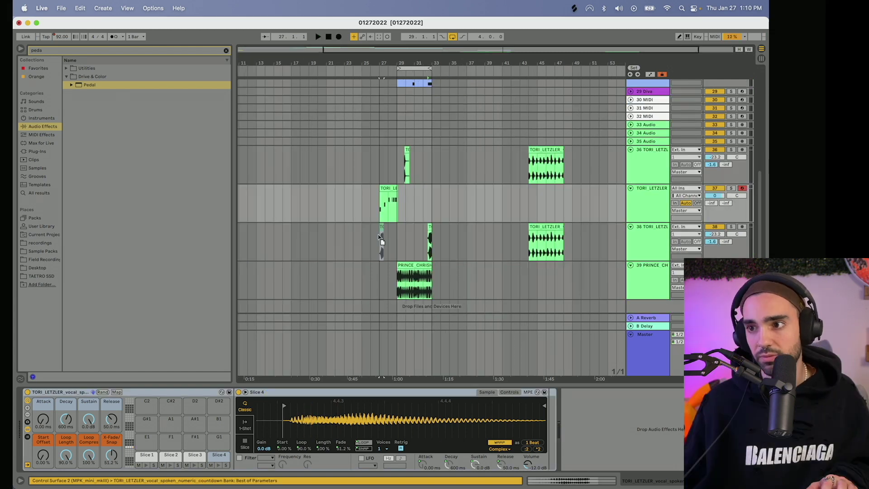
Select TORI vocal track 38, start the loop at bar 27, and zoom to bars 25–43
left_click(392, 234)
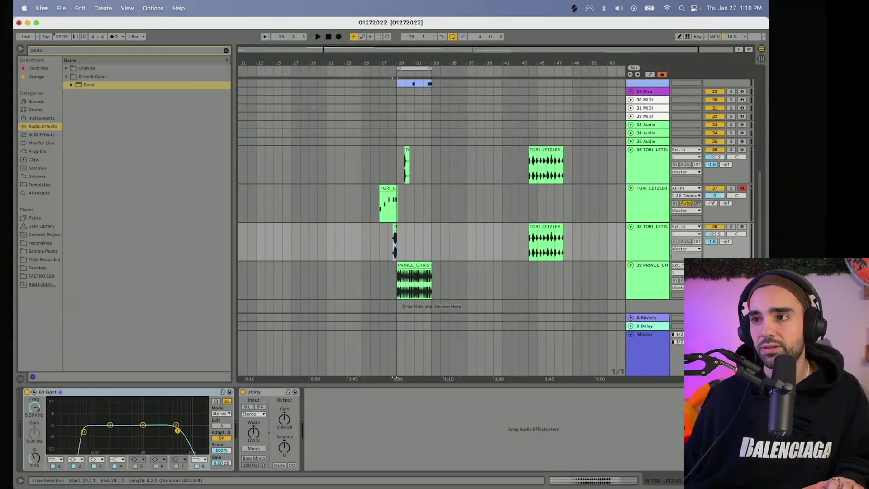
left_click(400, 54)
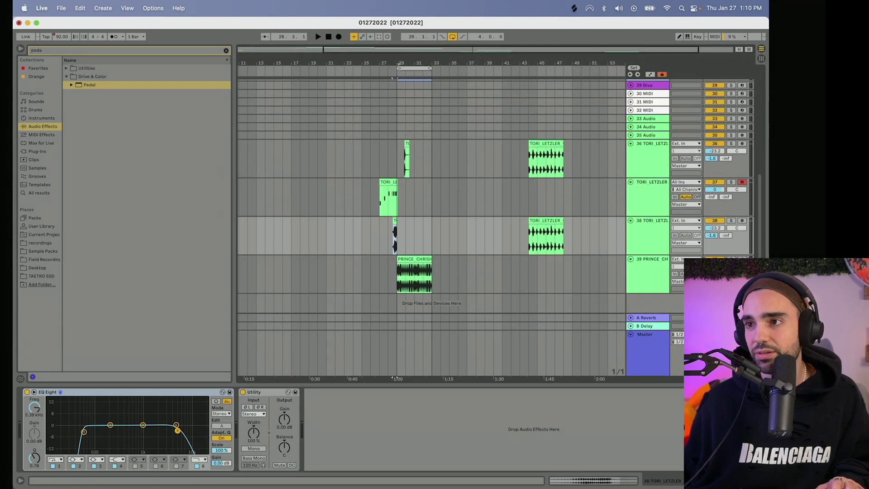
left_click_drag(398, 67, 378, 76)
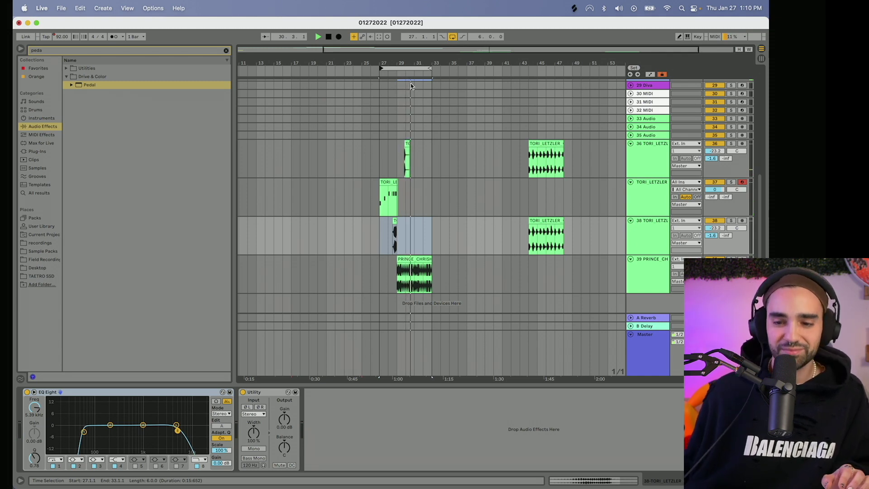
left_click_drag(414, 60, 323, 68)
scroll(326, 90, "up", 5)
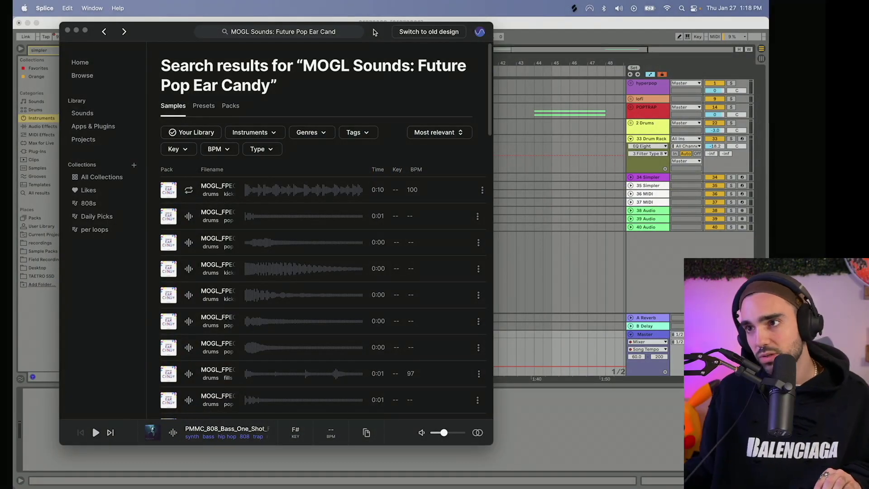
Filter the pack to Loops and play the 123 BPM guitar loop on track 40
left_click(366, 134)
left_click(270, 150)
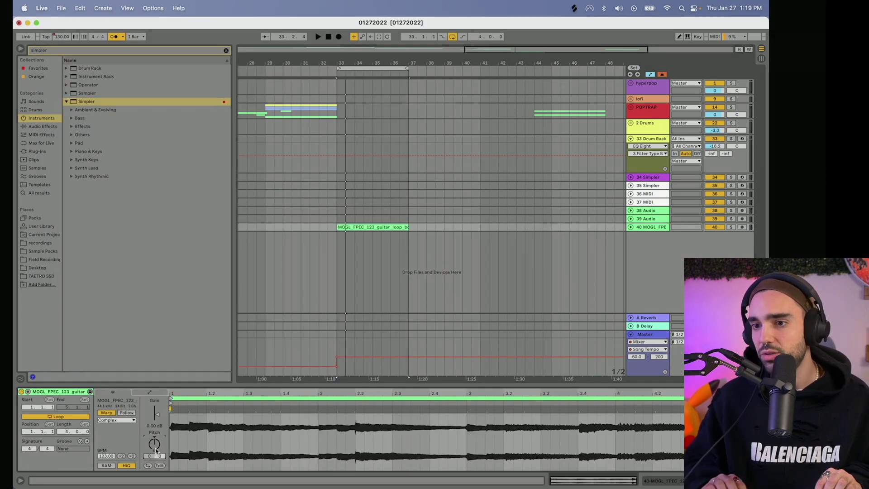
left_click(631, 227)
key("a")
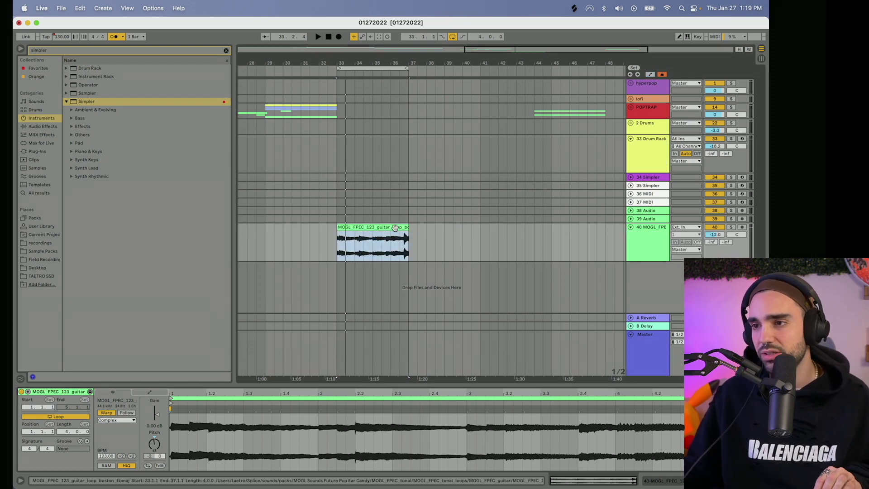
key("space")
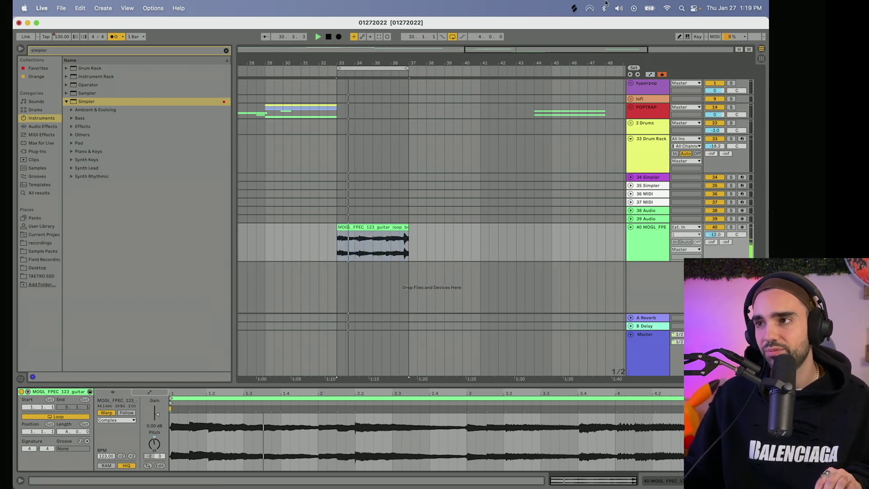
left_click(574, 8)
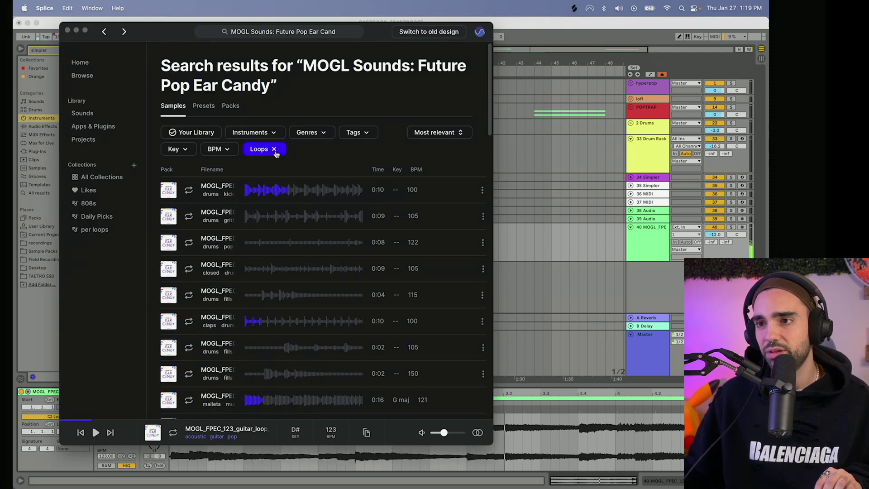
Filter the Future Pop Ear Candy results to One-Shots
left_click(273, 153)
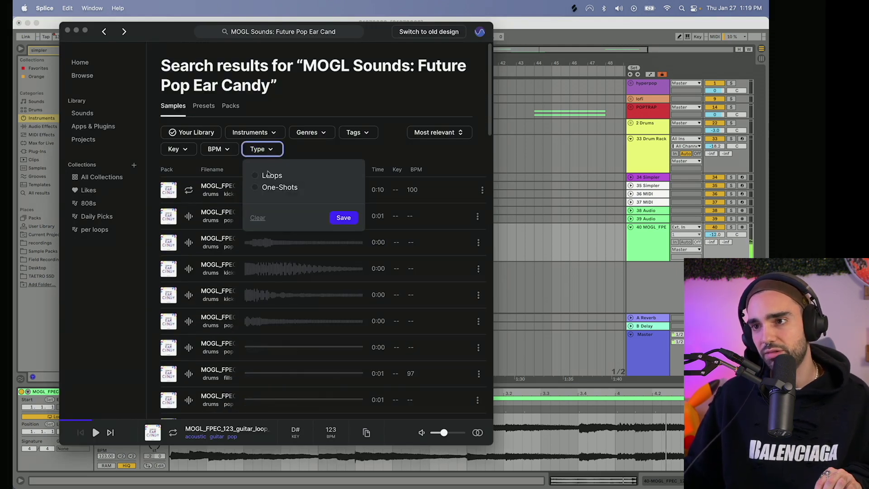
left_click(271, 188)
left_click(342, 217)
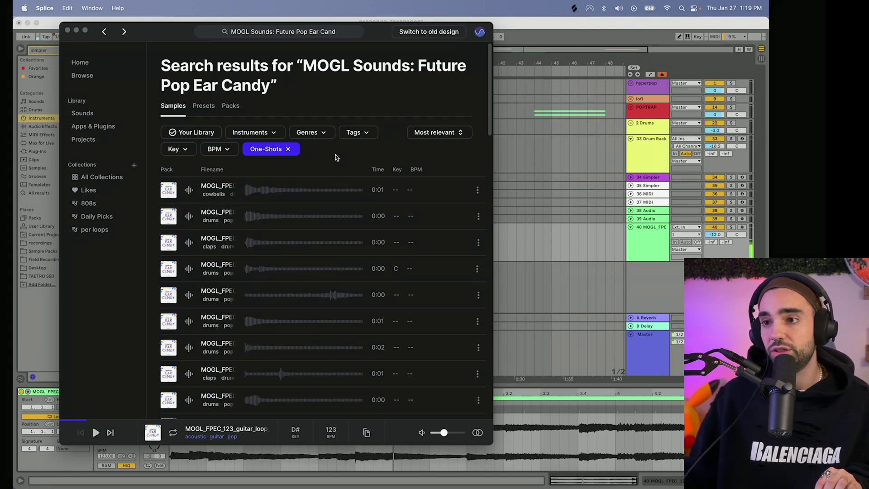
Audition cowbell, rimshot, clap and snare one-shots; drop the 150 BPM hi-hat loop on track 39
left_click(188, 192)
left_click(187, 217)
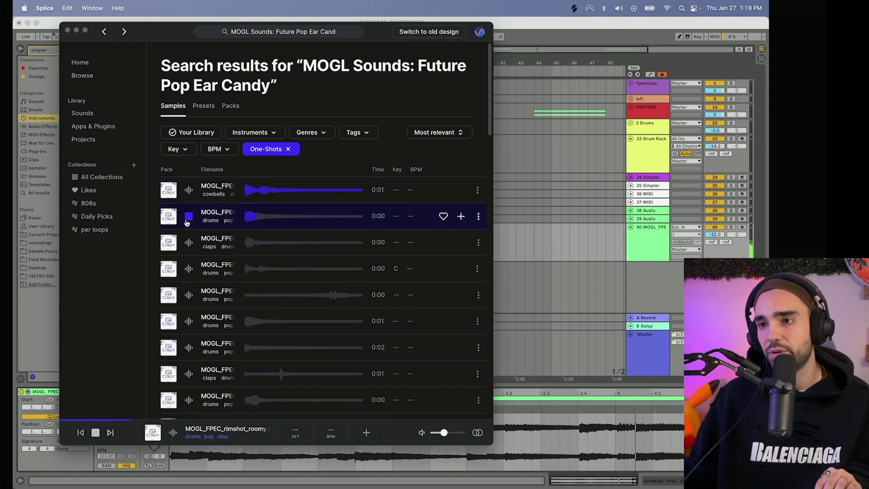
left_click(185, 245)
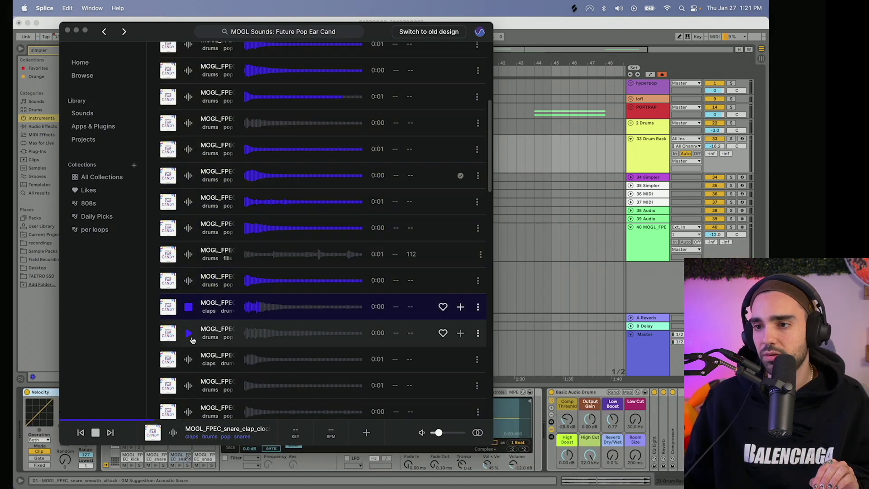
left_click(189, 335)
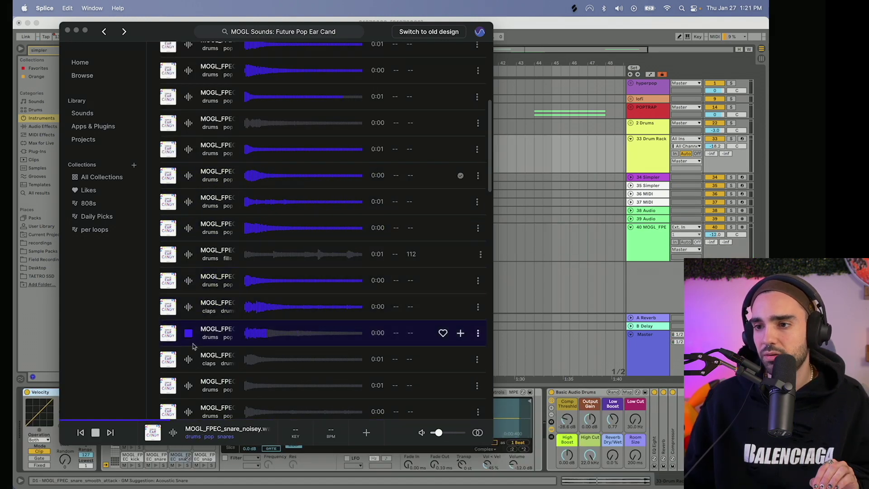
left_click(189, 312)
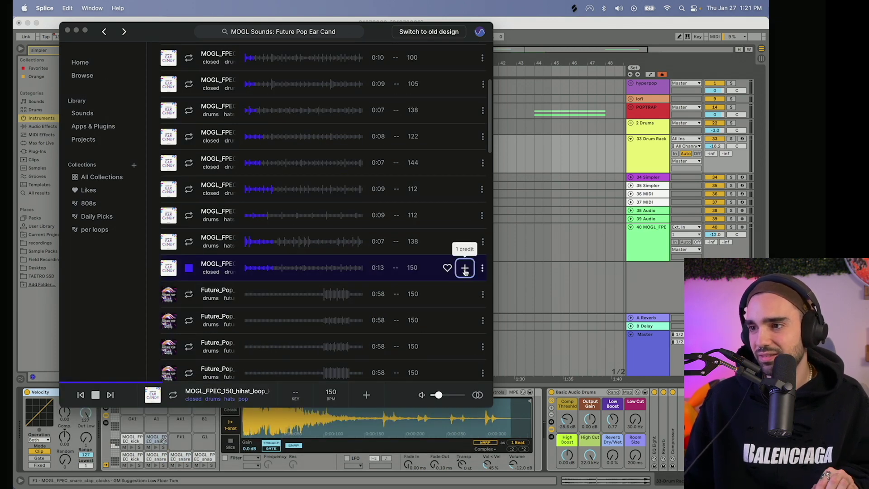
left_click_drag(464, 270, 408, 233)
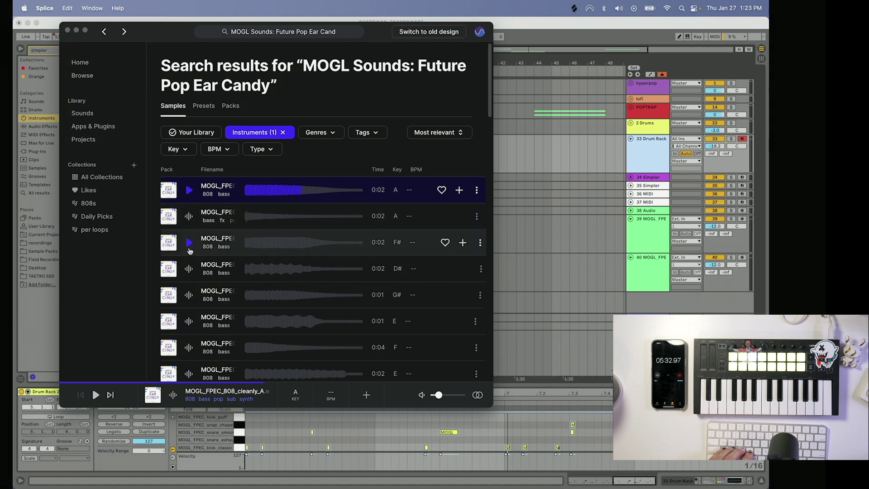
Choose the woof 808 and transpose it in Simpler until the tuner reads C
left_click(190, 243)
left_click(189, 295)
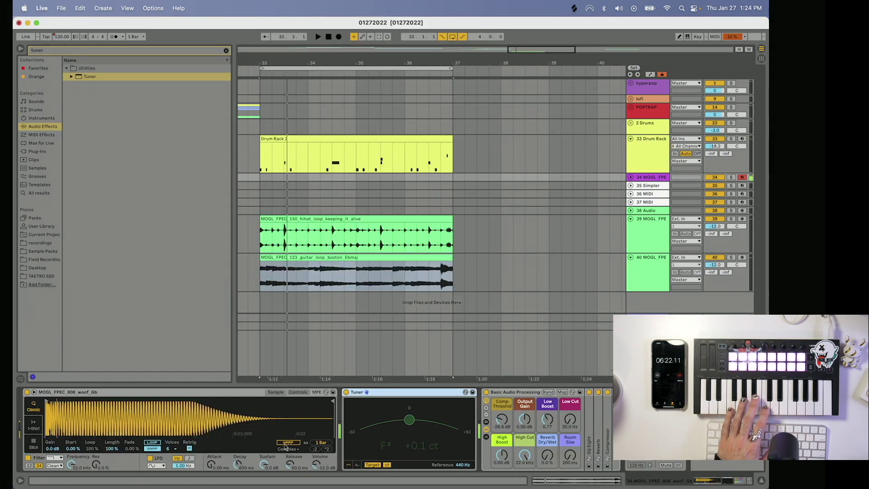
left_click(297, 393)
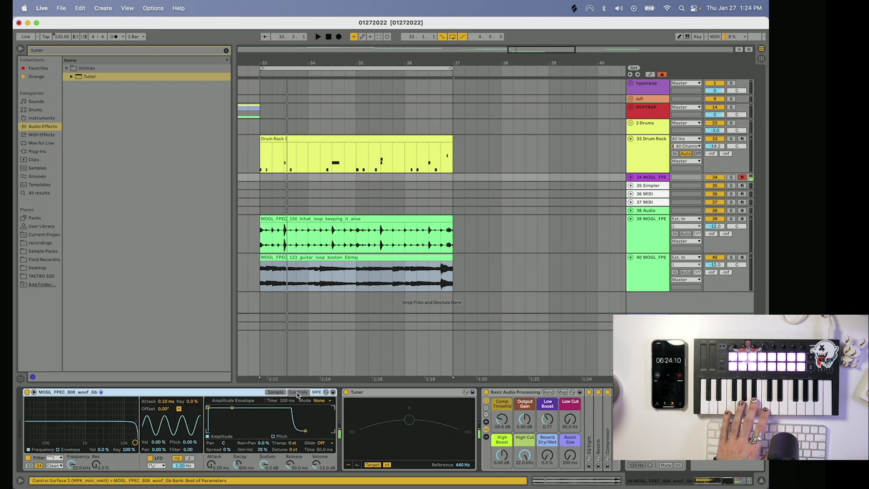
left_click_drag(291, 447, 291, 439)
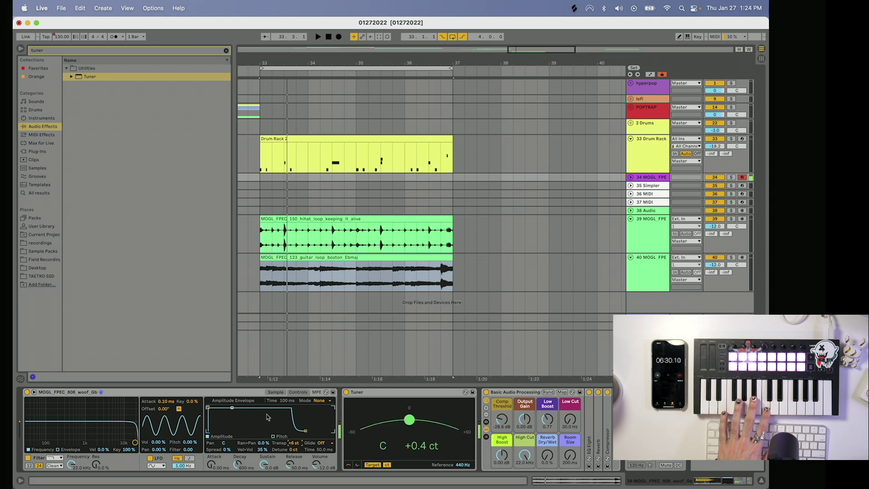
left_click(280, 392)
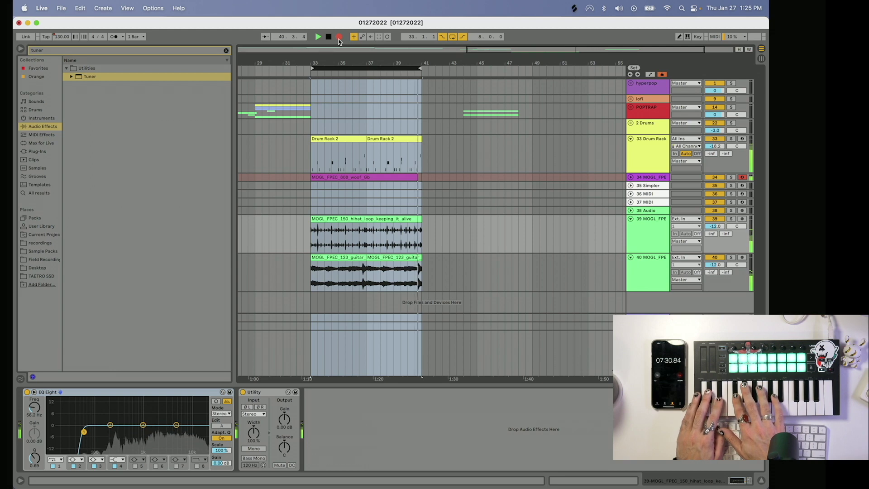
Filter to guitar one-shots and raise the nylon guitar's Send B to -15.6 dB
left_click(239, 214)
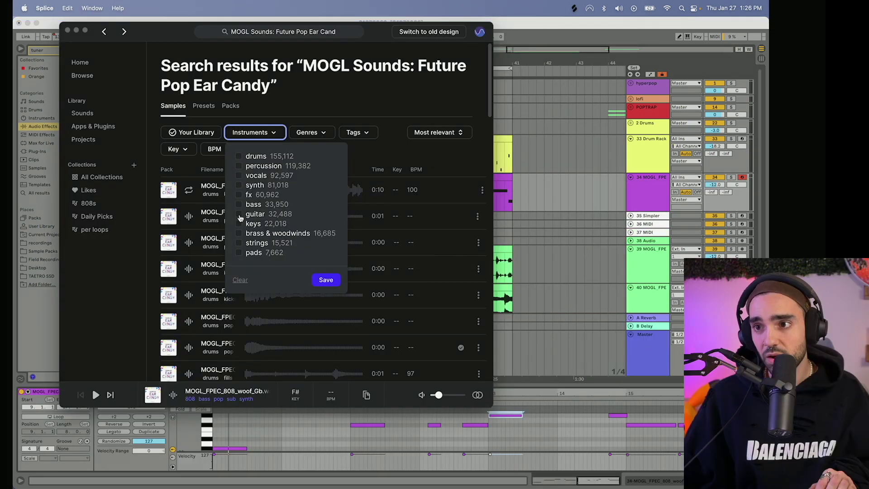
left_click(326, 280)
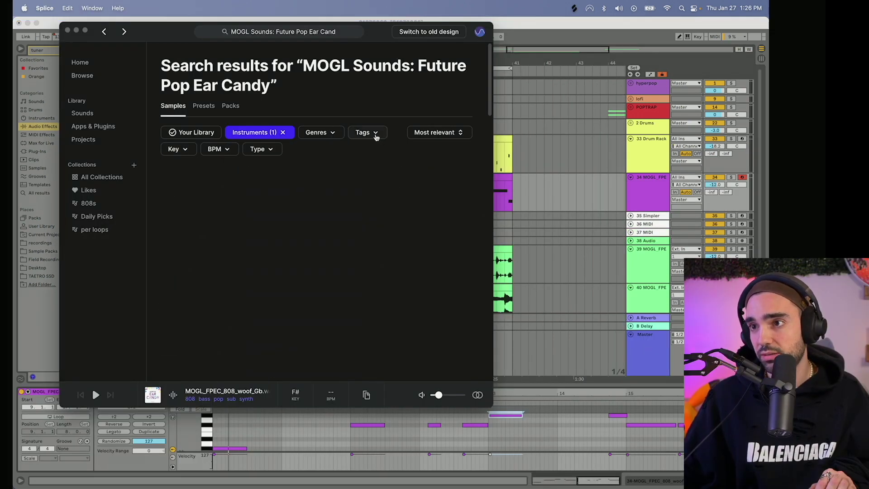
left_click(374, 134)
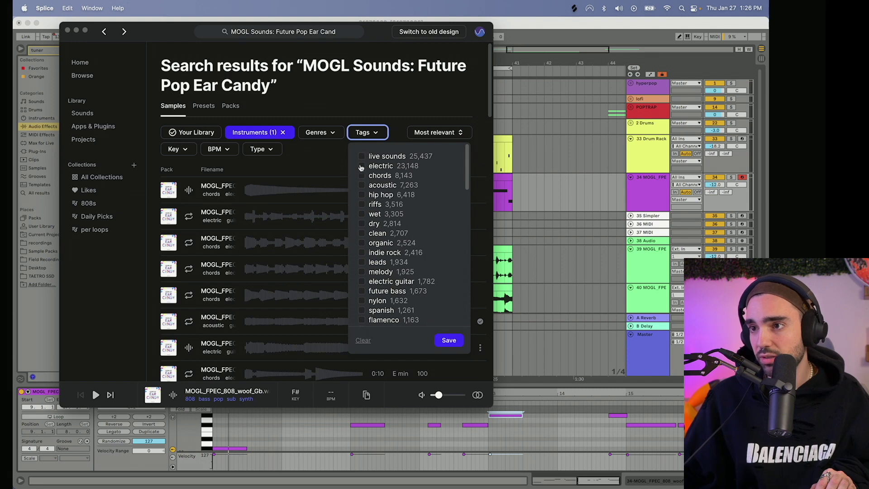
left_click(190, 217)
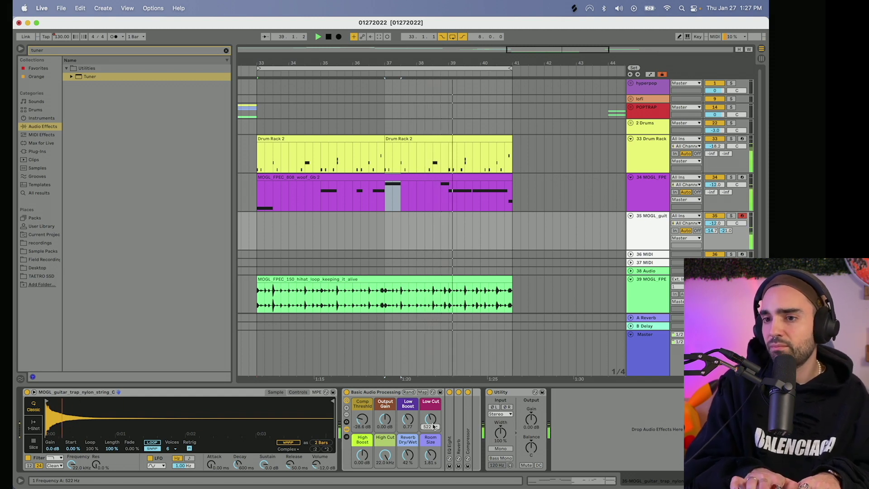
left_click_drag(726, 231, 726, 221)
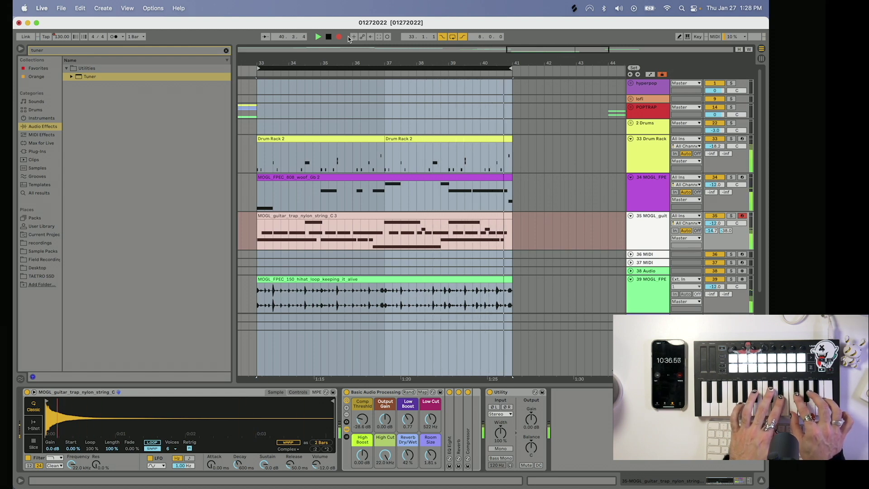
key("space")
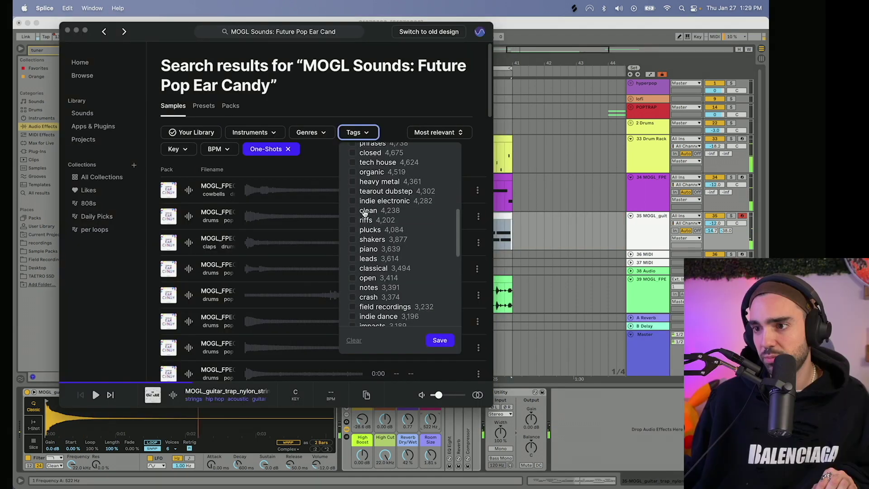
Filter Splice by the foley tag and preview MOGL_FPEC_vocal_chop_04
scroll(365, 212, "down", 1)
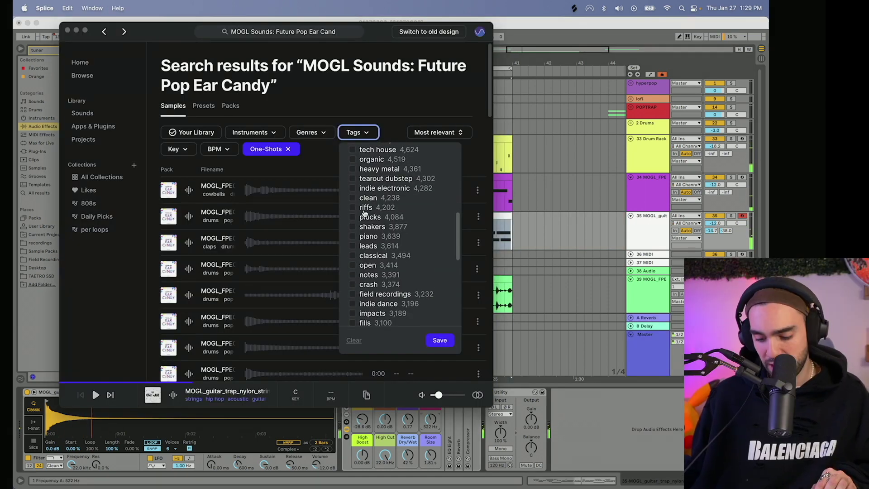
scroll(365, 213, "up", 5)
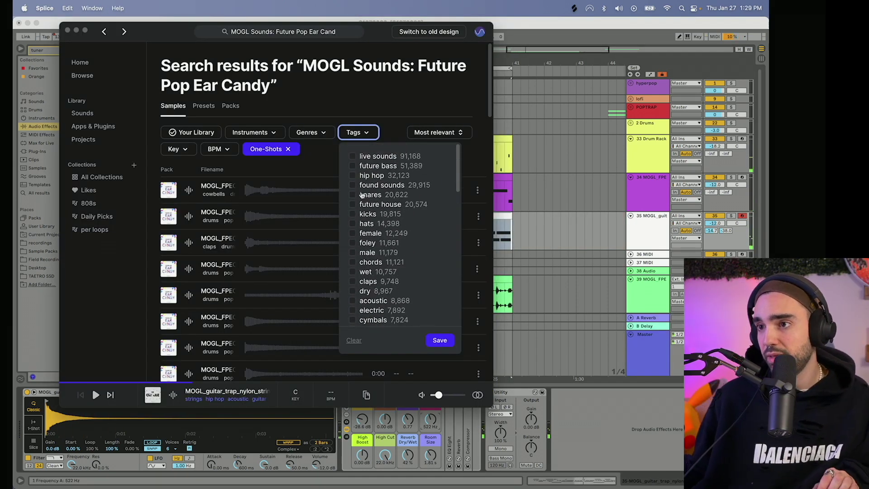
left_click(352, 245)
left_click(439, 339)
left_click(188, 190)
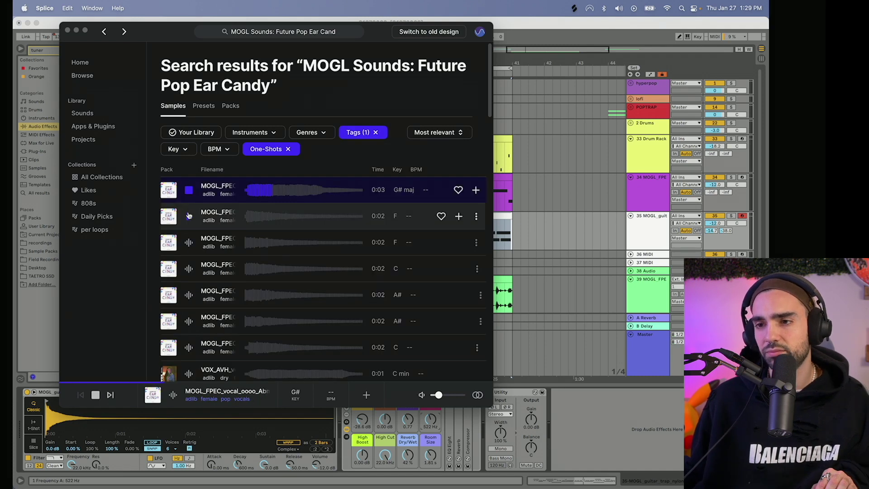
left_click(188, 216)
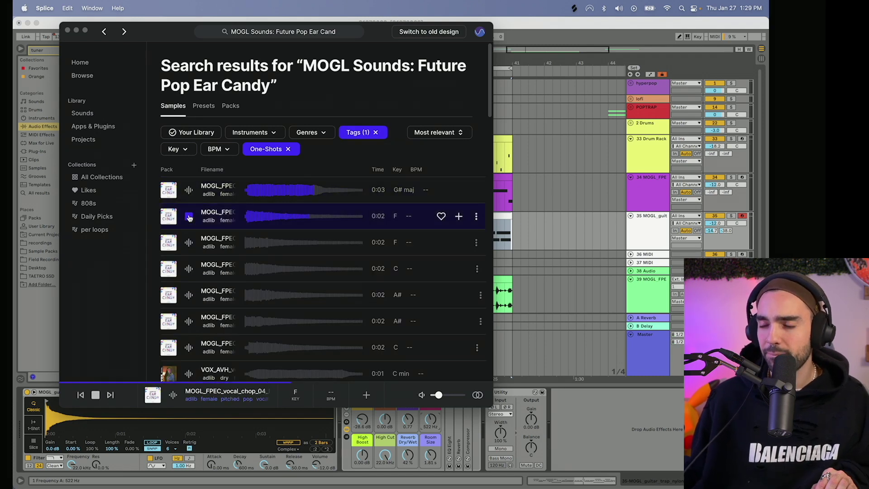
Duplicate the nylon guitar track and delete the copied clip on track 36
left_click(645, 226)
key("super+d")
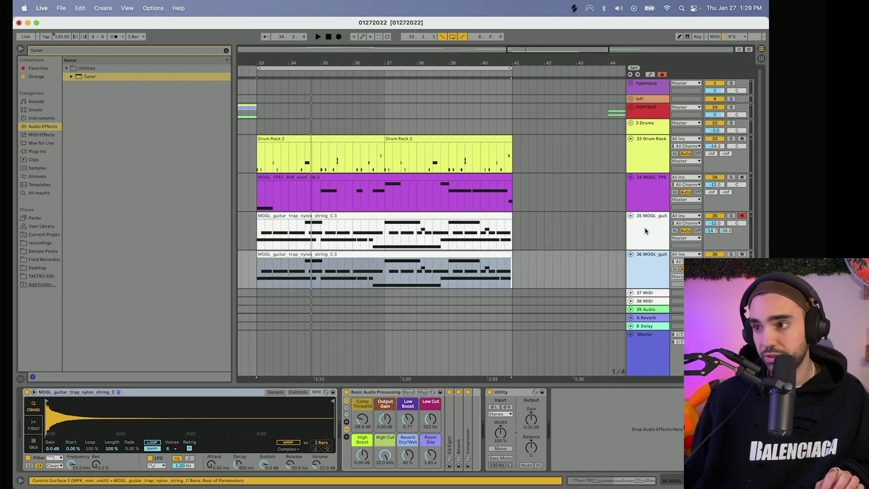
left_click(452, 260)
key("Delete")
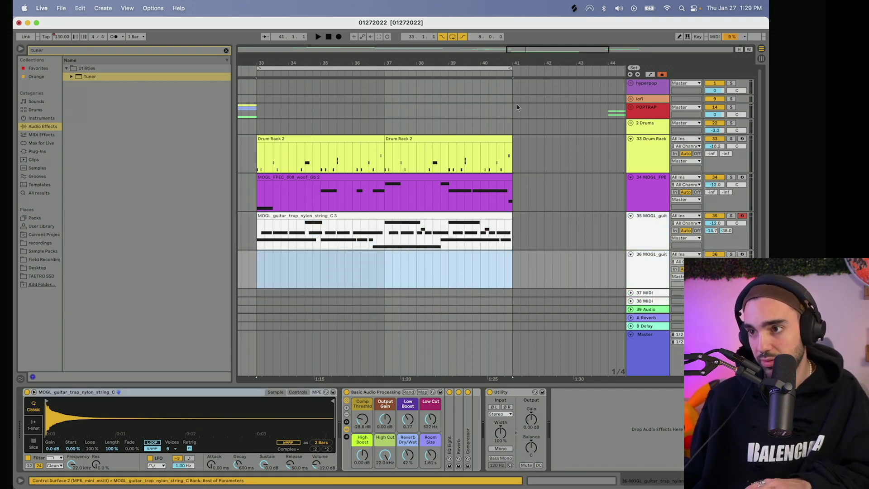
Load the vocal chop into track 36's Simpler and record a chop pattern
left_click(573, 5)
left_click_drag(291, 215, 359, 266)
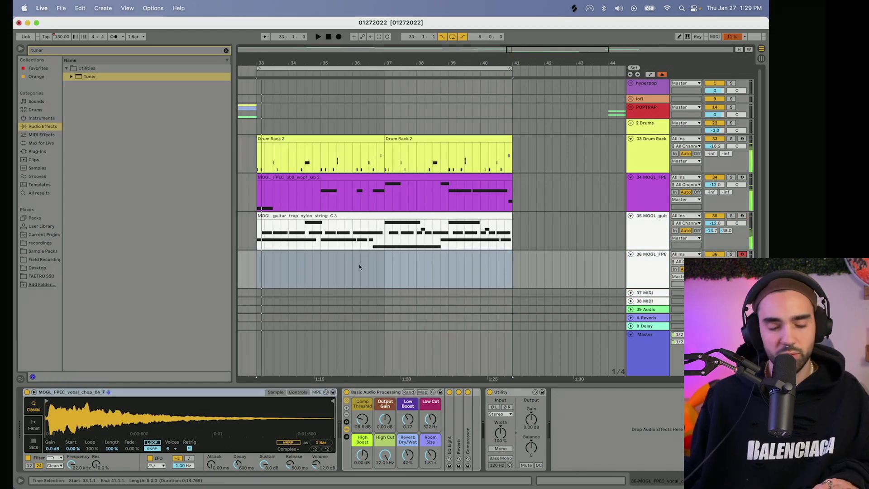
left_click(255, 271)
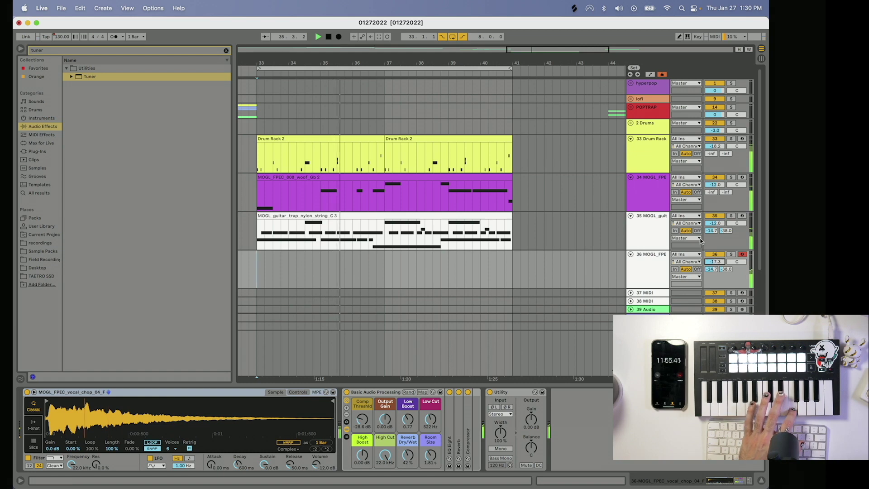
left_click(340, 37)
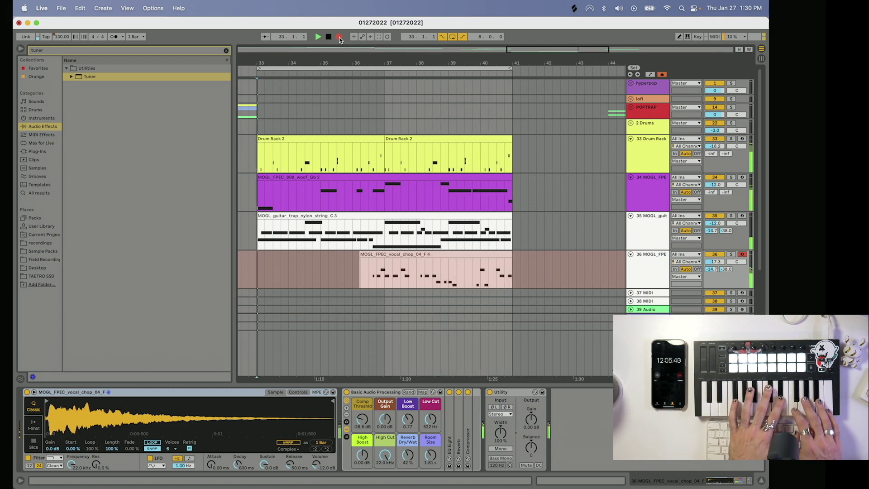
key("space")
left_click(364, 113, "shift")
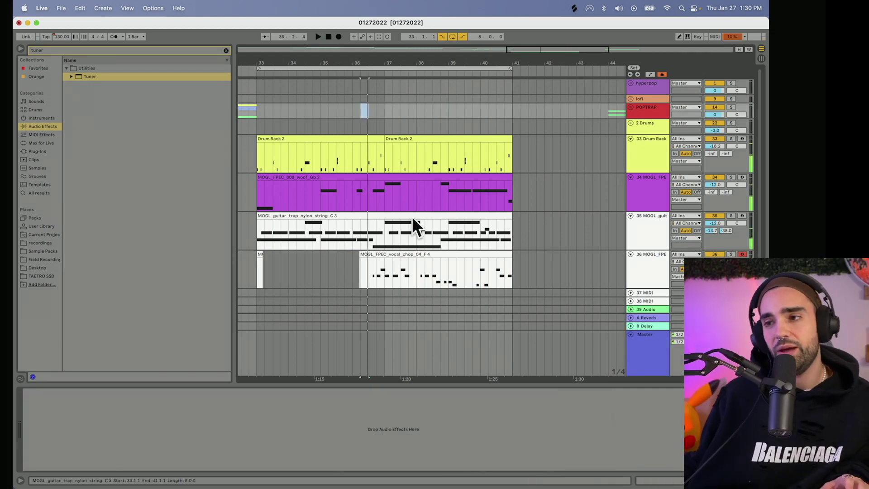
Select the vocal chop clip, then every clip in the bars 33–41 loop
left_click(369, 261)
left_click(316, 67)
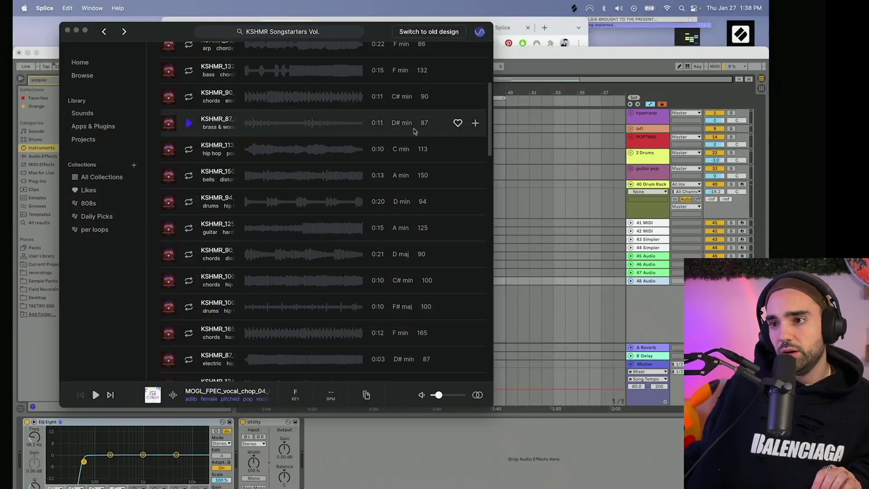
Audition KSHMR Songstarters loops, from trust issues through the KSHMR_100 A# major loop
left_click(183, 230)
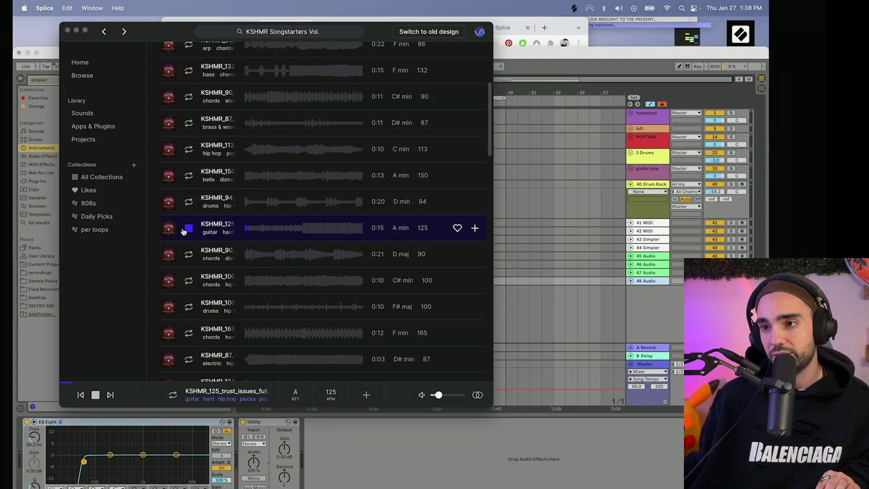
left_click(189, 254)
left_click(194, 283)
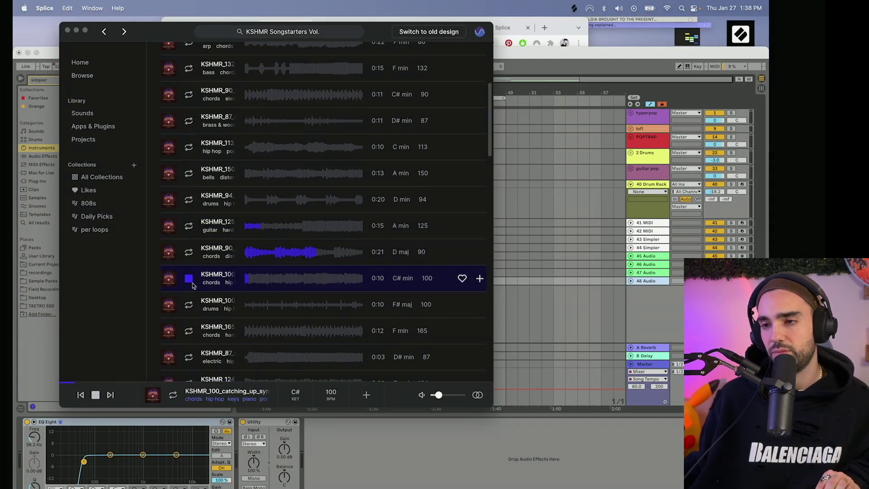
scroll(190, 299, "down", 2)
left_click(186, 315)
scroll(185, 317, "down", 2)
left_click(187, 315)
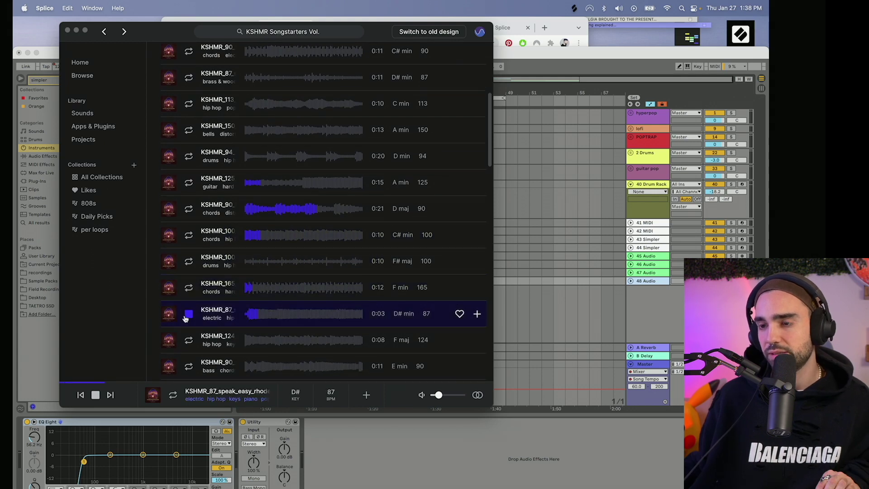
left_click(180, 342)
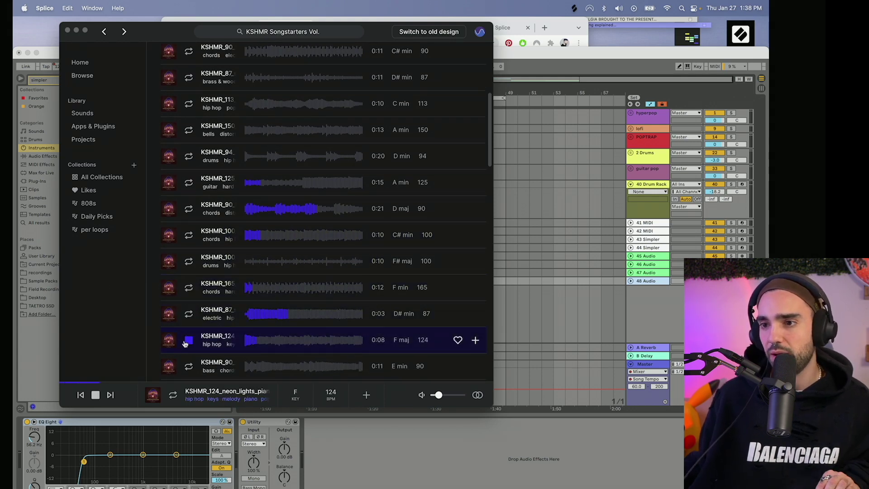
left_click(188, 281)
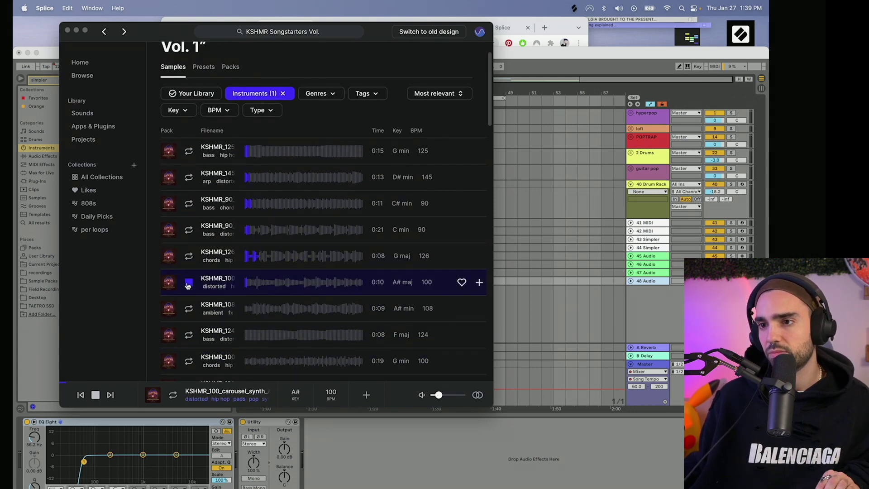
scroll(190, 276, "down", 1)
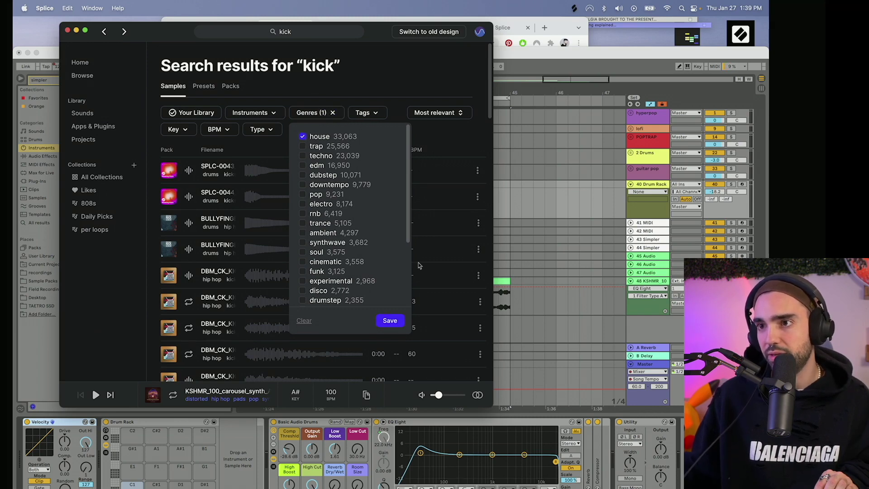
Apply the house genre to kicks and load the SSL billie the kid kick onto pad C1
left_click(390, 321)
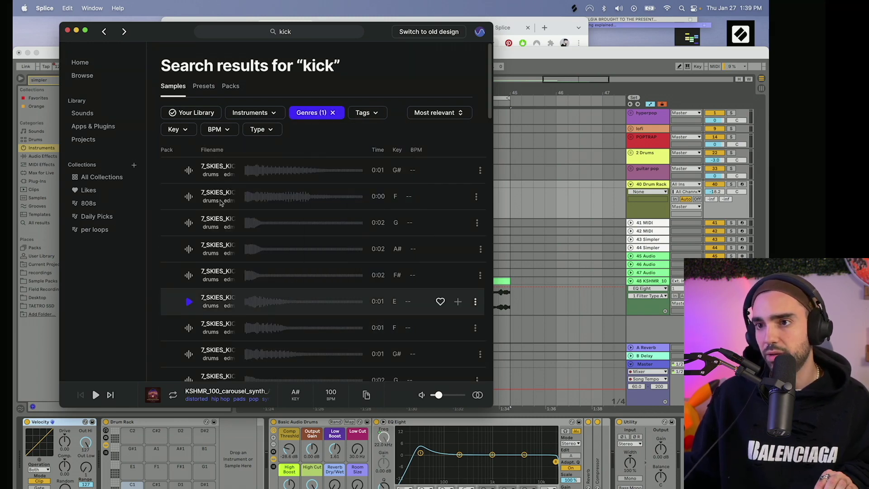
left_click(551, 67)
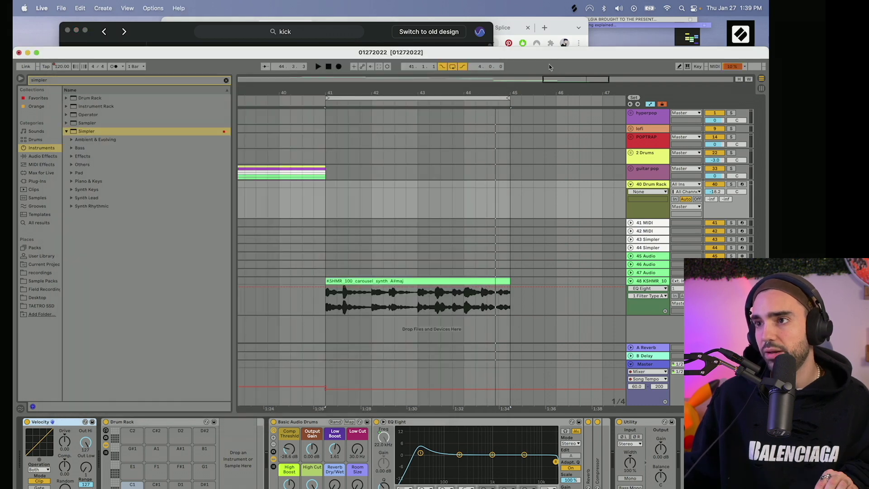
left_click(371, 25)
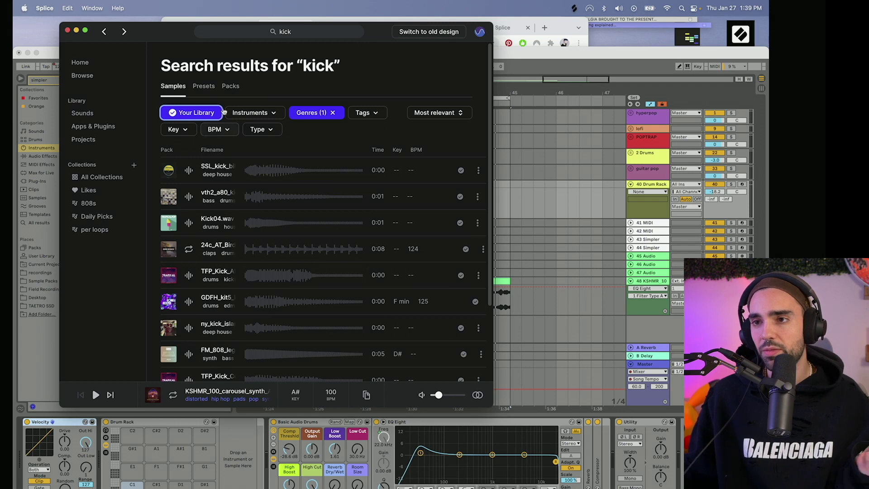
left_click(189, 173)
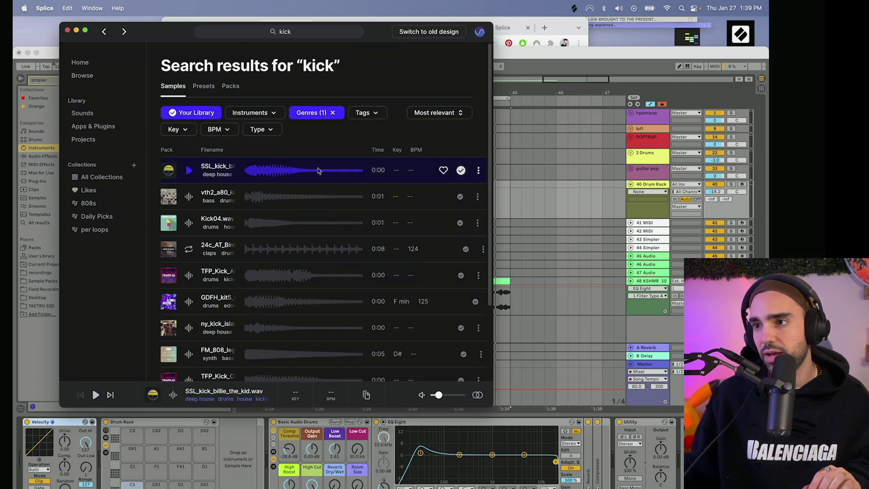
left_click_drag(318, 170, 126, 484)
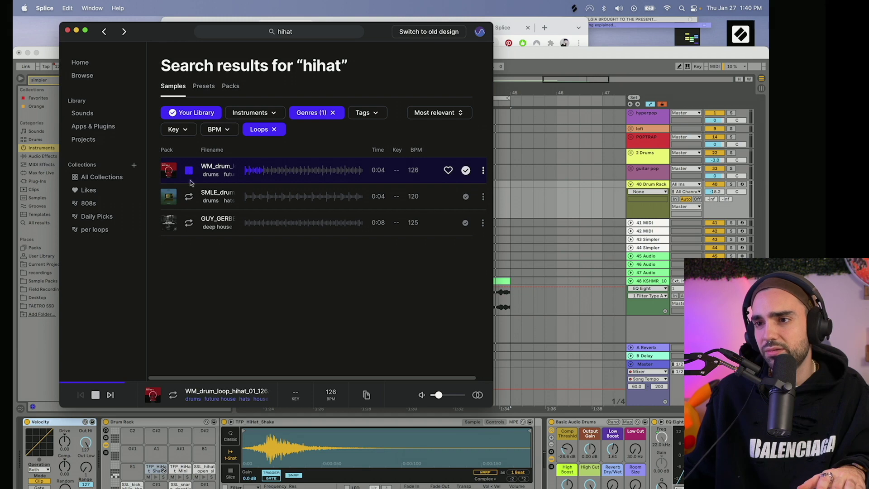
Add the GUY_GERBER hihat loop to track 47 and start recording drums on track 40
left_click(189, 195)
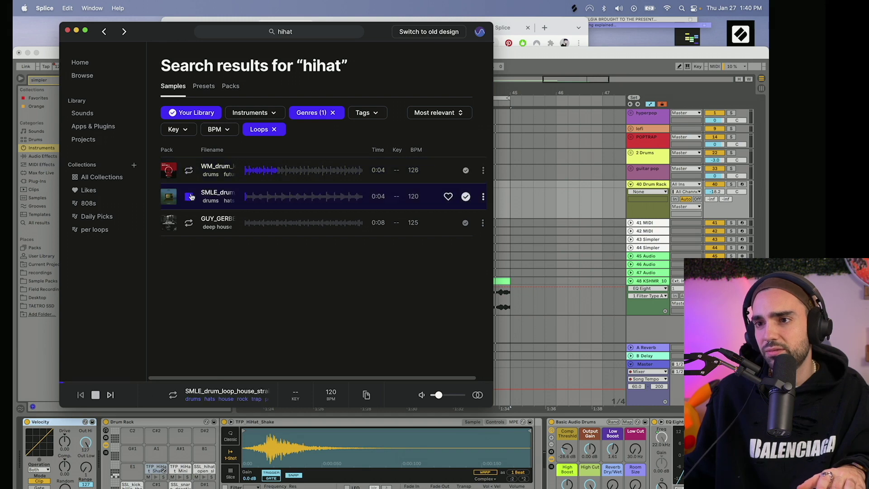
left_click(190, 221)
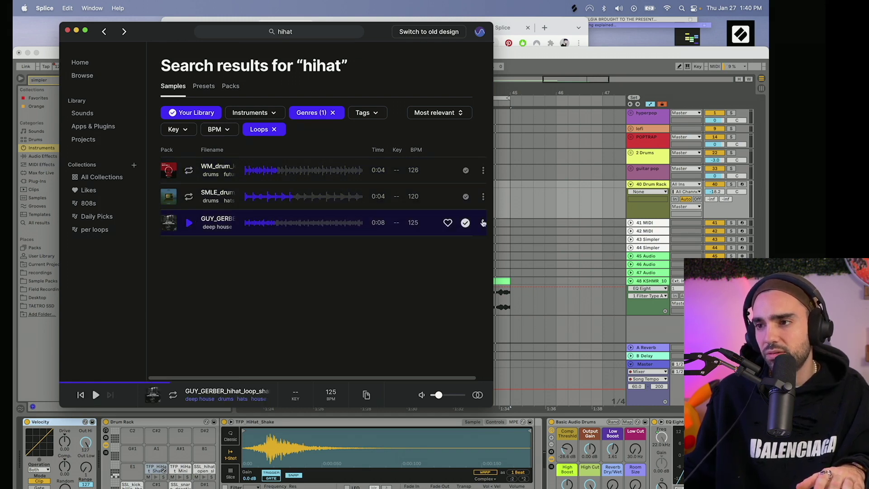
left_click_drag(465, 224, 544, 275)
left_click(340, 37)
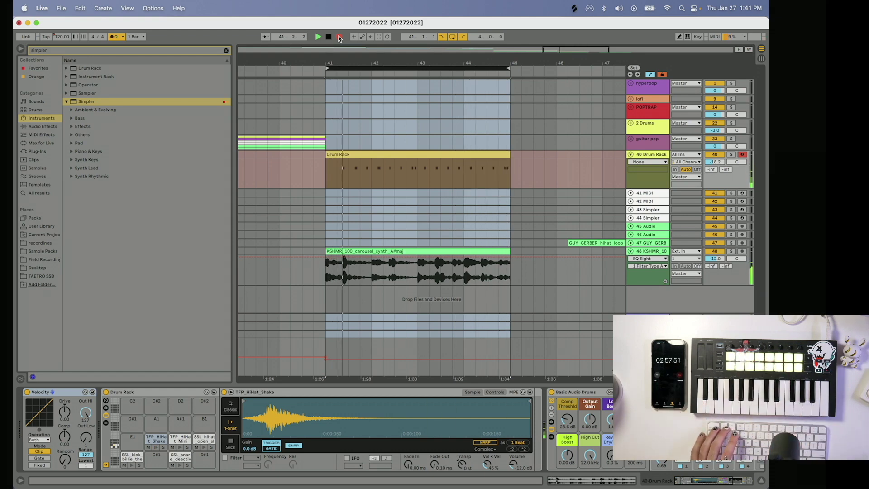
Stop playback, extend the Drum Rack clip start to 40.4.3, and record a new drum take over bars 41–45
key("space")
mouse_move(326, 157)
left_mouse_down()
mouse_move(344, 158)
mouse_move(319, 159)
left_mouse_up()
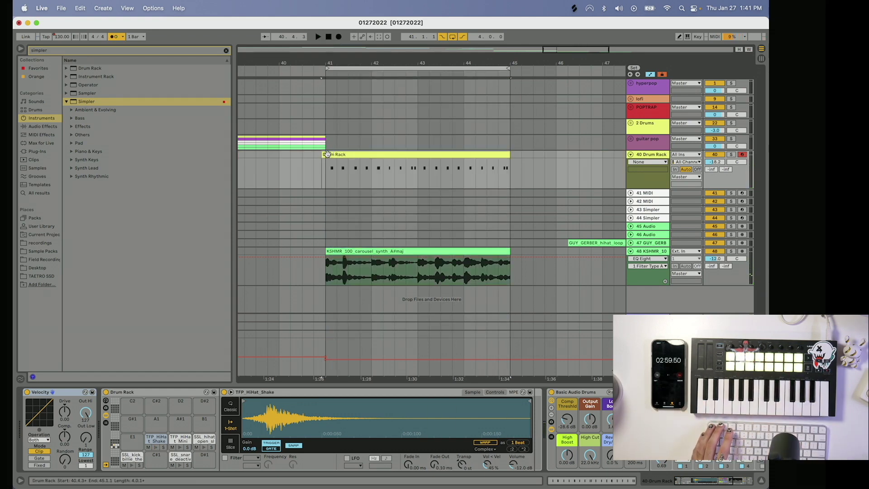
left_click(339, 37)
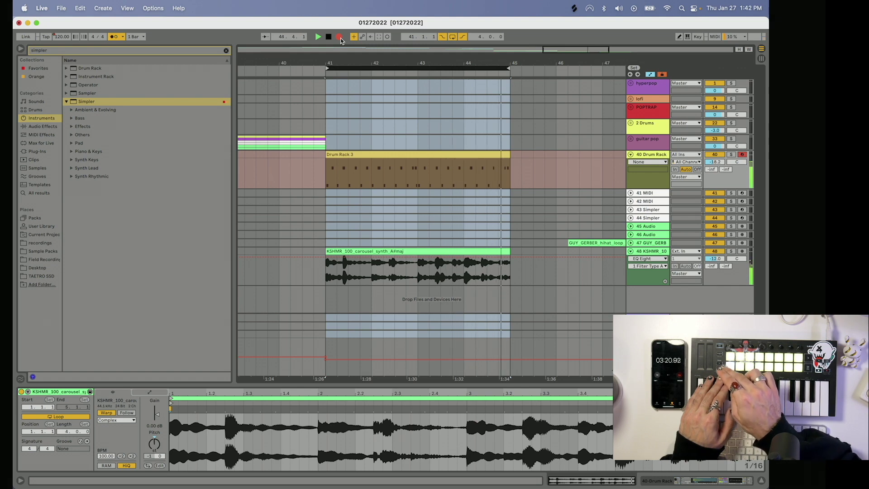
Sidechain the synth's Compressor to 40-Drum Rack and lower its threshold to -23.2 dB while playing
left_click(648, 154)
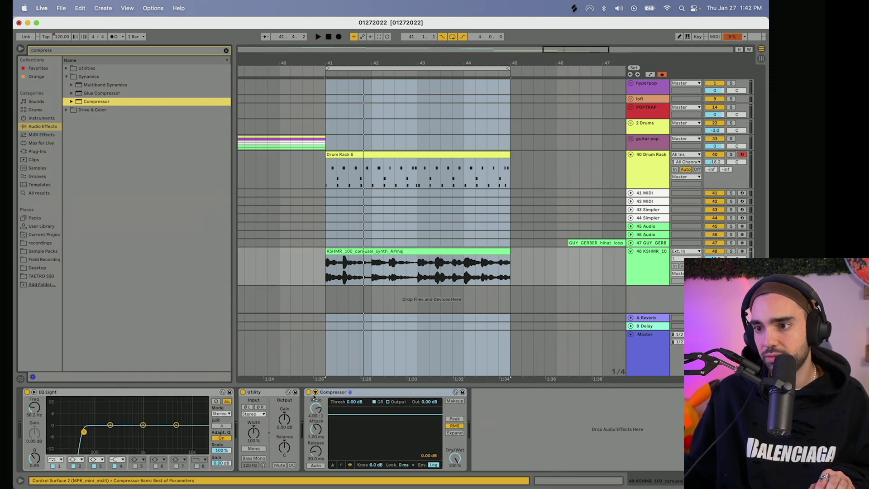
left_click(315, 392)
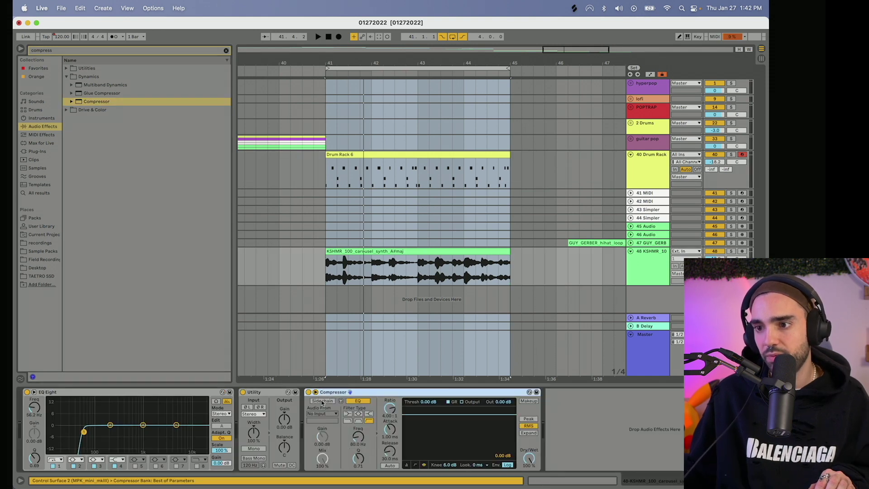
left_click(321, 414)
left_click(316, 327)
key("space")
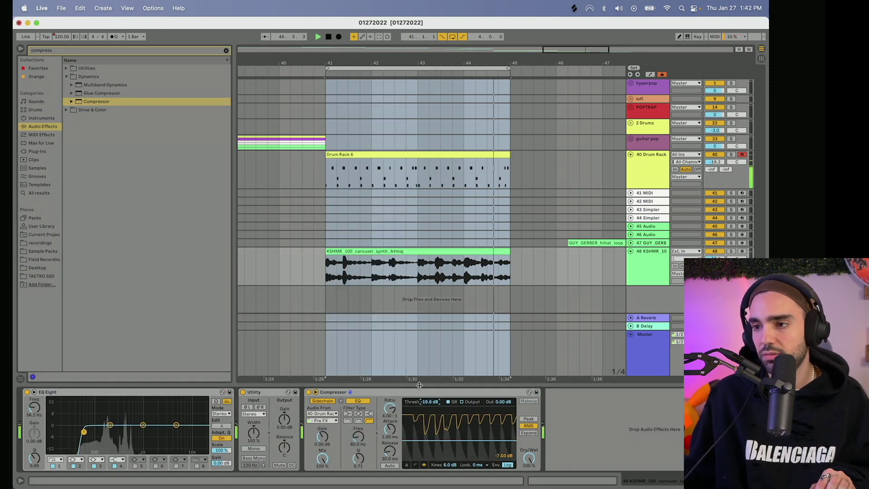
left_click_drag(423, 430, 423, 435)
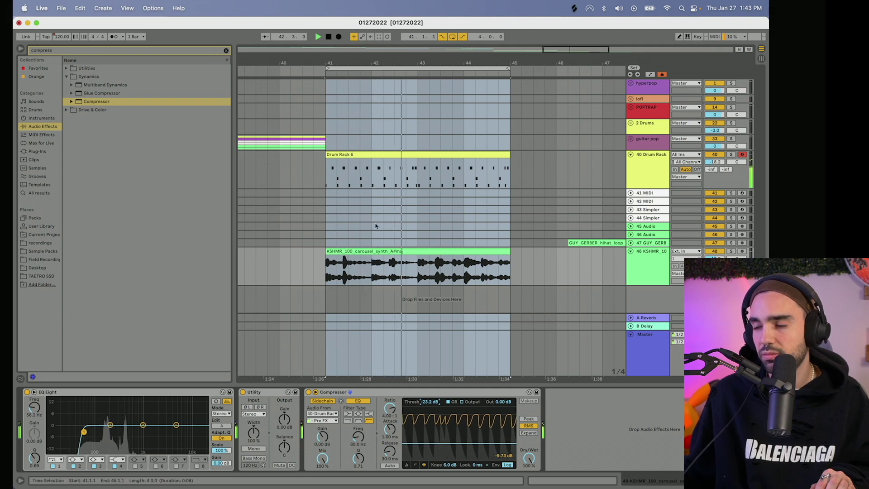
left_click(189, 245)
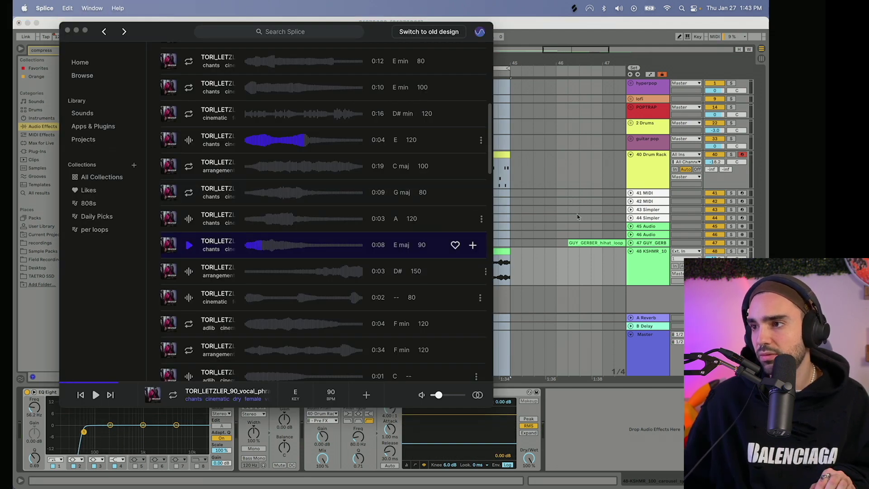
License the 90 BPM melancholy E major vocal phrase in Splice and load it into track 43's Simpler
left_click(651, 208)
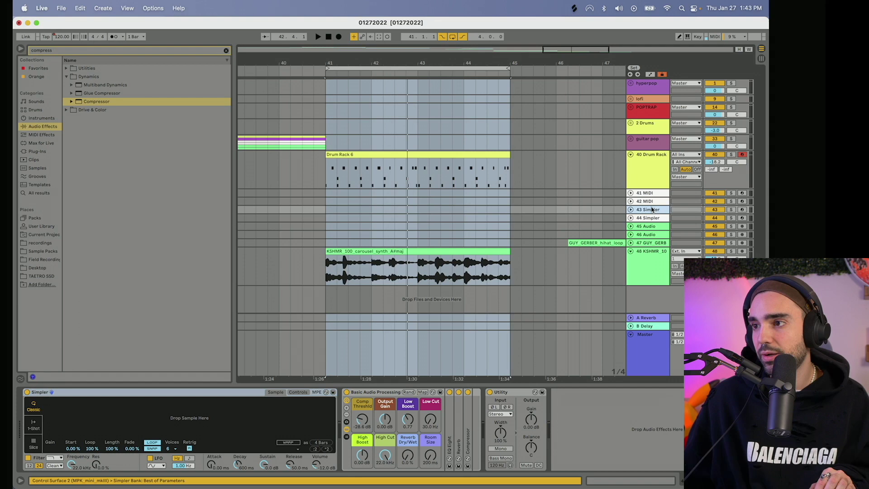
left_click(573, 8)
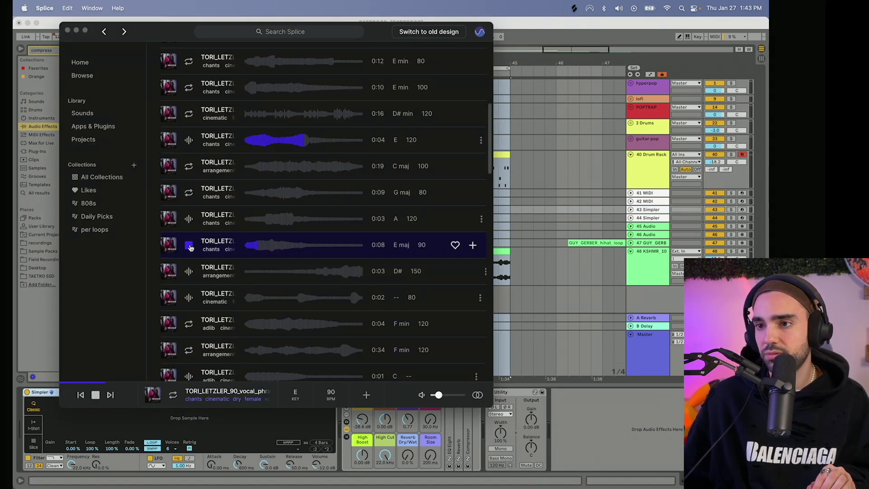
left_click(190, 247)
left_click(473, 245)
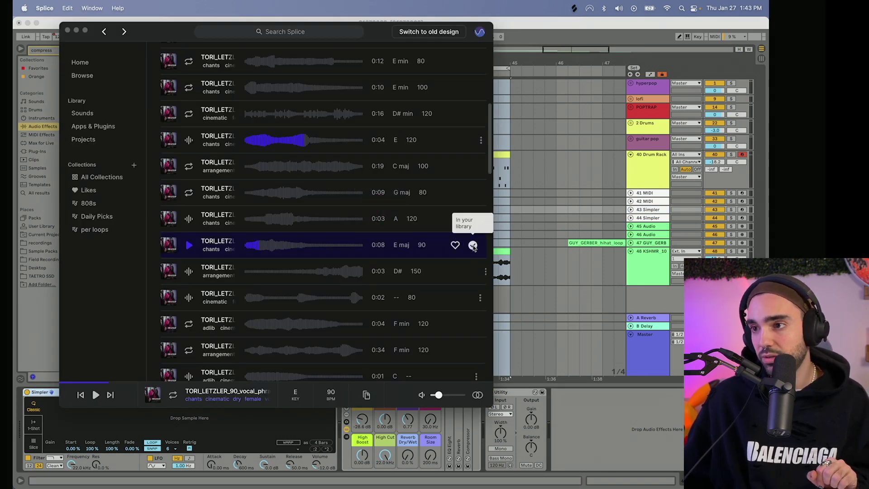
left_click_drag(466, 247, 210, 422)
left_click(209, 421)
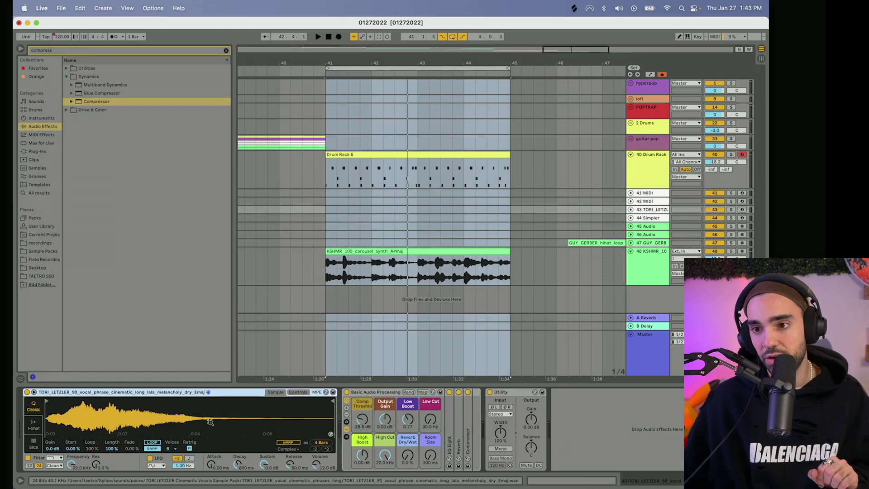
Record a vocal-chop MIDI clip on track 43, then duplicate the track and clear the copied clip
left_click(339, 36)
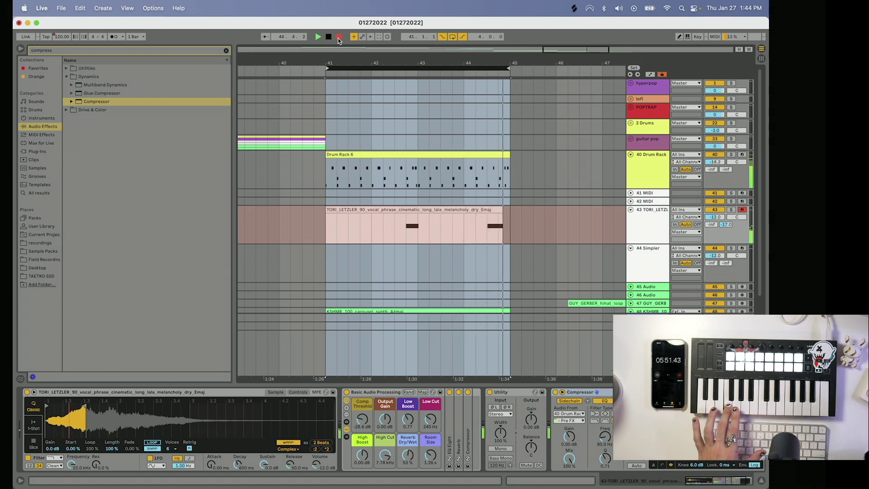
key("space")
left_click(652, 228)
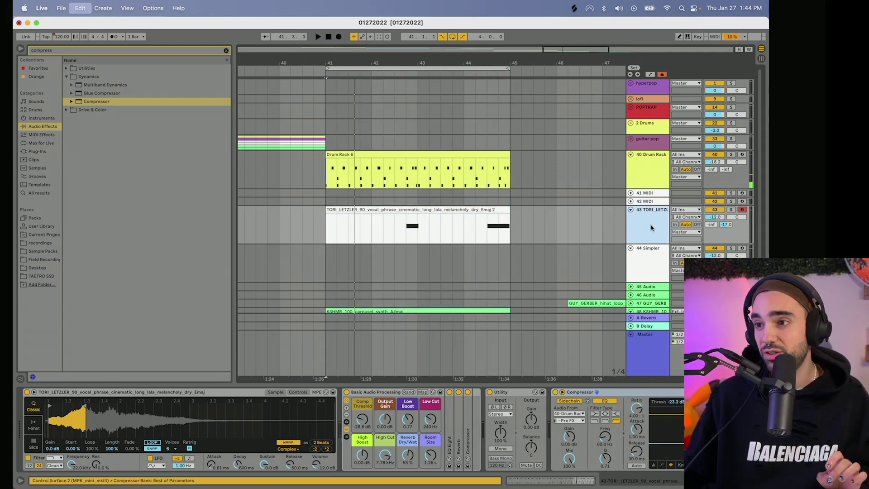
key("ctrl+d")
key("Delete")
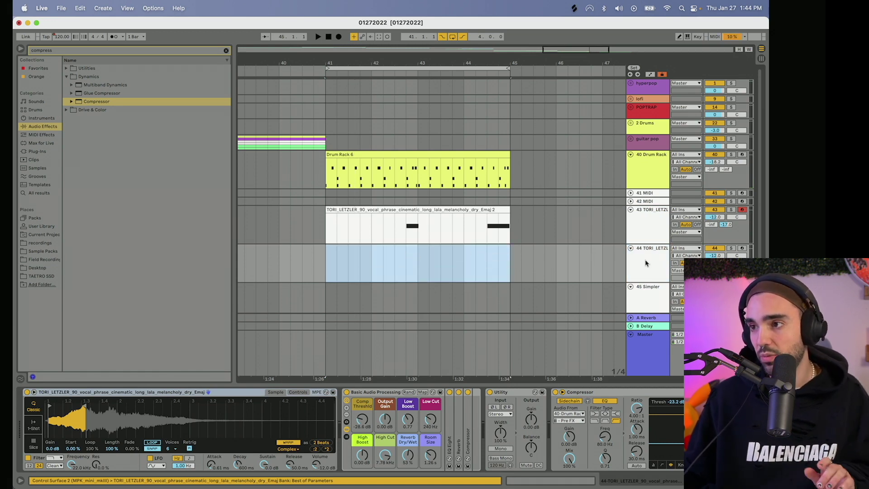
On the duplicate, trim the sample to one beat with 1 Beat warp and record a second chop pattern
left_click(330, 434)
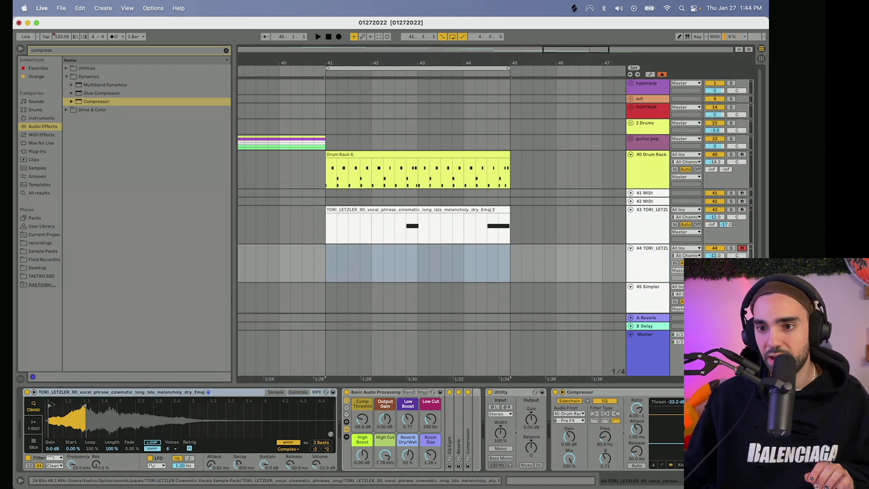
left_click_drag(51, 404, 64, 404)
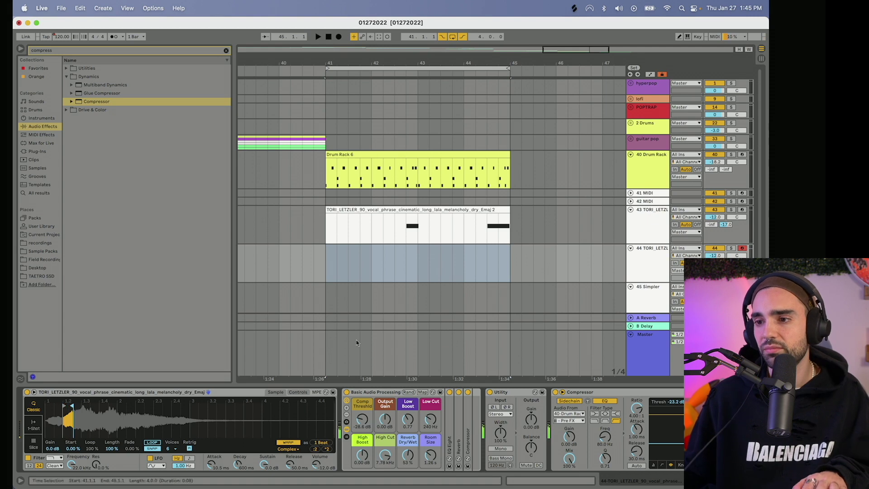
left_click(287, 449)
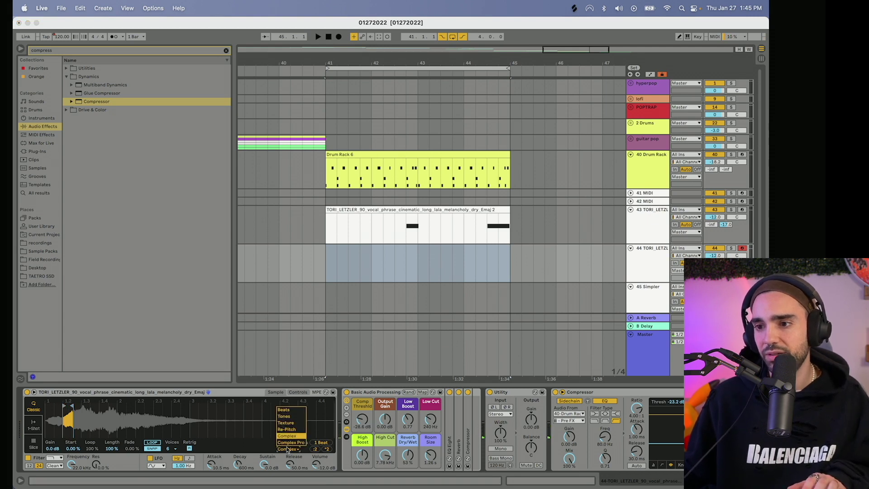
left_click(339, 36)
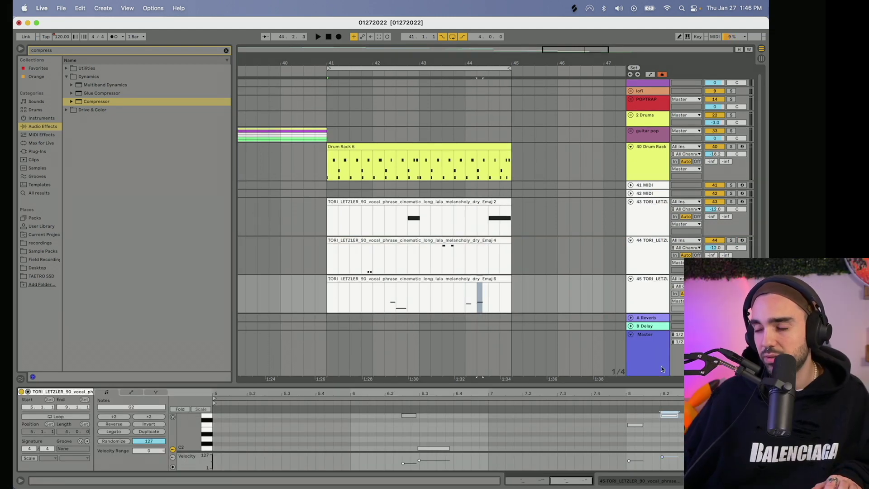
Select all notes on the third vocal-chop track, then load the vth2_a80_kick_sub_sparked sample into Simpler
left_click(645, 290)
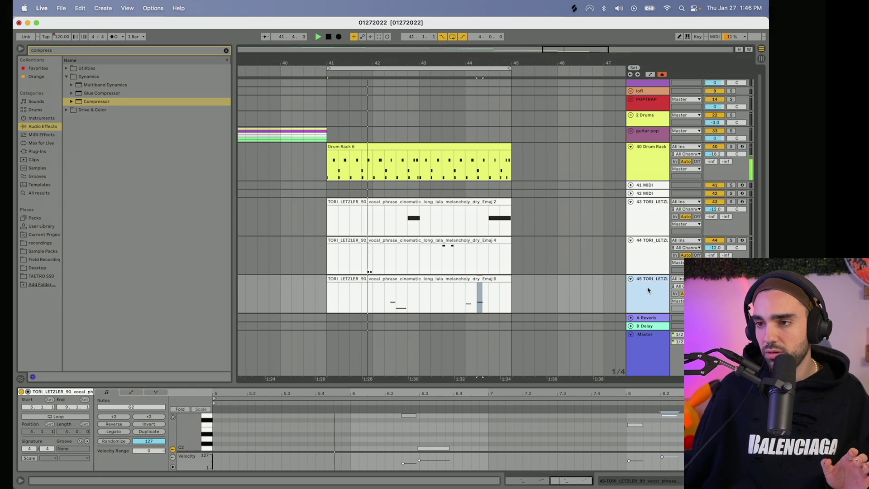
left_click(472, 433)
key("super+a")
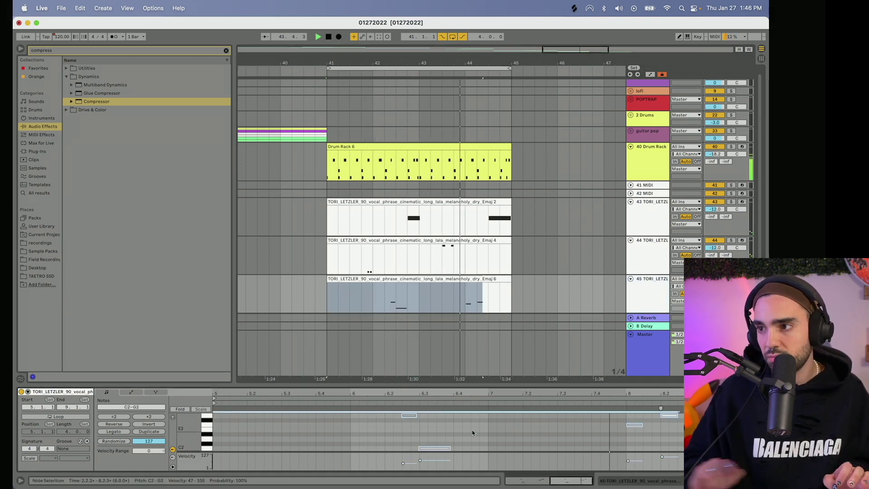
key("shift+Tab")
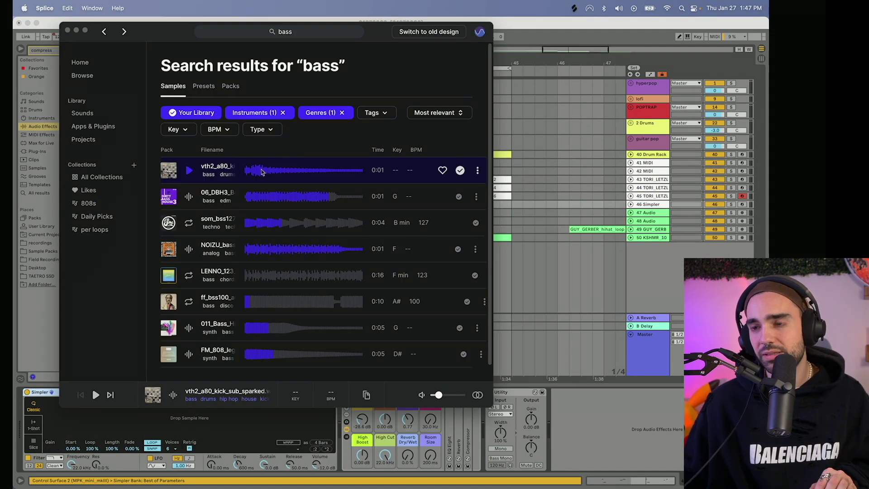
left_click_drag(271, 171, 205, 426)
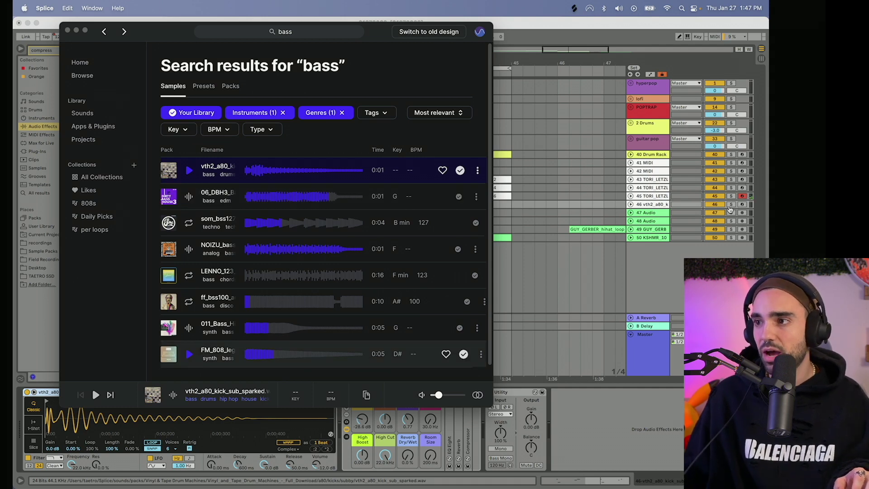
Add a Tuner from Utilities to track 46's kick sub chain and start playback to record the sub pattern
left_click(631, 205)
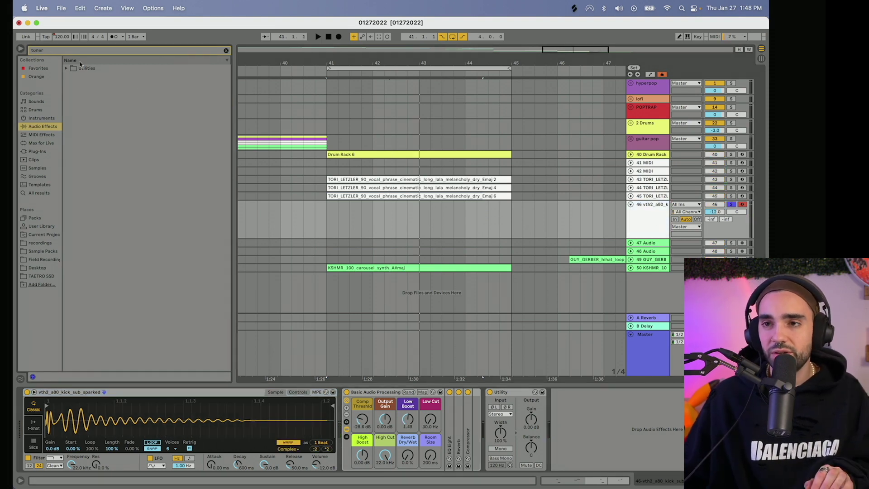
left_click(66, 68)
left_click(90, 77)
left_click_drag(89, 77, 348, 454)
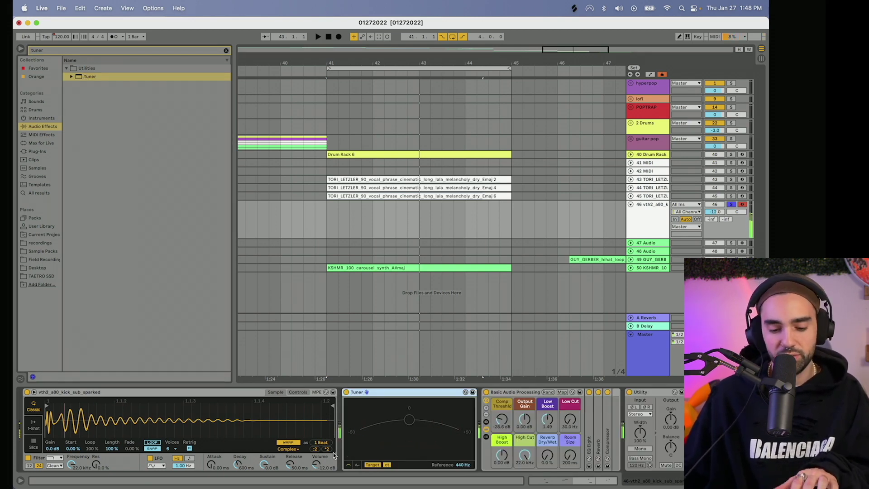
left_click(298, 392)
key("space")
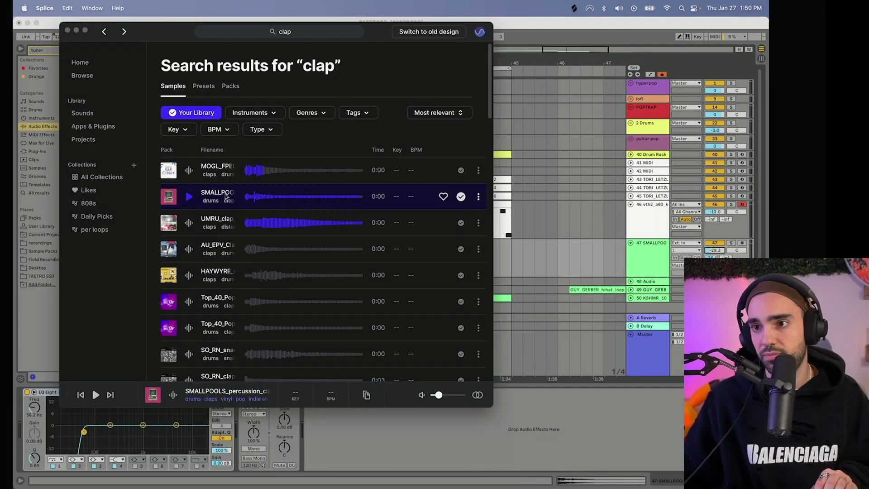
Drop the SMALLPOOLS clap one-shot on track 51 at bar 42, copy it to 42.3, and play it back
left_click_drag(281, 196, 523, 310)
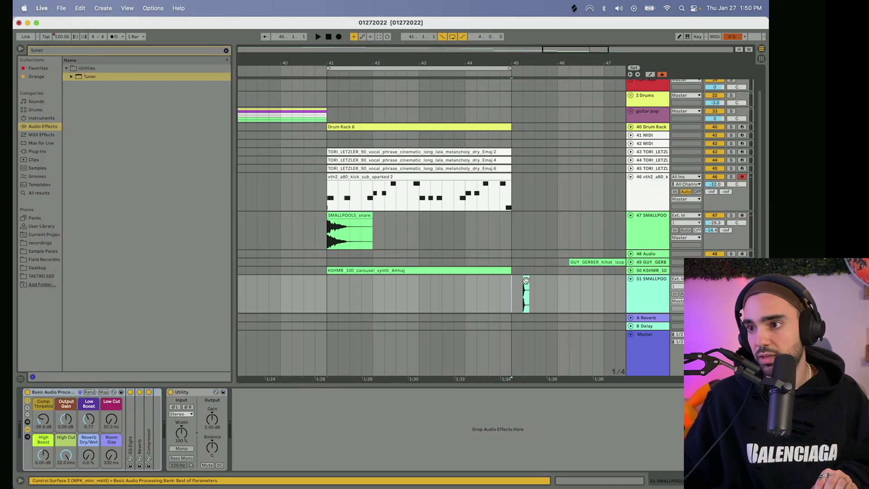
left_click_drag(329, 282, 373, 290)
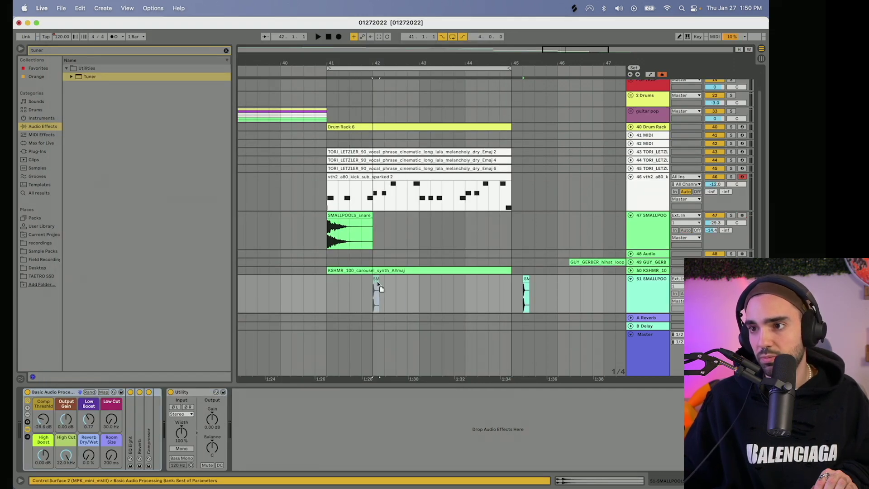
left_click(301, 291)
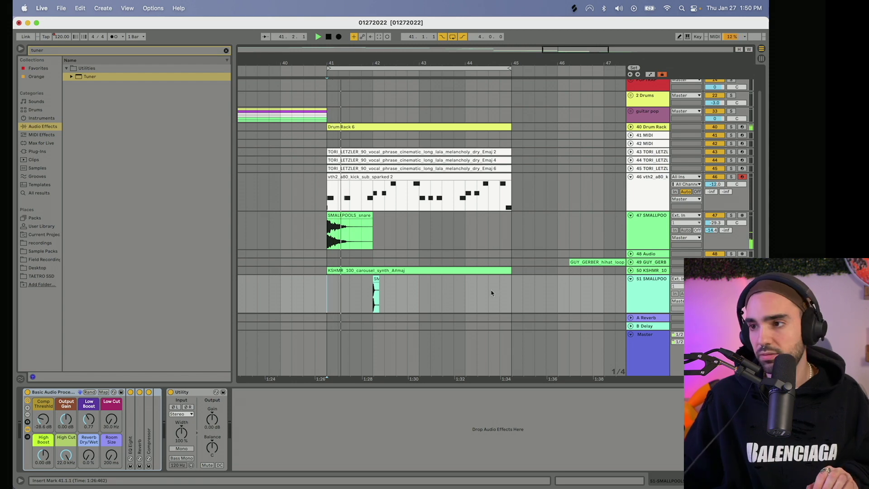
scroll(372, 286, "up", 5)
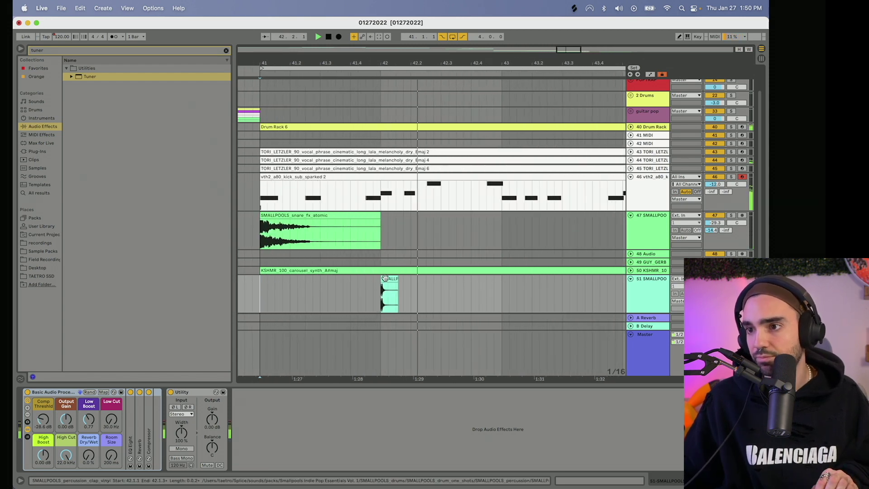
key("space")
left_click_drag(389, 292, 481, 288, "alt")
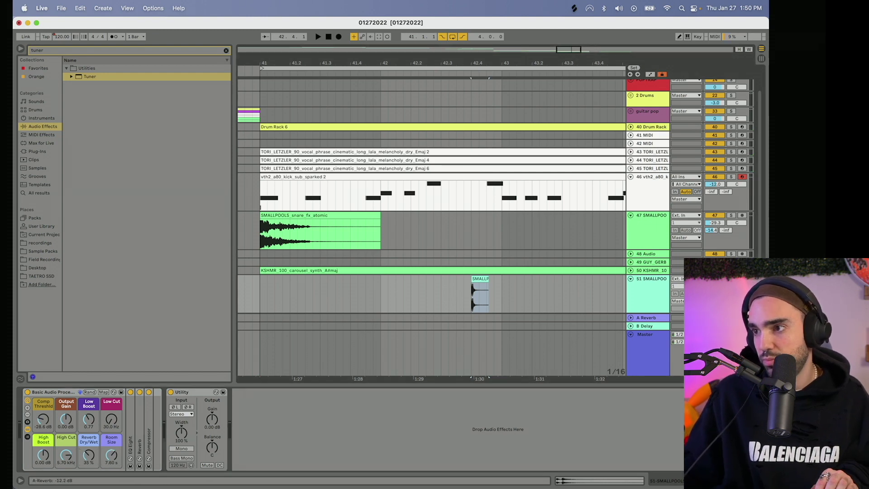
left_click(434, 293)
key("space")
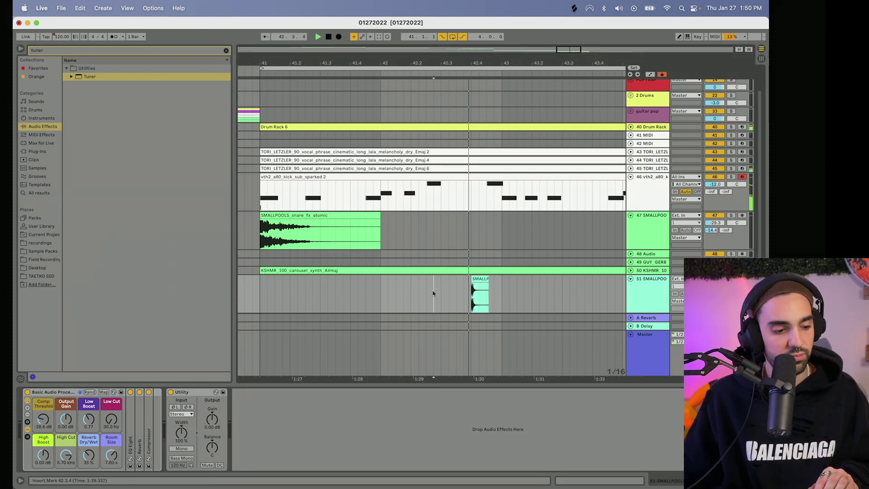